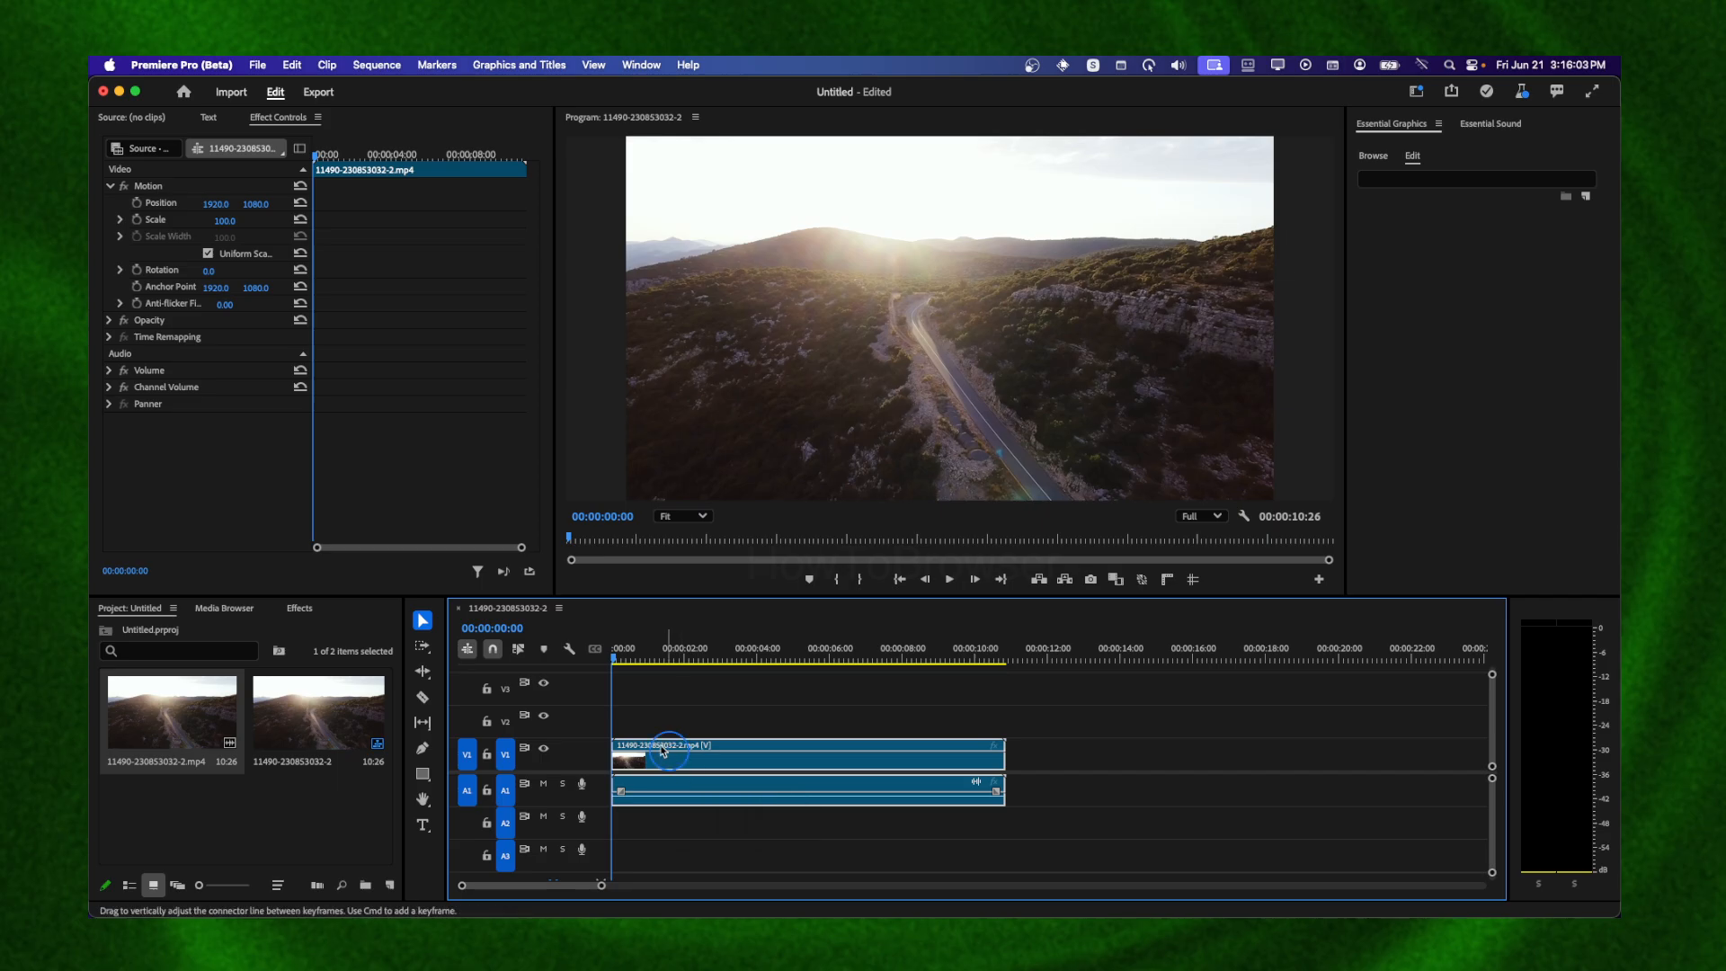
# Create a text graphic reading SUB over the drone footage with the Type tool
pyautogui.click(422, 825)
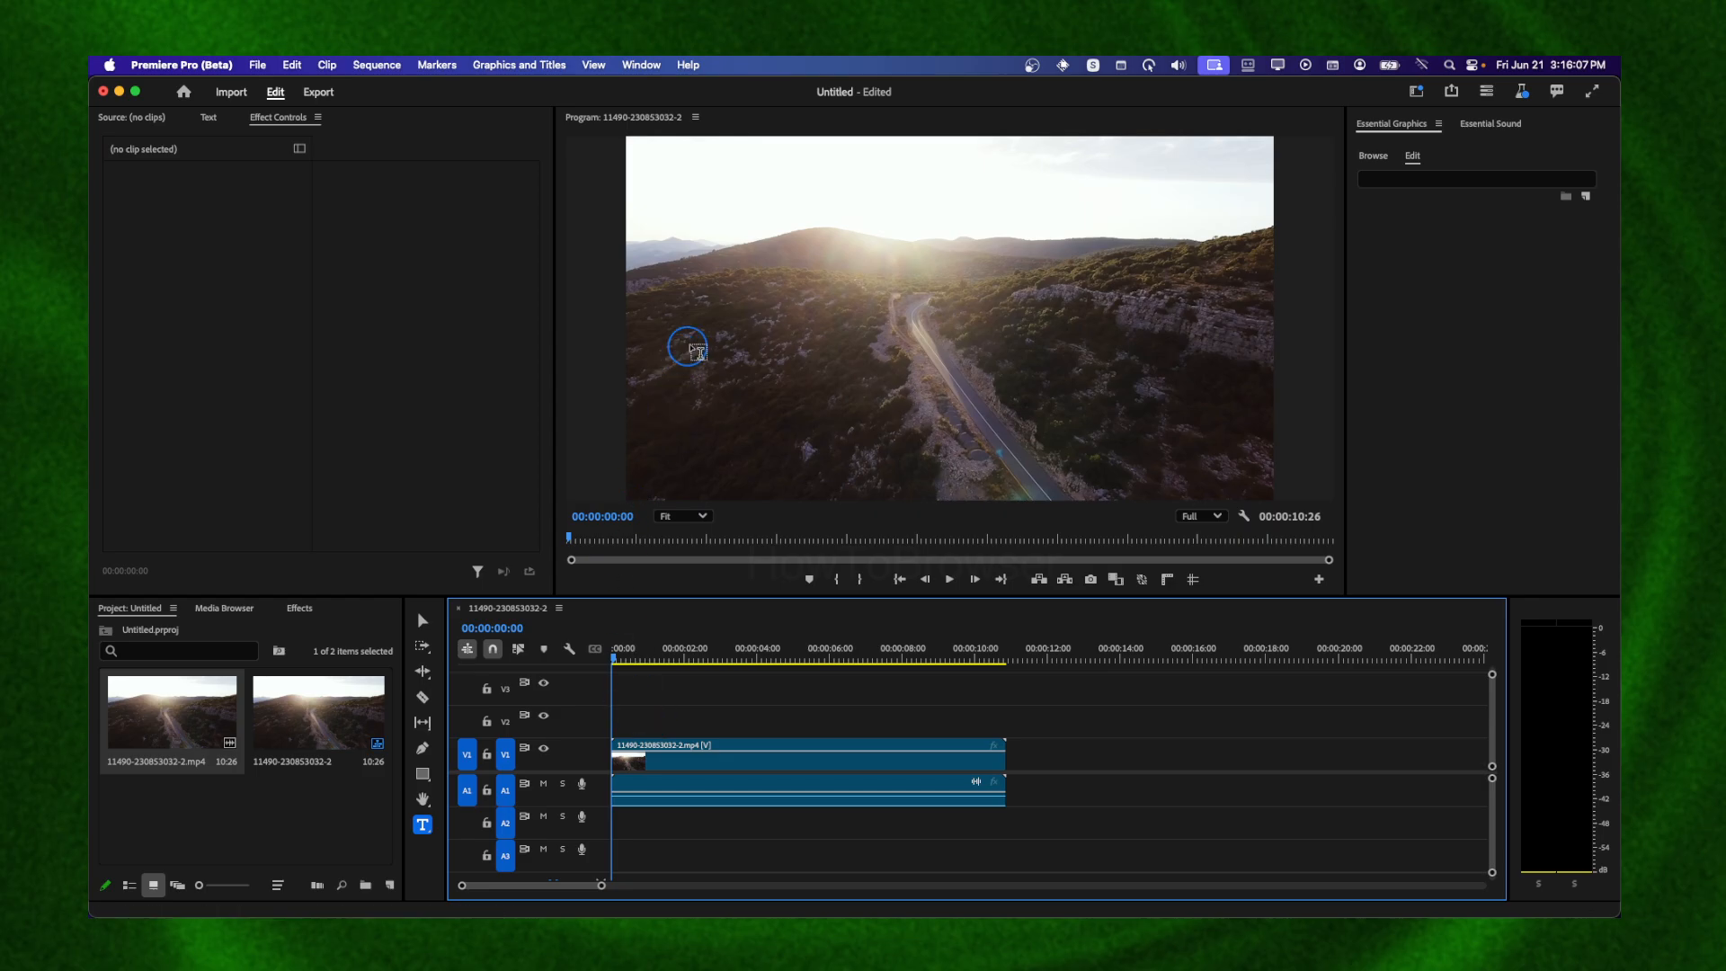
pyautogui.click(698, 340)
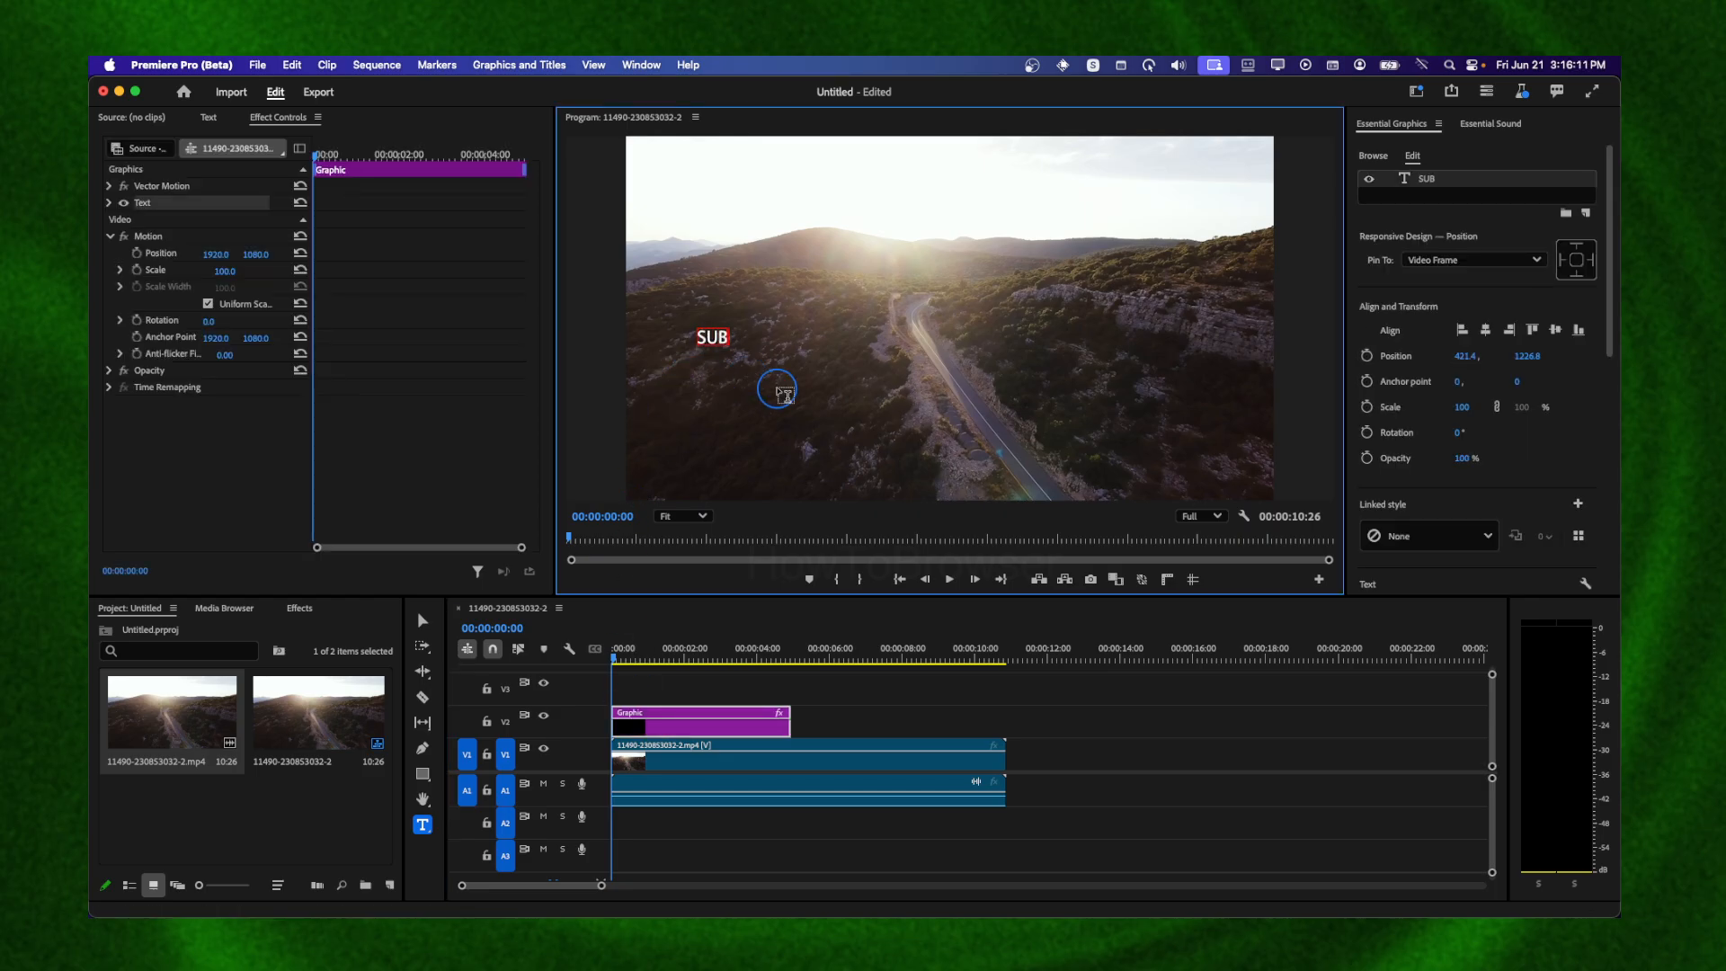
pyautogui.press('Escape')
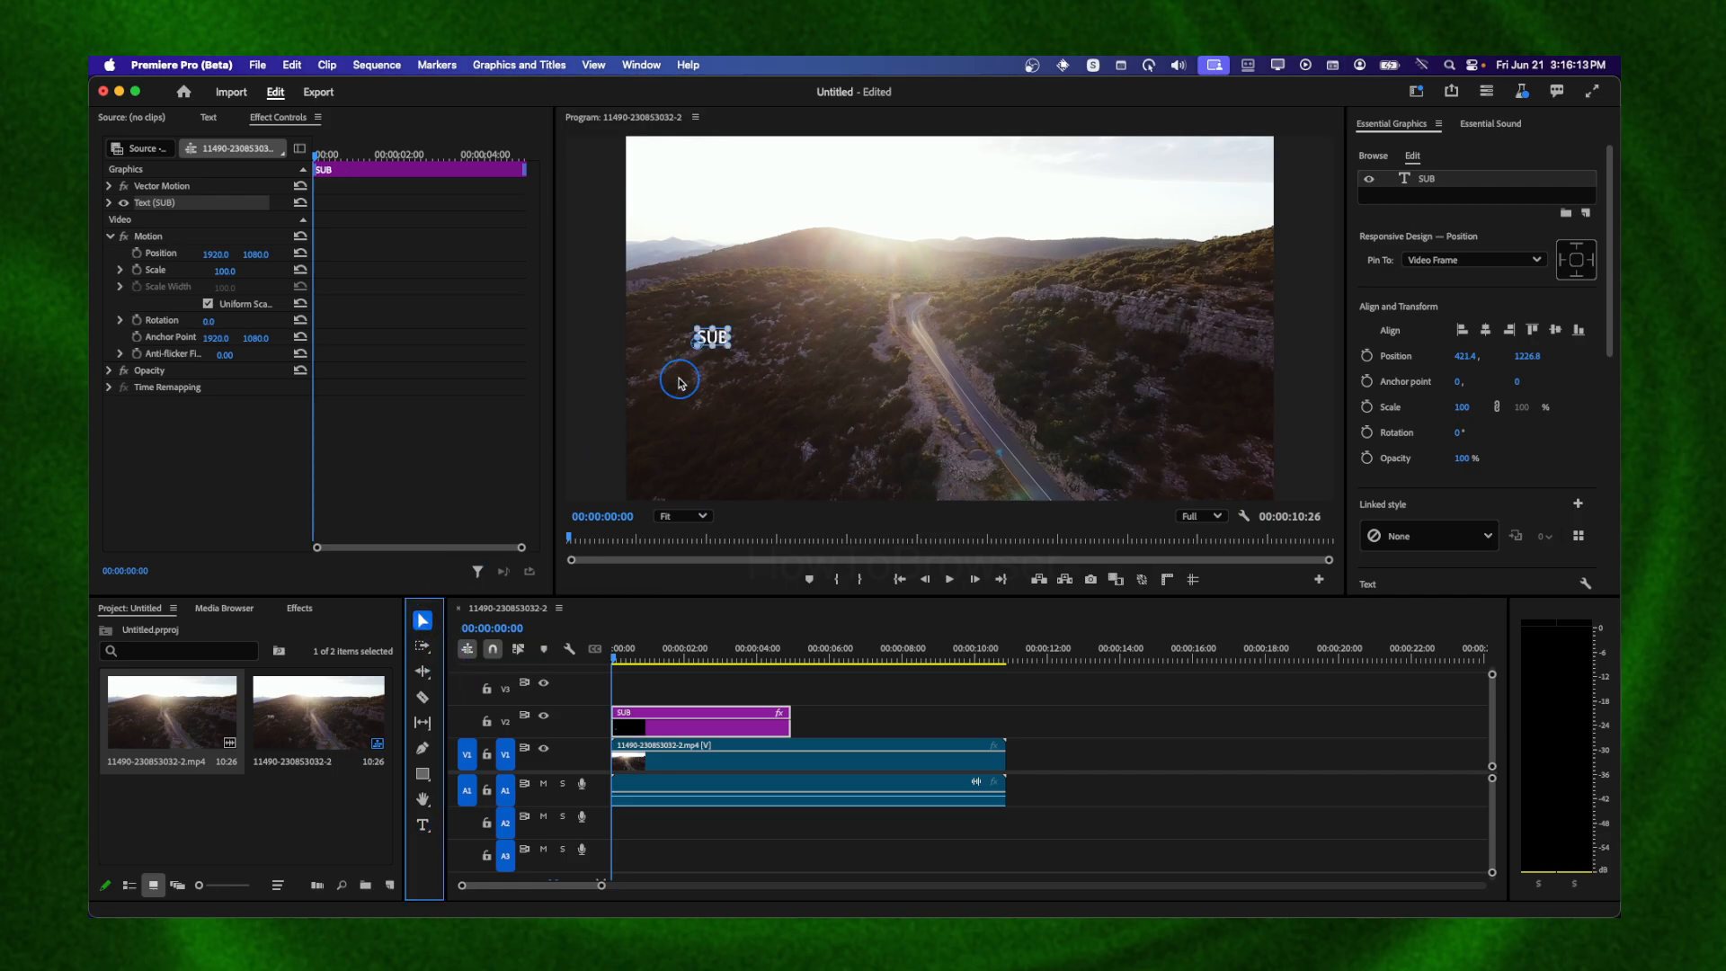
# Enlarge the SUB text to fill most of the frame and move it lower in the picture
pyautogui.moveTo(731, 346); pyautogui.dragTo(1442, 569)
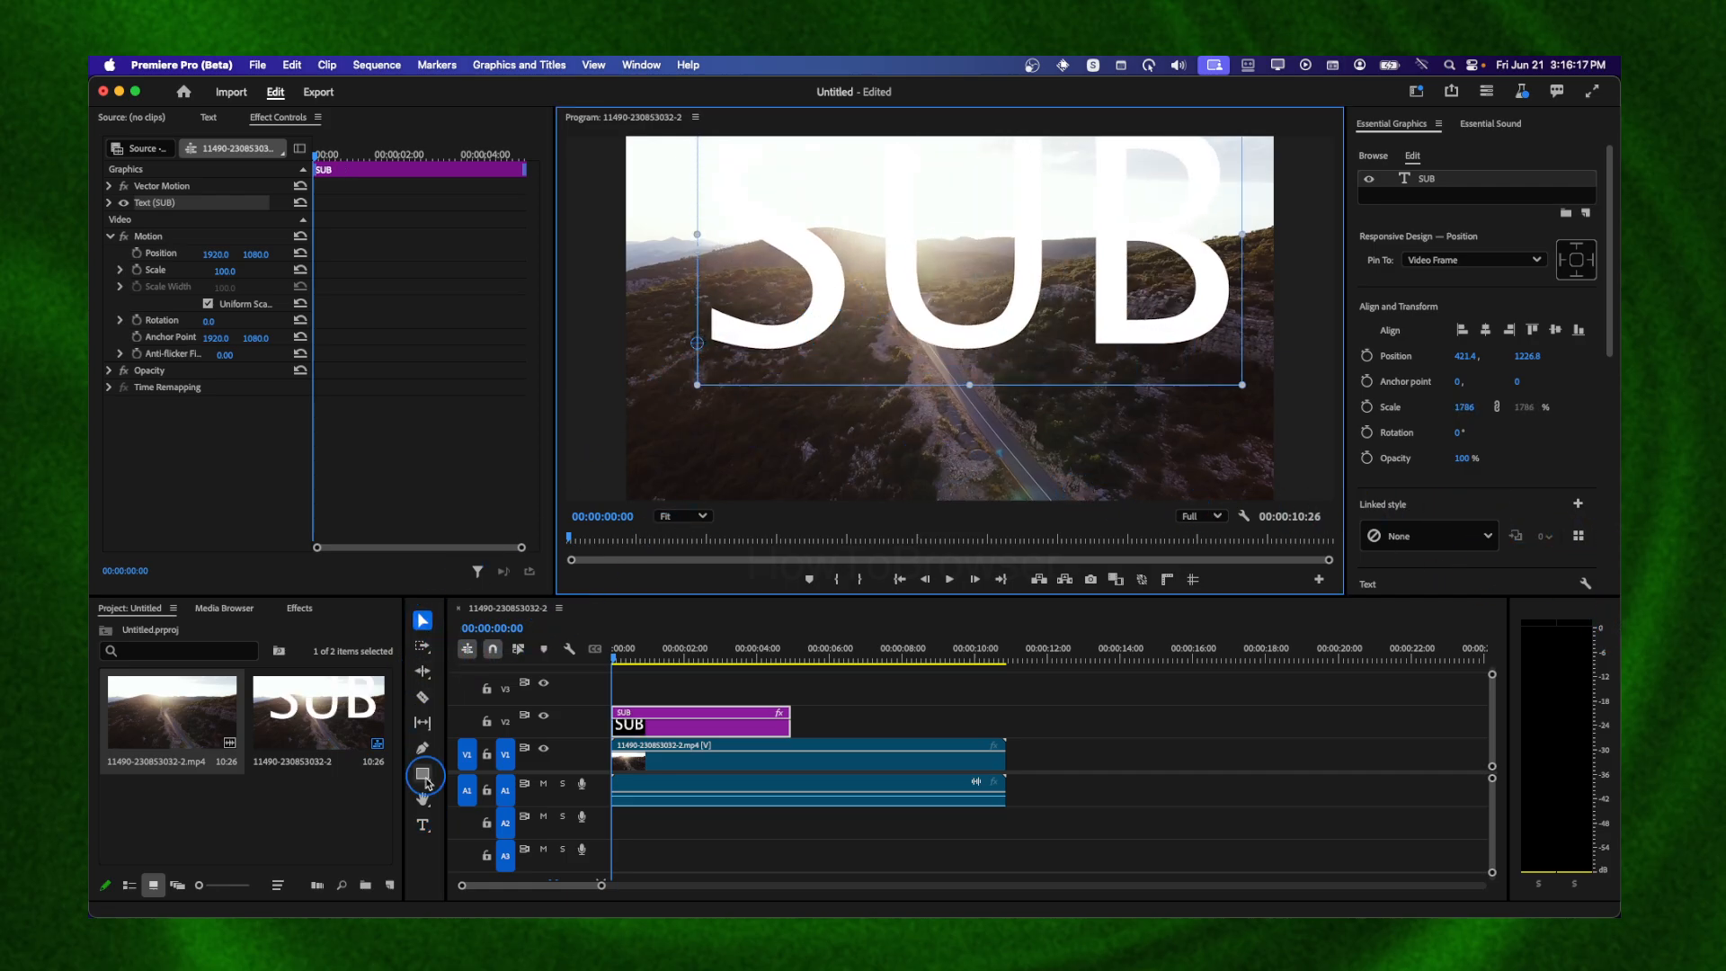
pyautogui.click(424, 826)
pyautogui.click(778, 303)
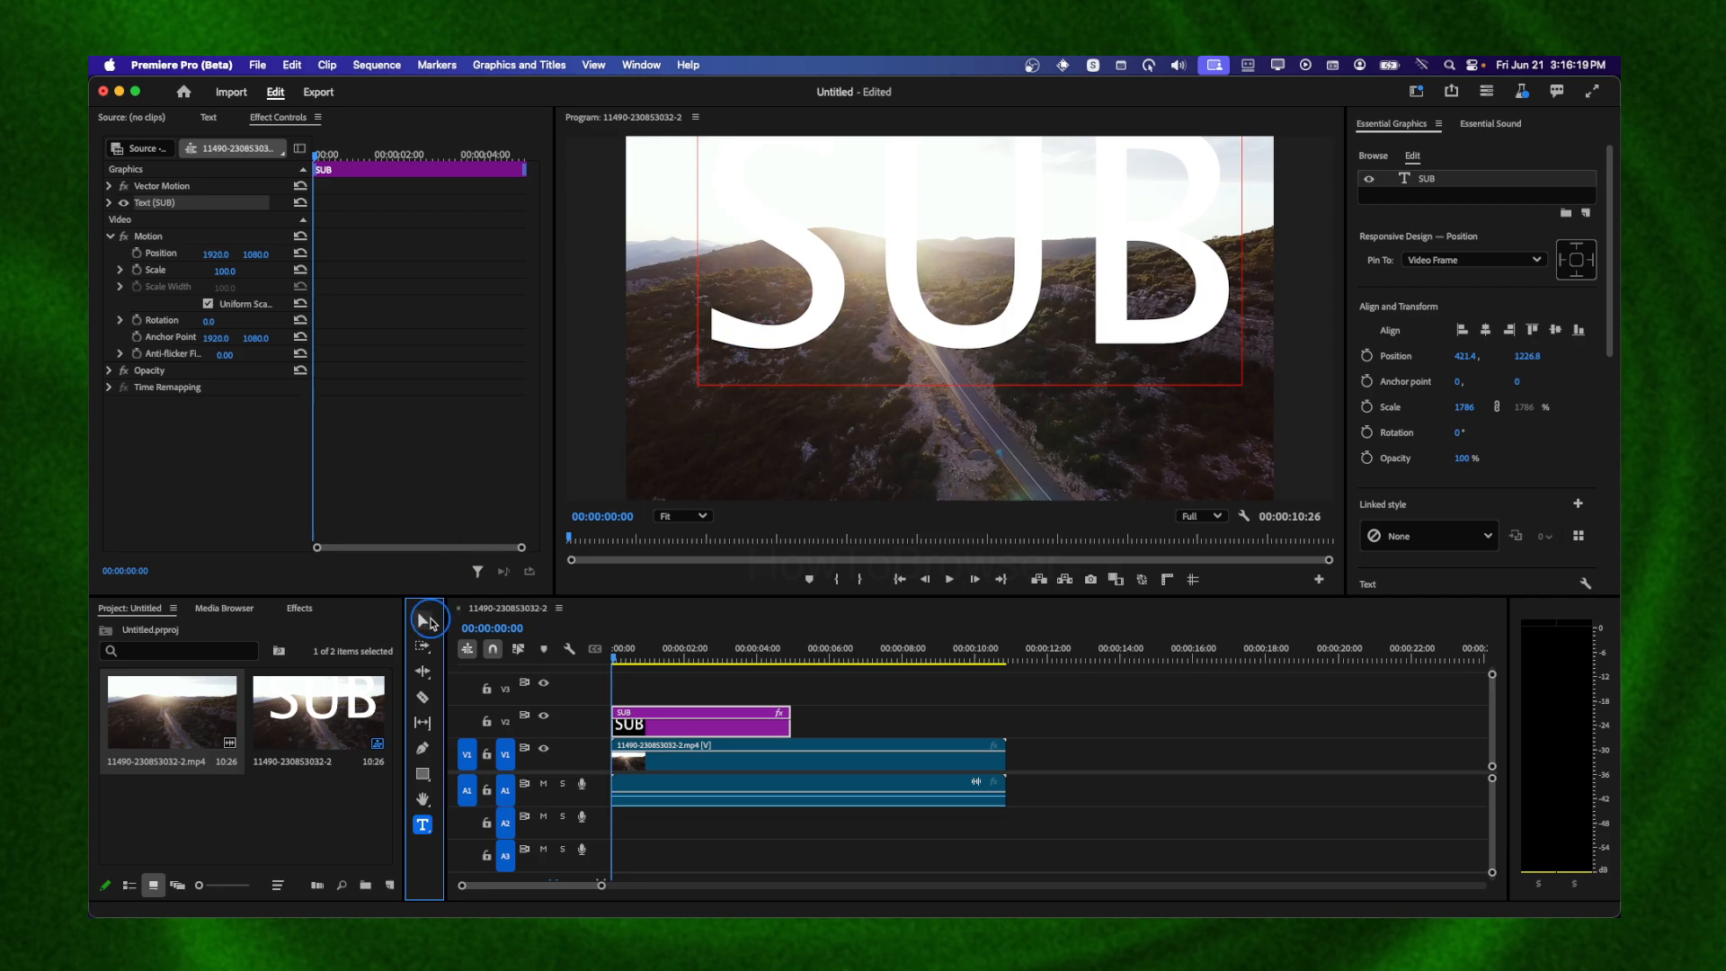
pyautogui.click(428, 620)
pyautogui.moveTo(746, 336); pyautogui.dragTo(732, 435)
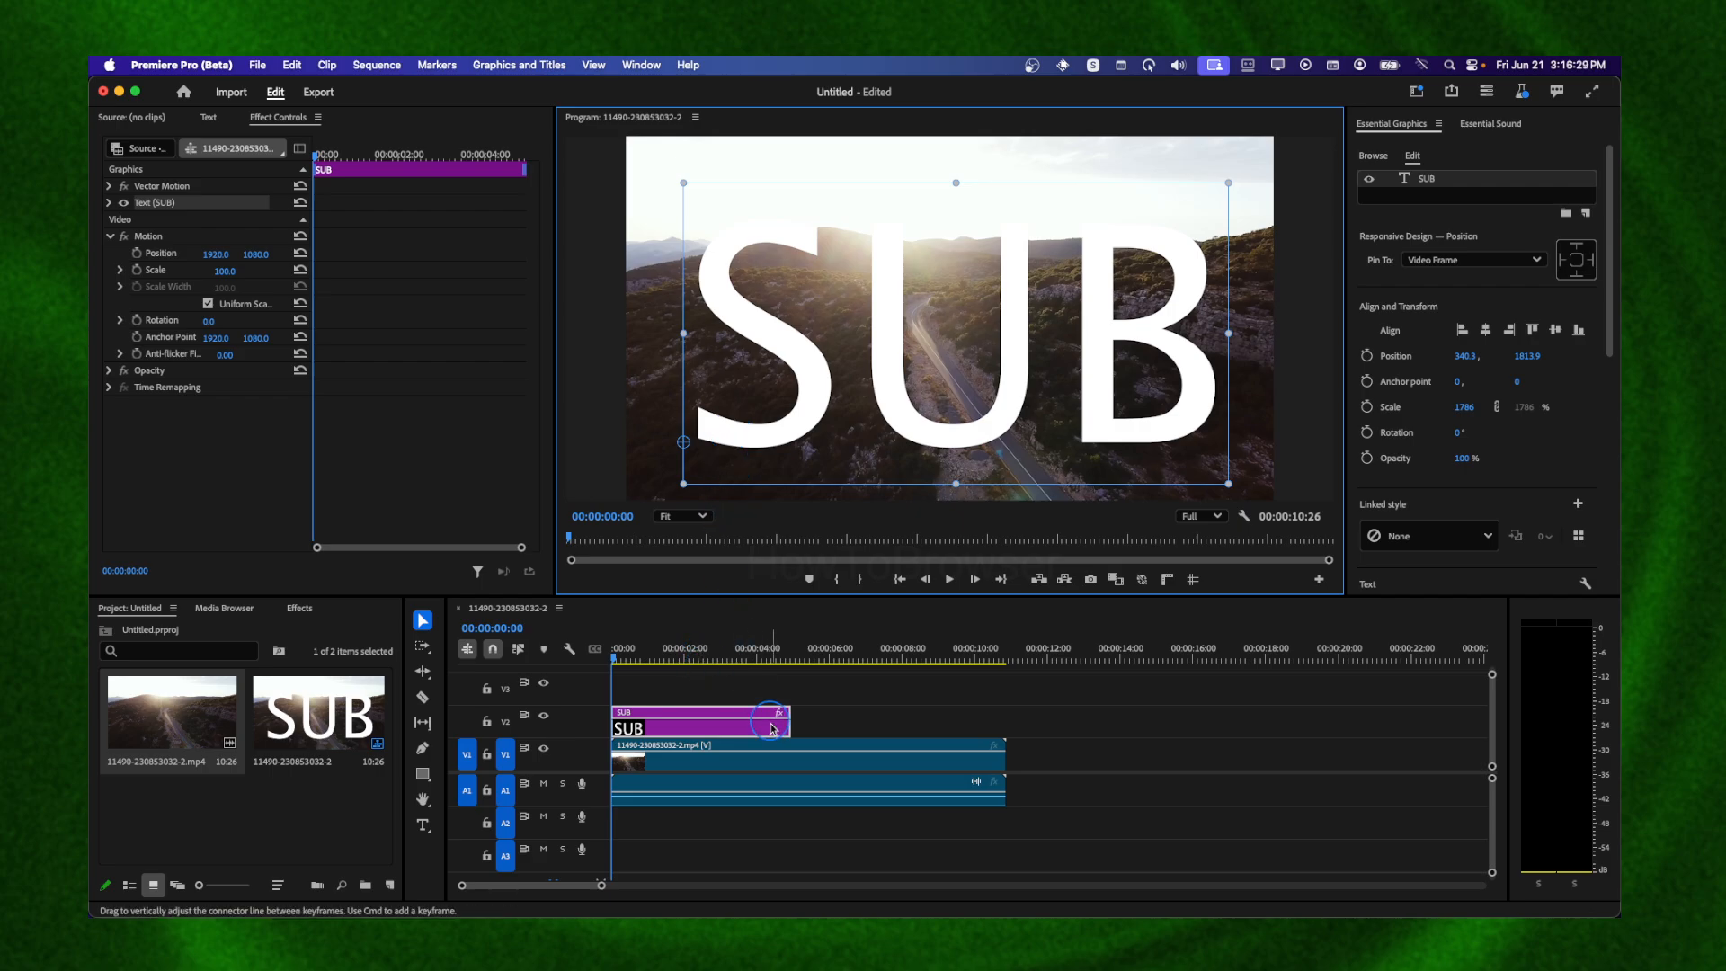
# Extend the SUB graphic clip to match the length of the video clip
pyautogui.moveTo(789, 724); pyautogui.dragTo(752, 661)
# Scale the SUB text up further to about 2378% and shift it left so the letters span the frame
pyautogui.moveTo(1226, 494); pyautogui.dragTo(1499, 582)
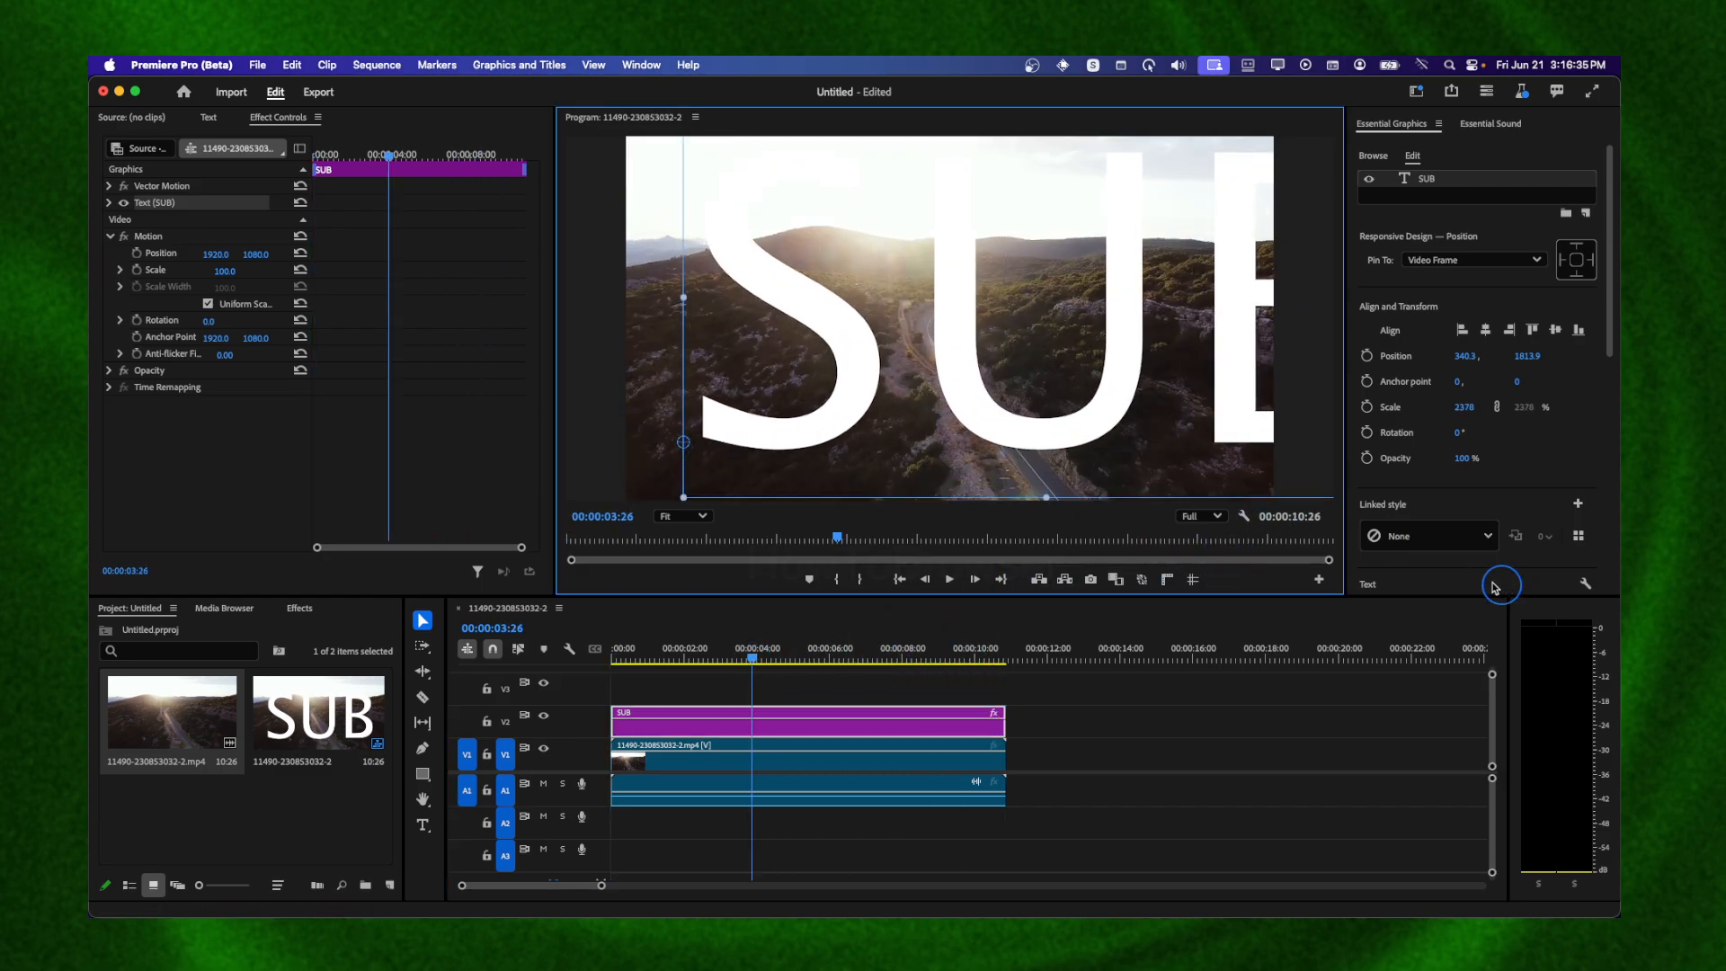
pyautogui.click(1264, 725)
pyautogui.click(1093, 425)
pyautogui.moveTo(1014, 432); pyautogui.dragTo(925, 444)
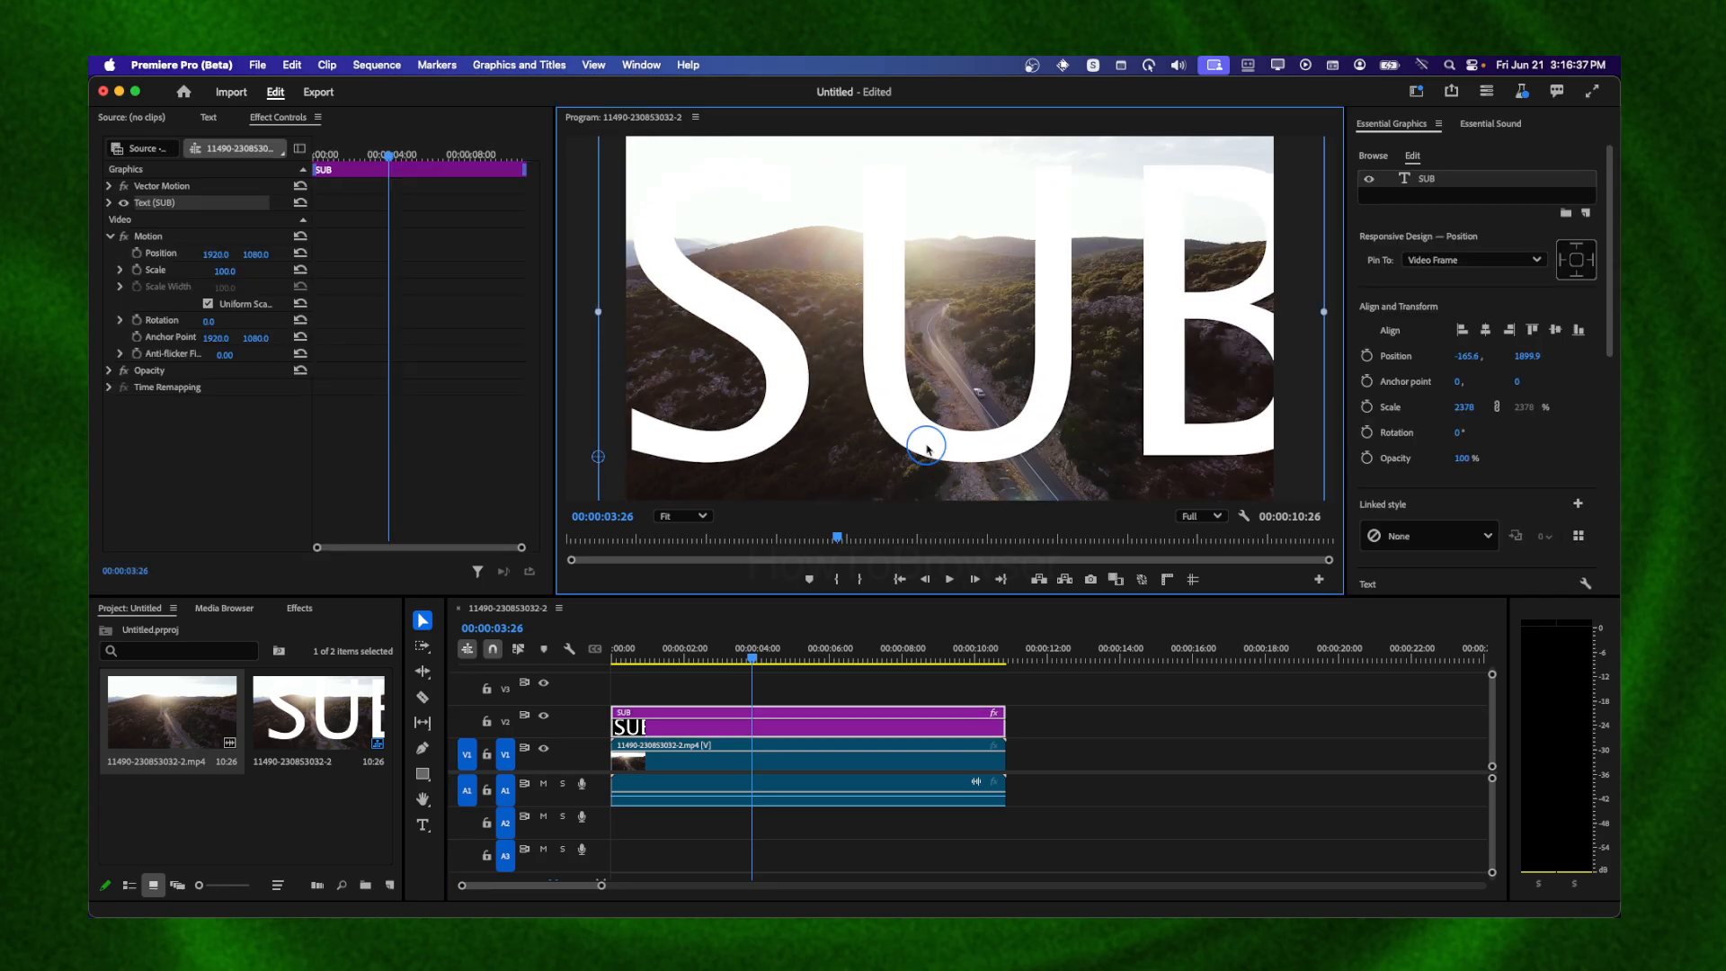
# Apply the Track Matte Key effect to the video clip and set its matte to Video 2
pyautogui.click(296, 609)
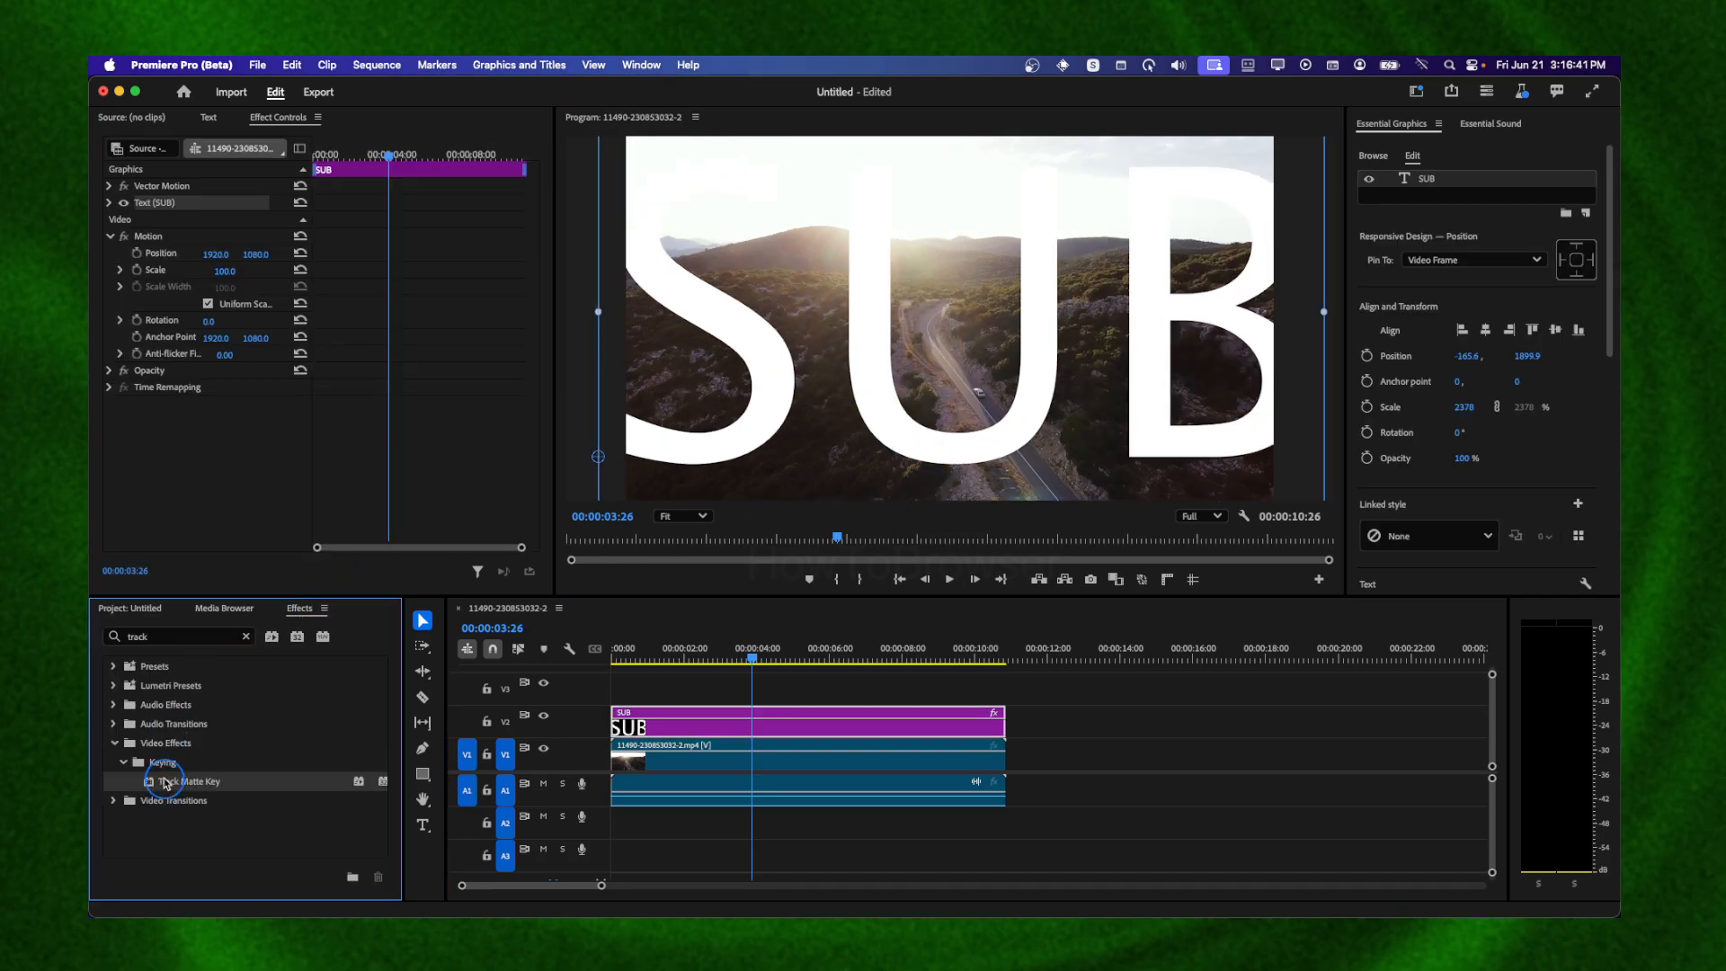
pyautogui.moveTo(175, 787); pyautogui.dragTo(715, 758)
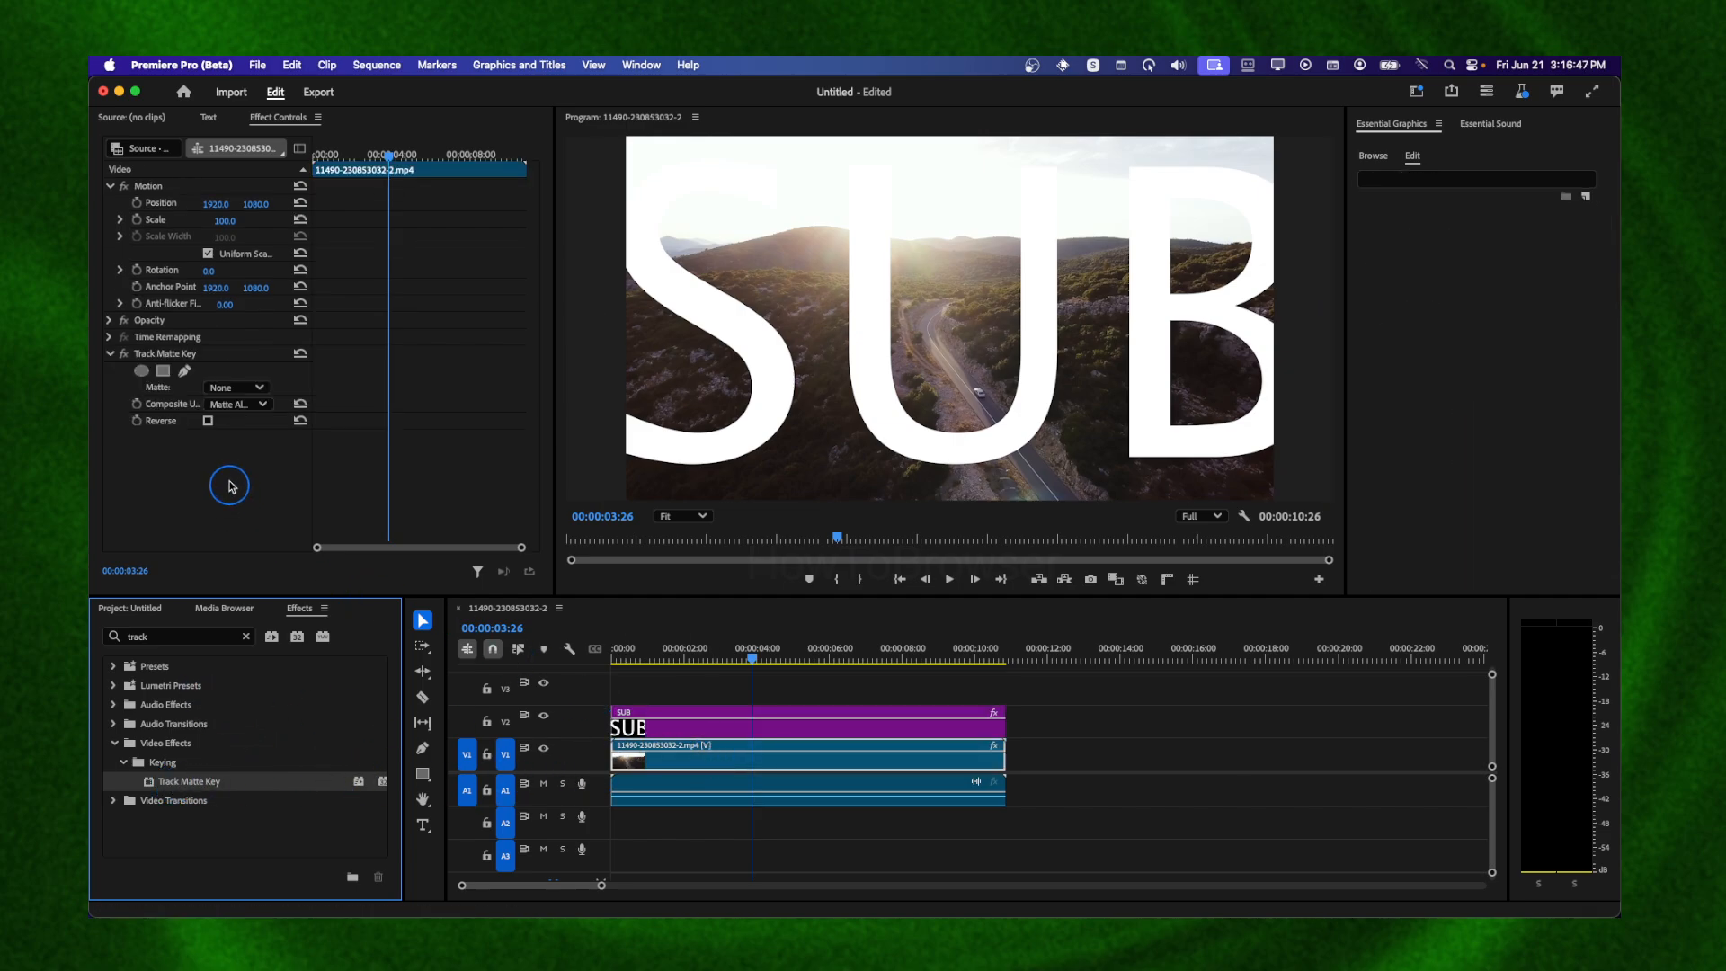
pyautogui.click(239, 388)
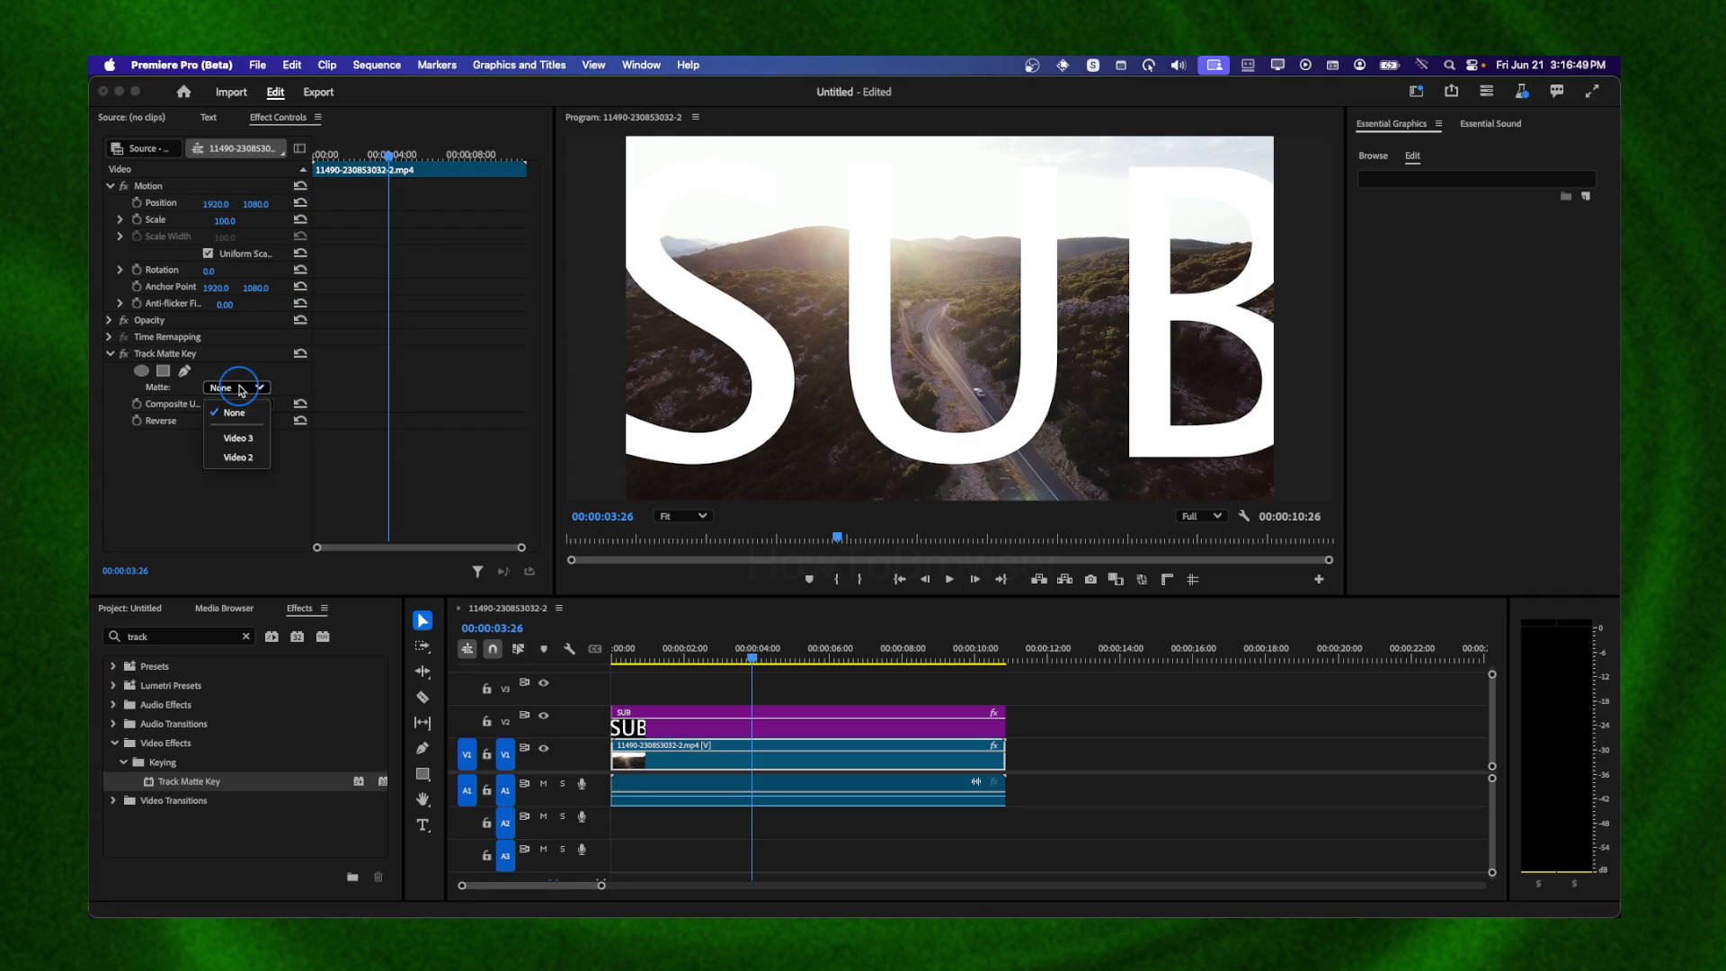
pyautogui.click(236, 458)
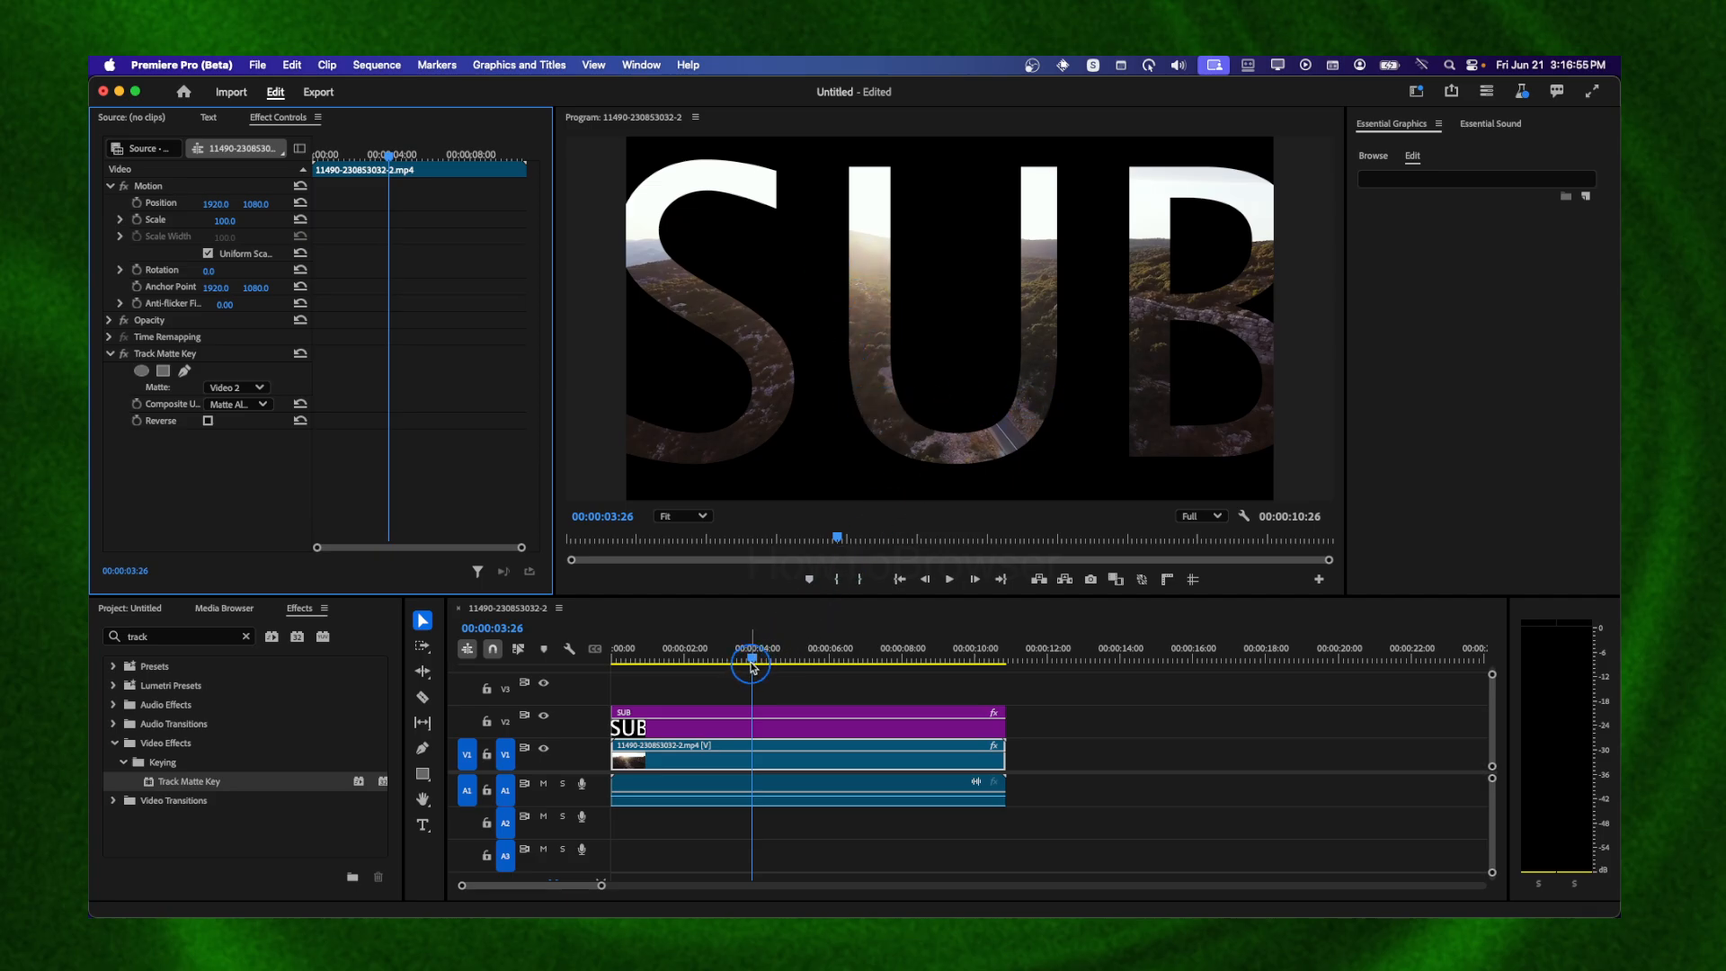
# At 00:00:00:14, set the SUB graphic's scale to 1367 and position to 8454, 1430, adding keyframes for both
pyautogui.moveTo(753, 666); pyautogui.dragTo(627, 667)
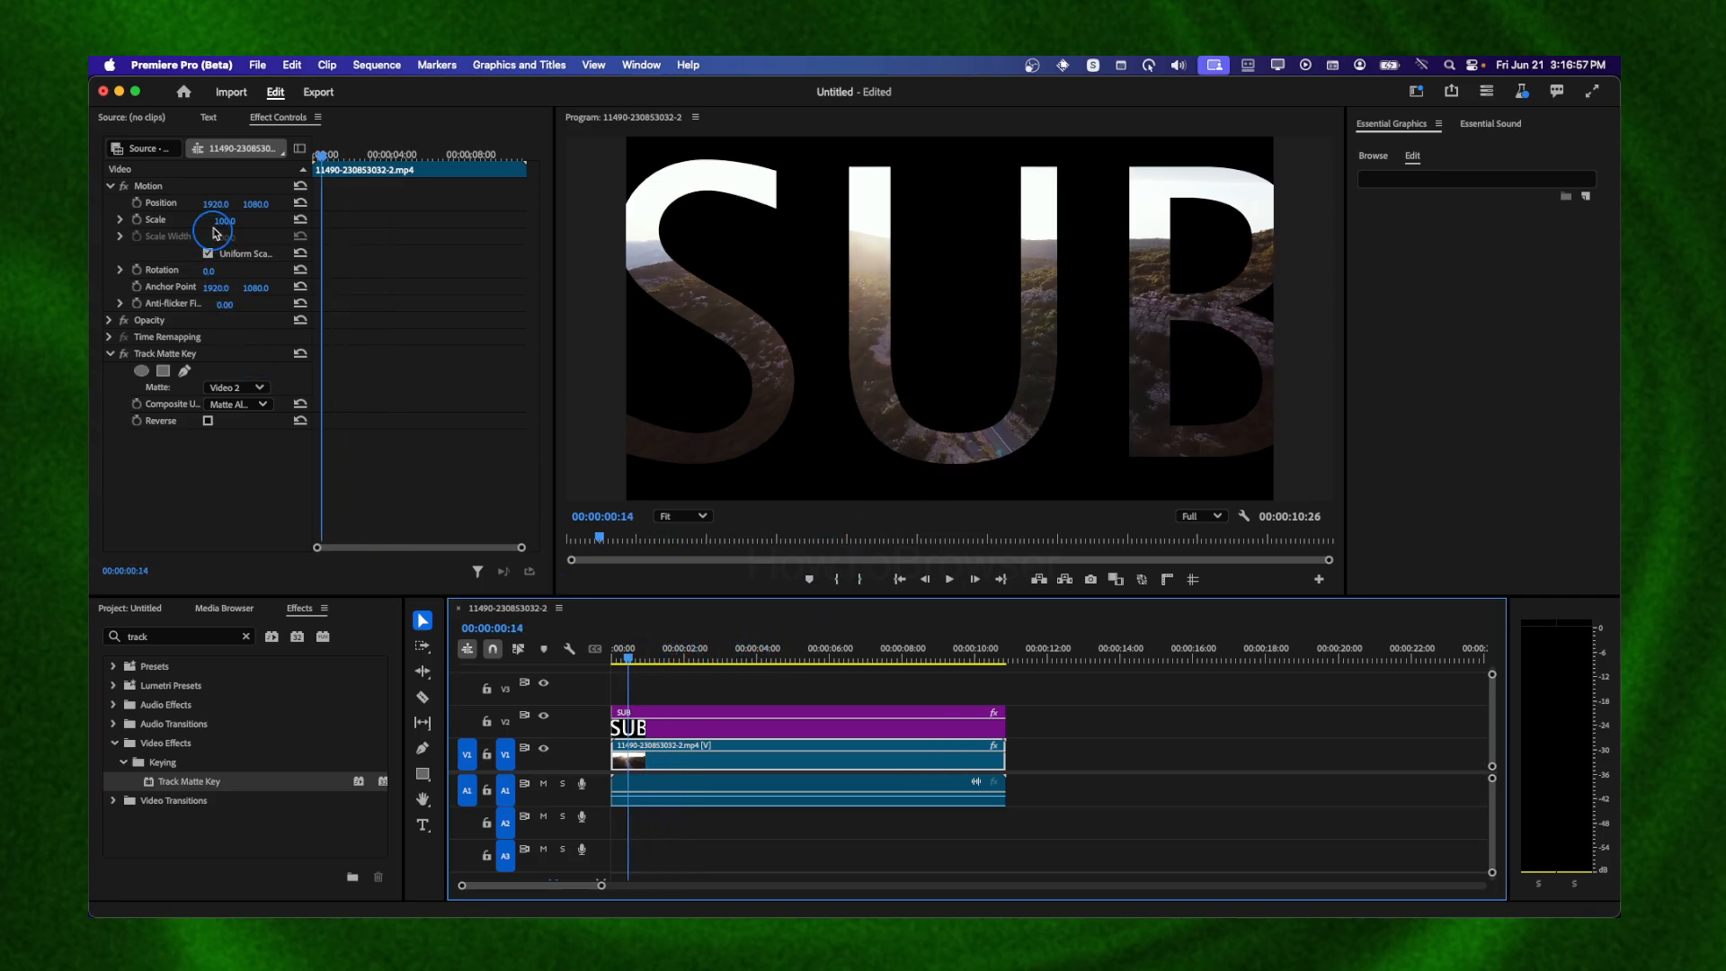
pyautogui.moveTo(222, 221); pyautogui.dragTo(221, 221)
pyautogui.click(625, 716)
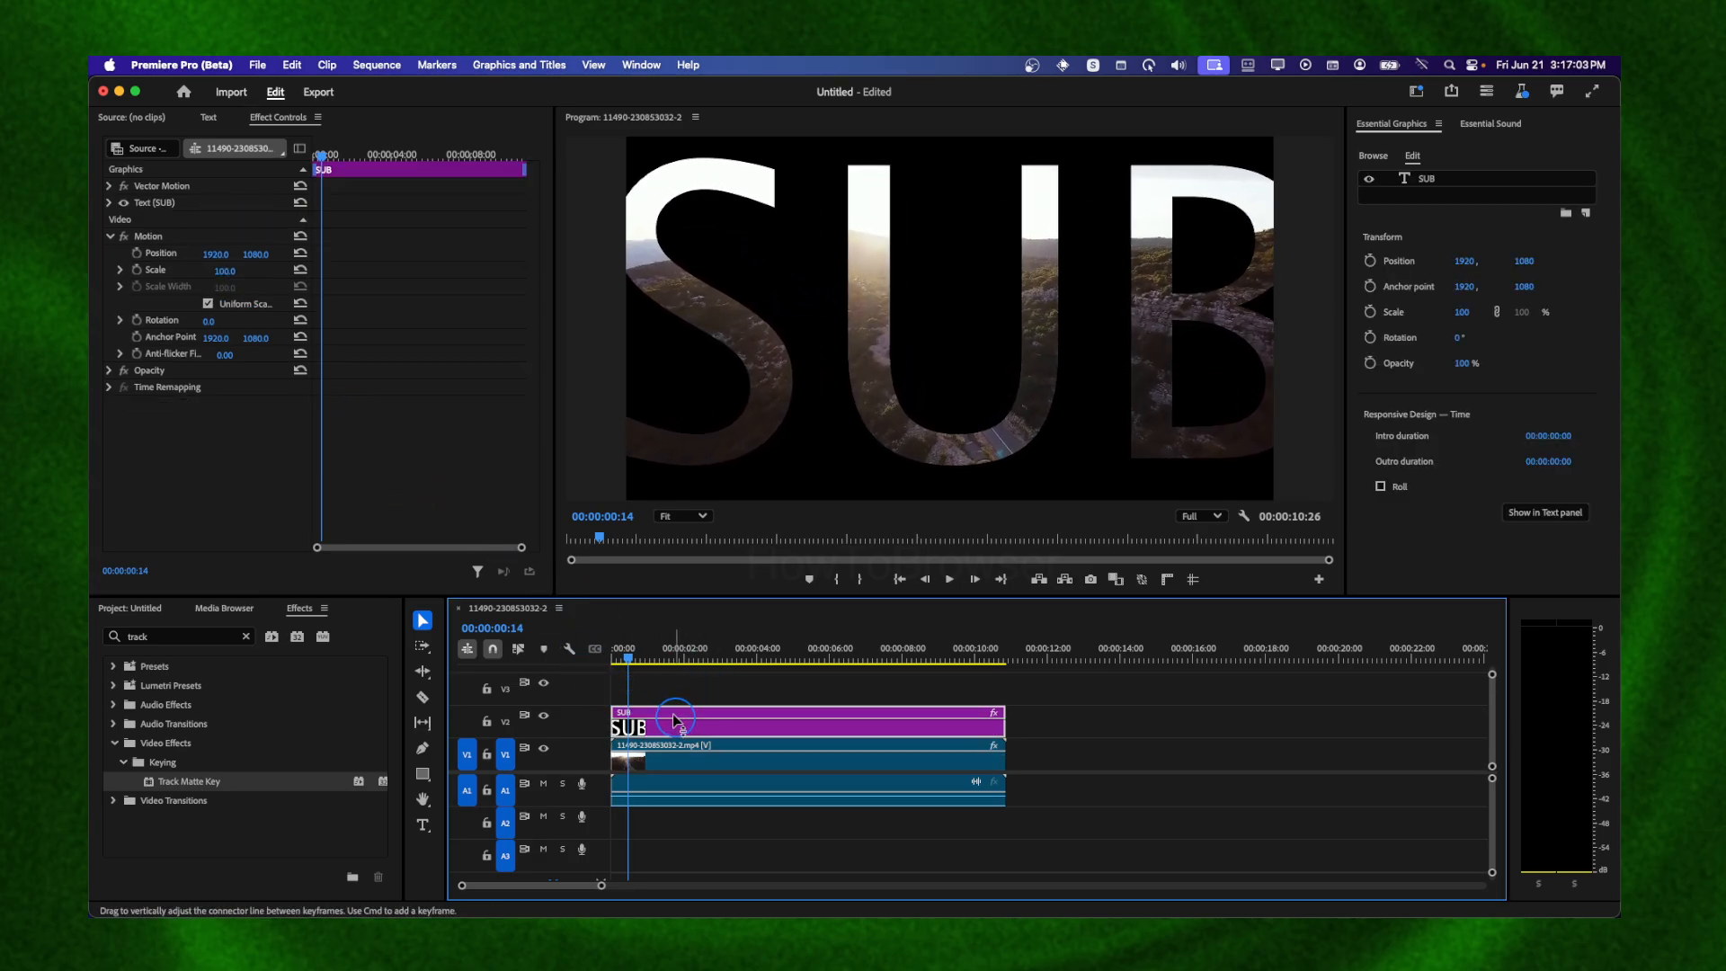
pyautogui.moveTo(224, 270); pyautogui.dragTo(251, 253)
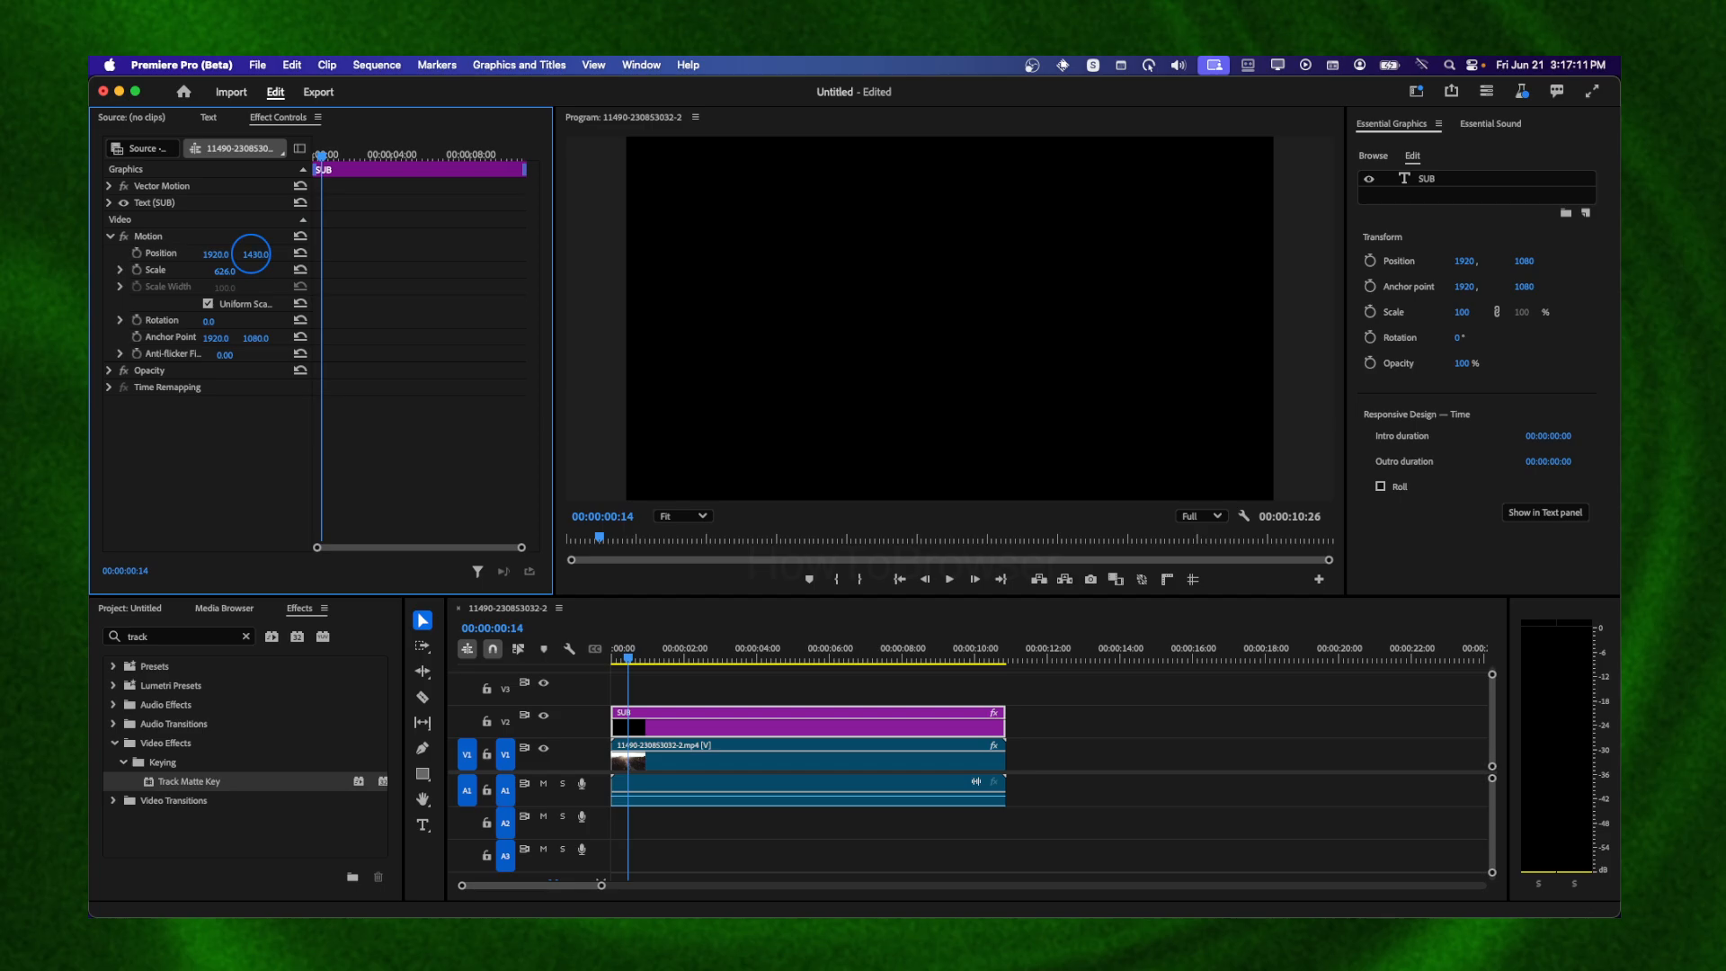
pyautogui.click(230, 262)
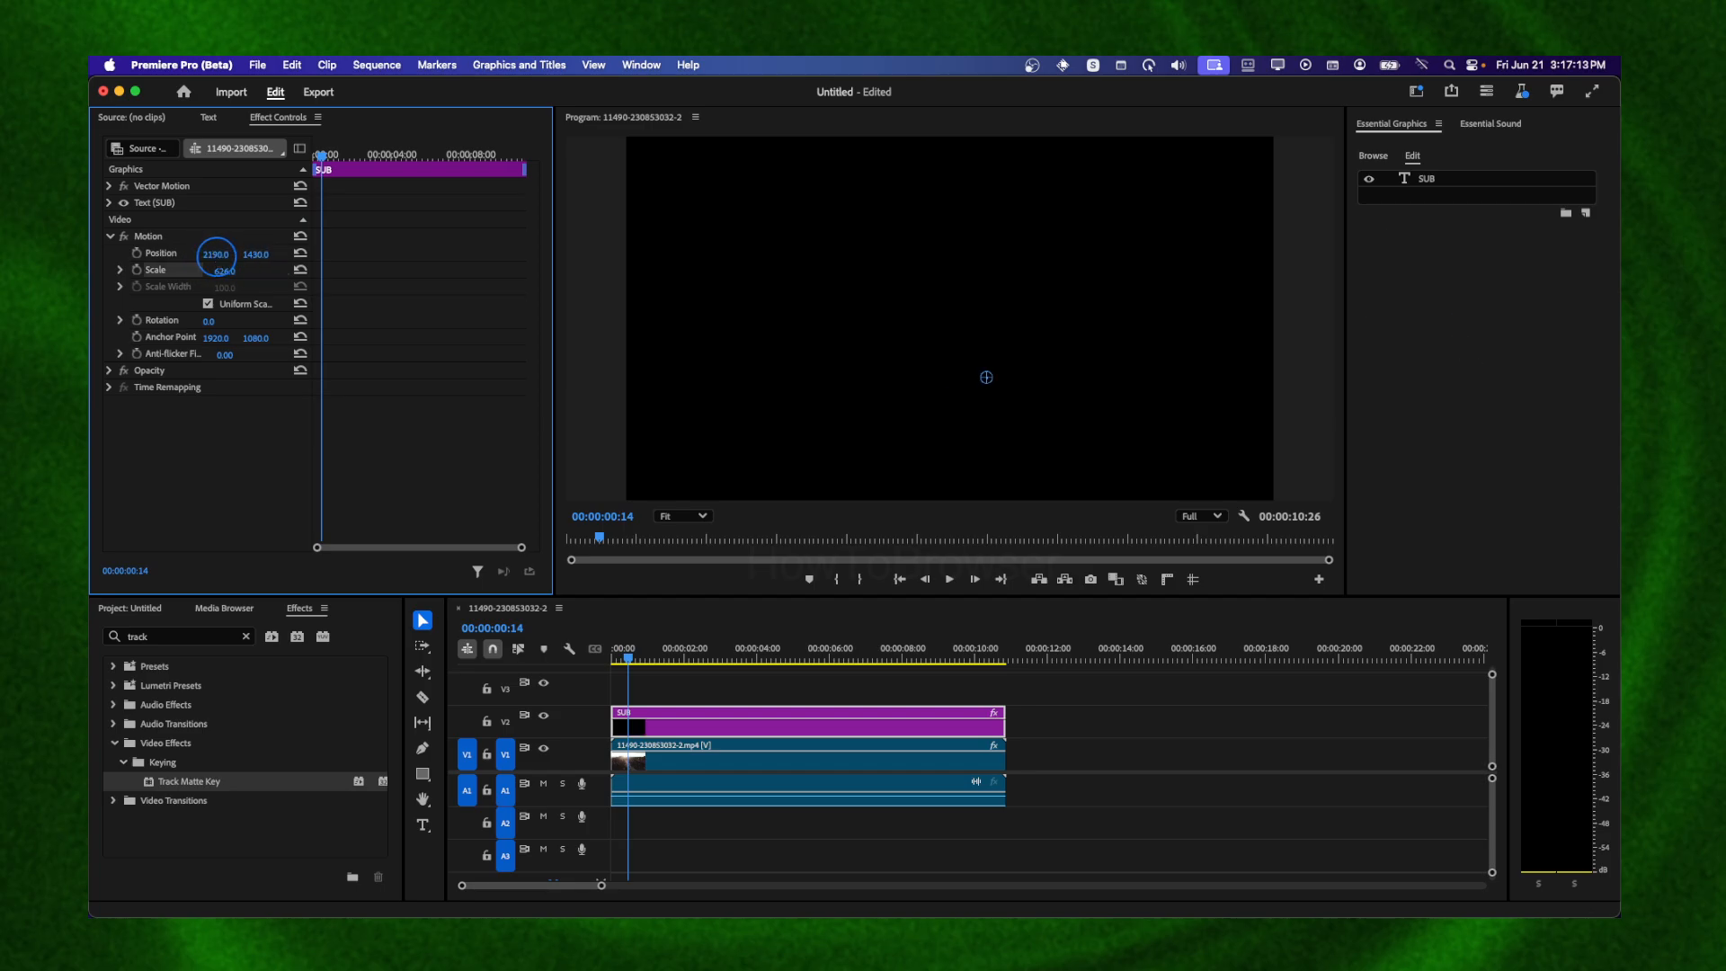
pyautogui.moveTo(216, 255)
pyautogui.mouseDown()
pyautogui.moveTo(224, 275)
pyautogui.moveTo(223, 255)
pyautogui.mouseUp()
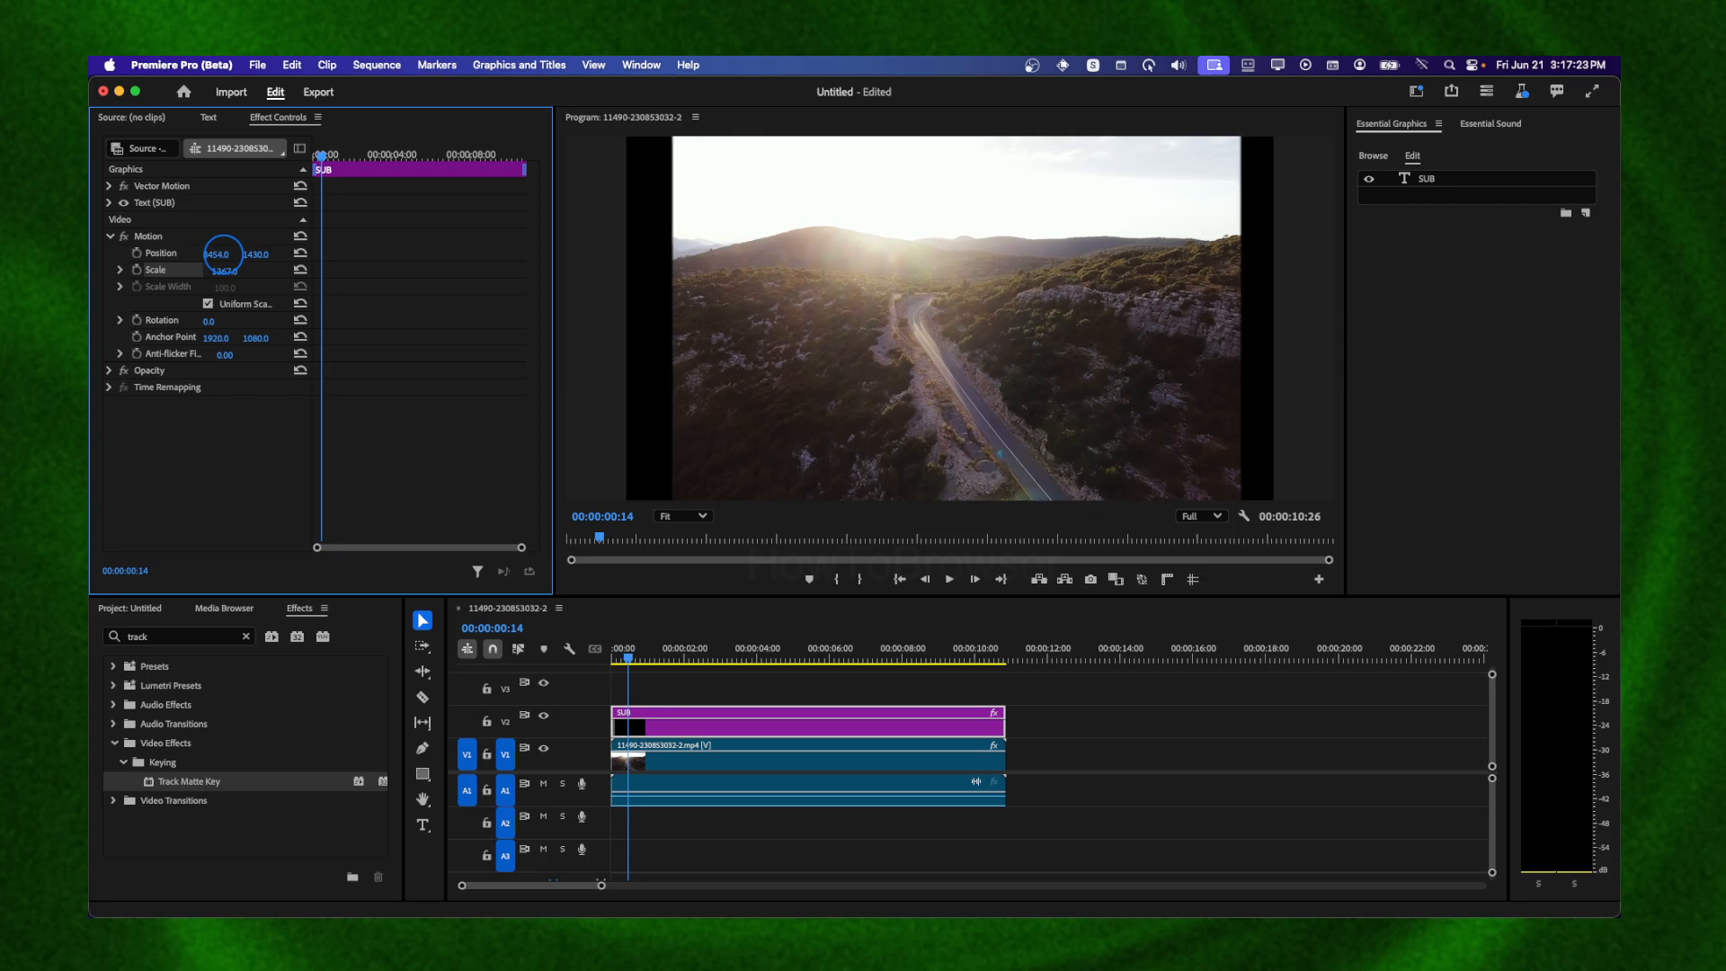
pyautogui.click(136, 269)
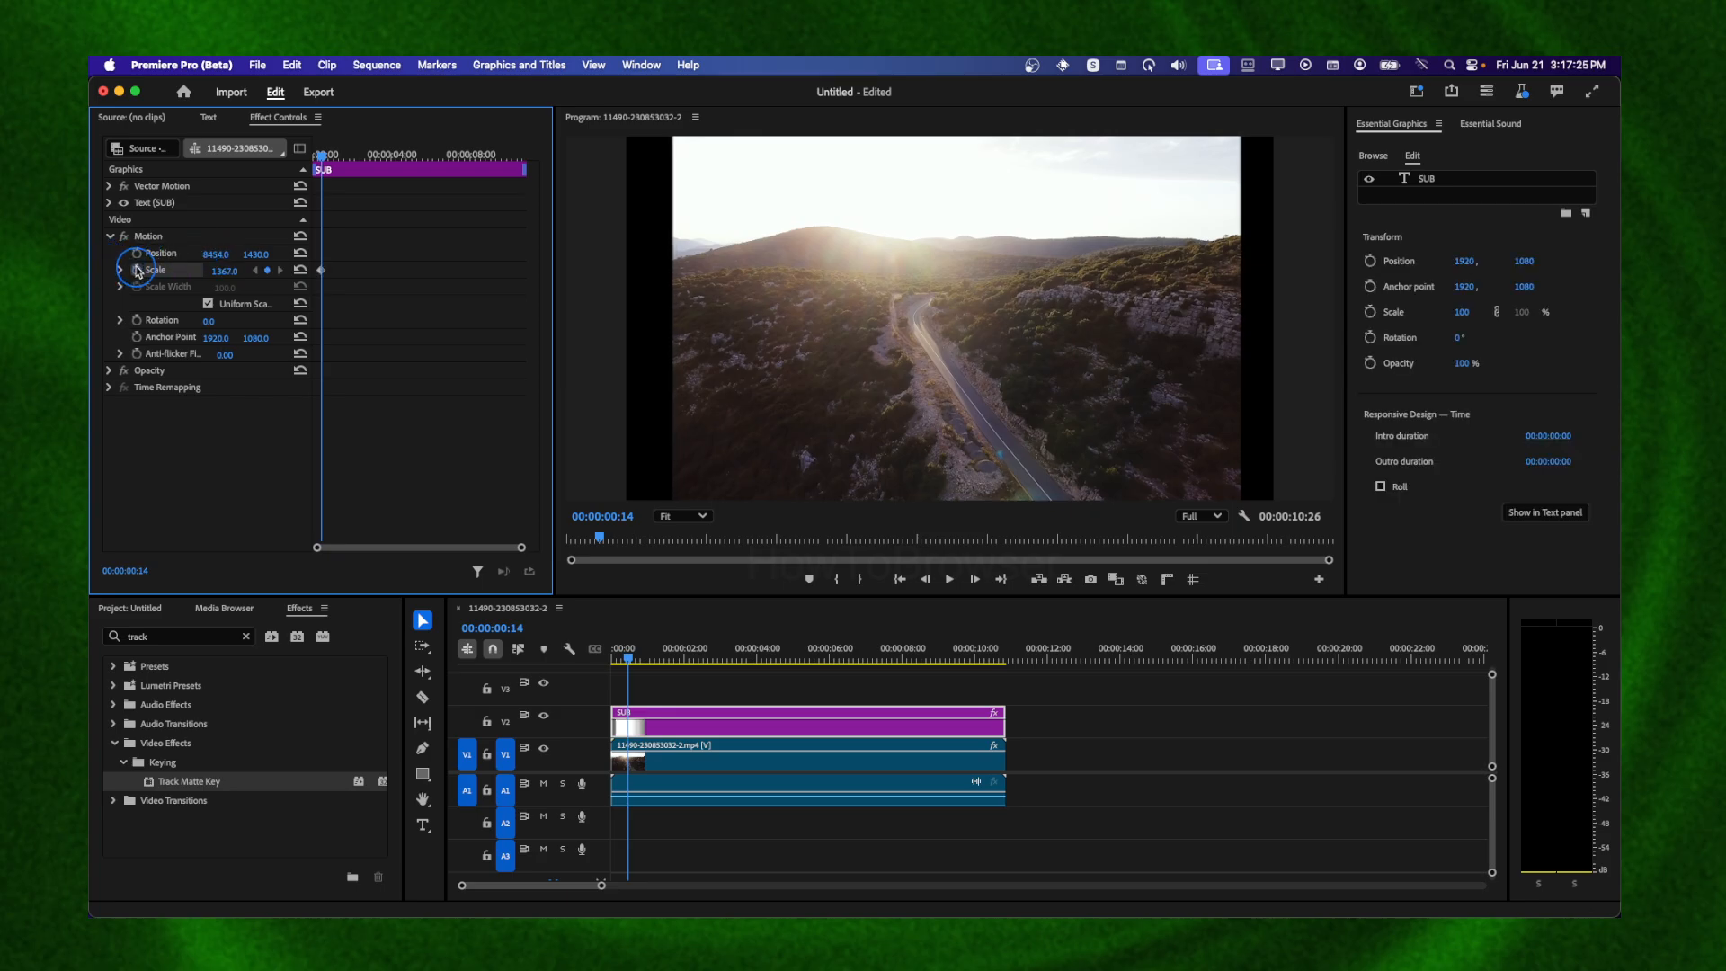
pyautogui.click(136, 253)
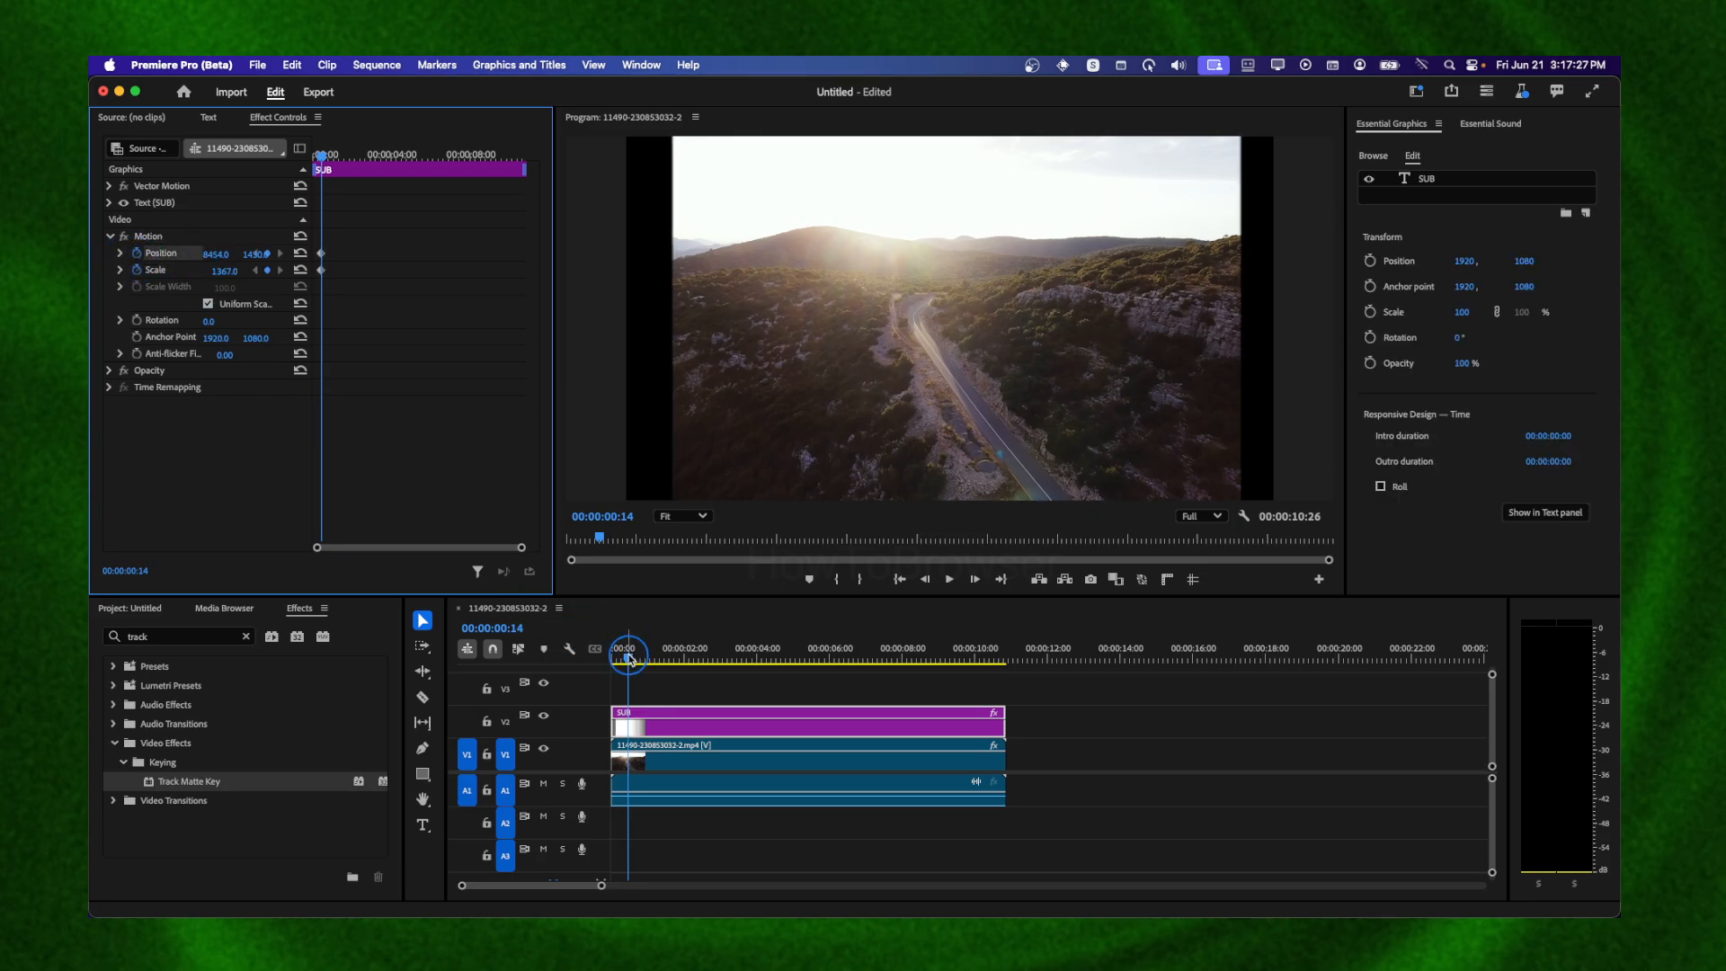
# At 00:00:04:14, set the SUB graphic's position to 1920, 1080 and its scale to 0
pyautogui.moveTo(629, 658); pyautogui.dragTo(773, 659)
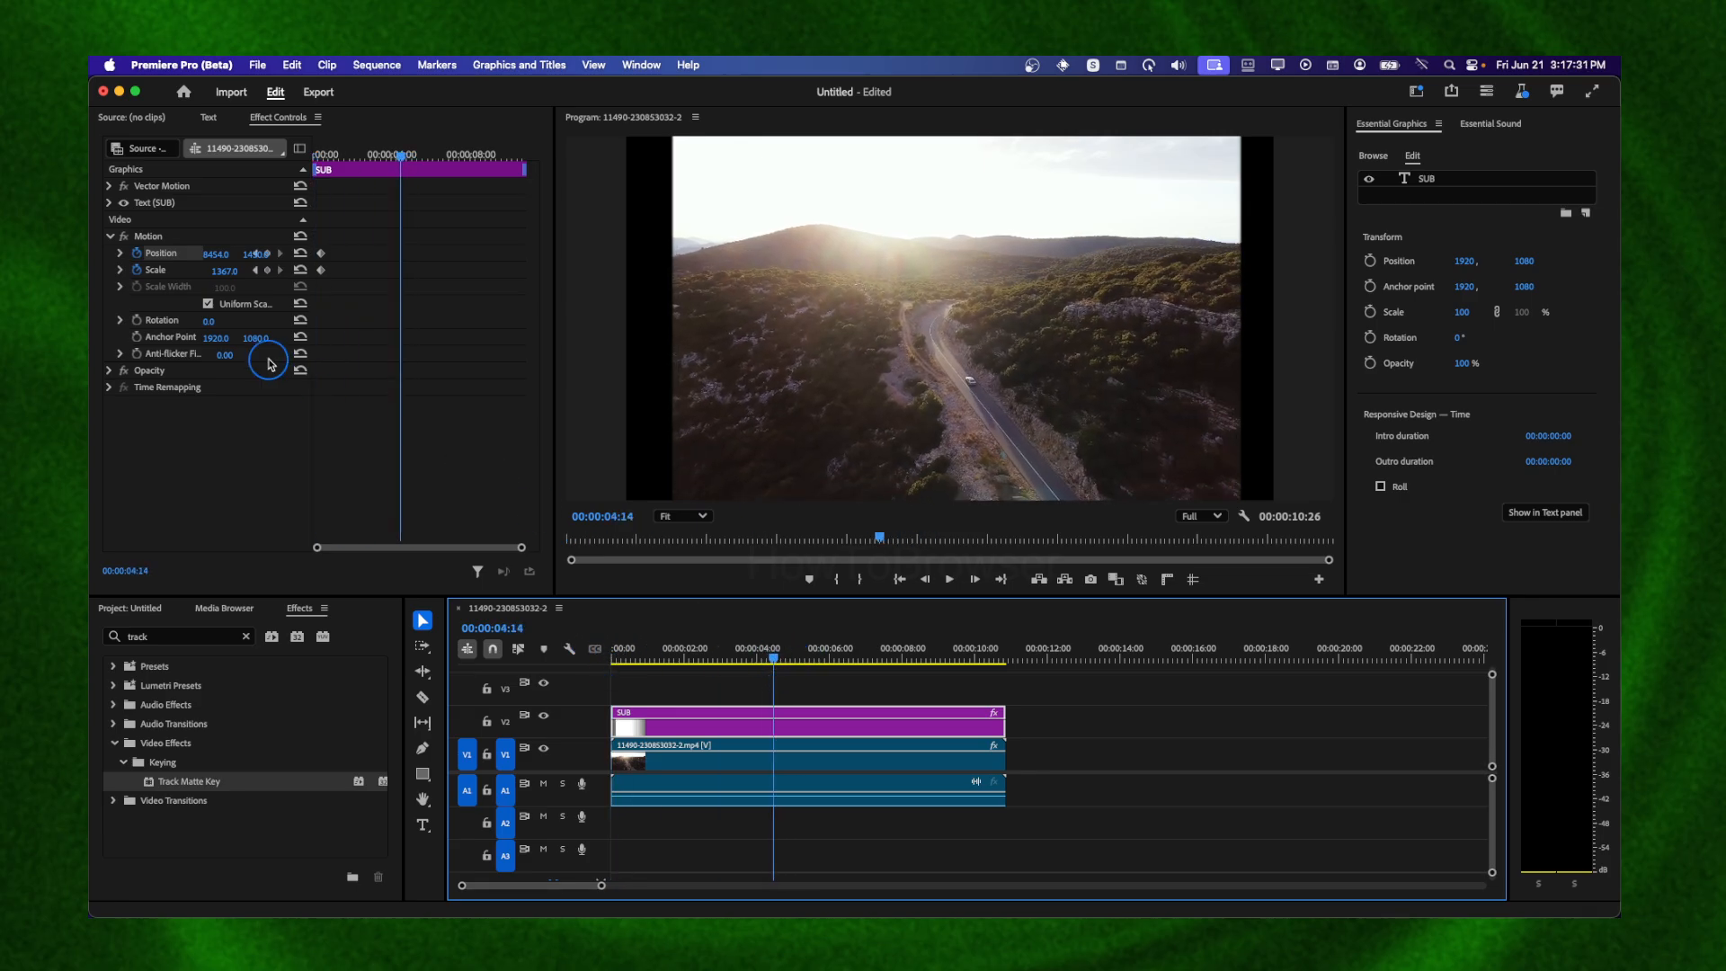
pyautogui.click(219, 268)
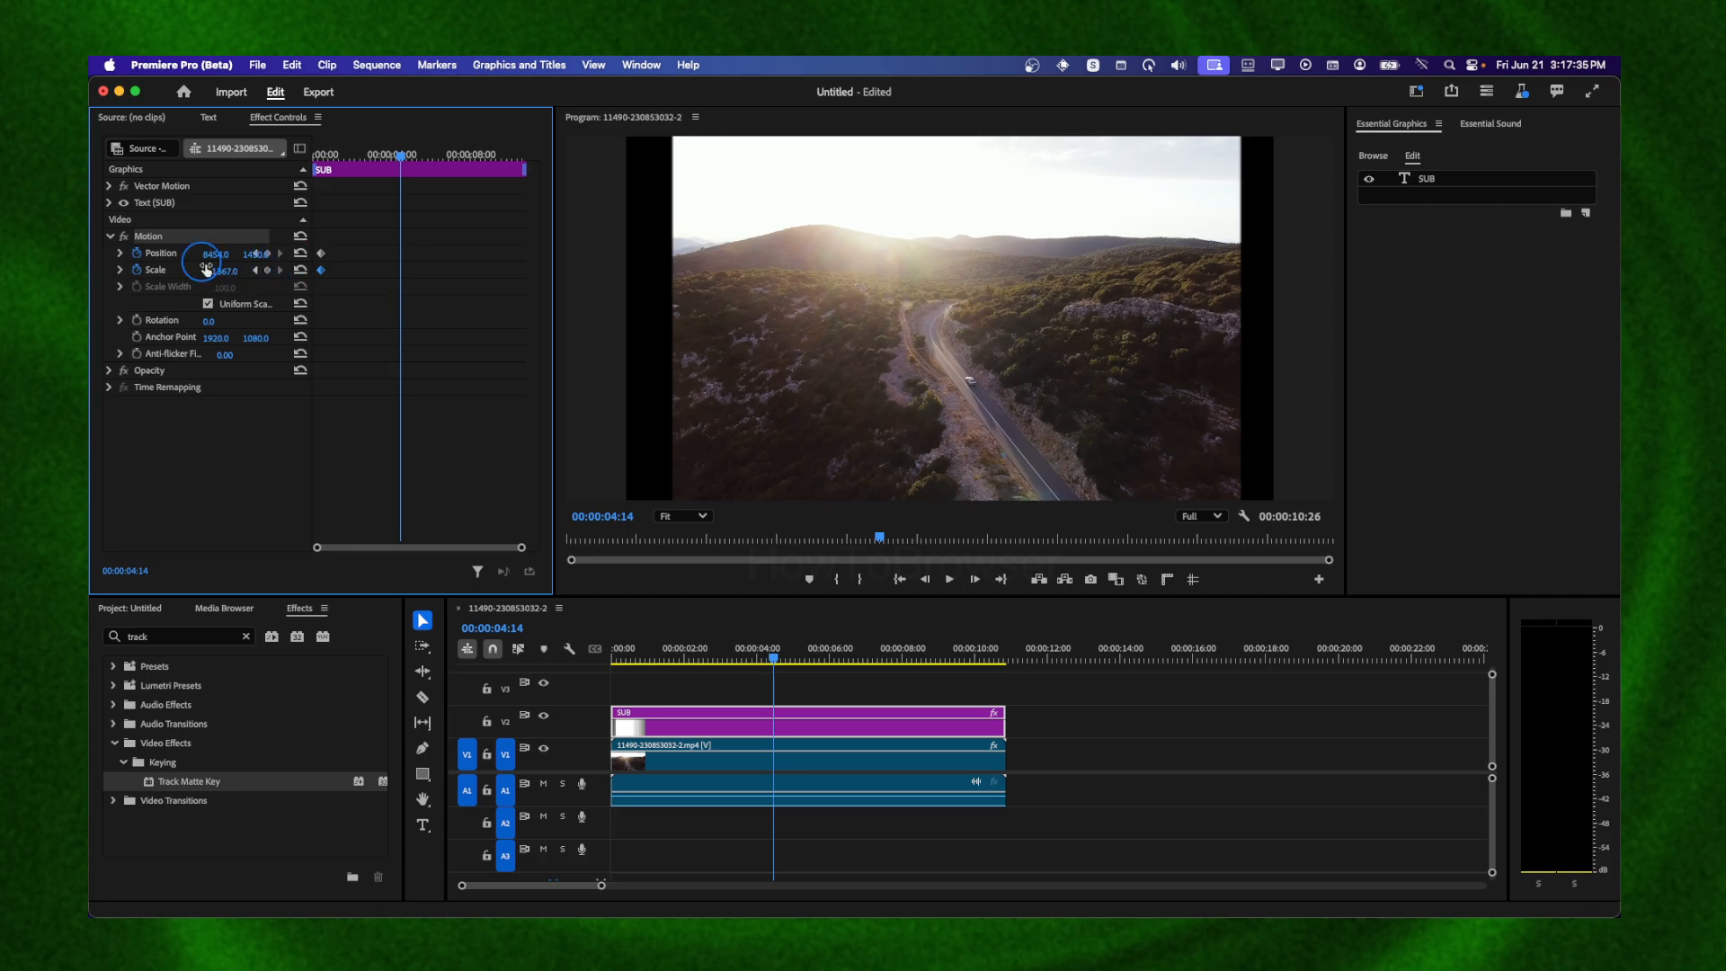
pyautogui.moveTo(224, 275); pyautogui.dragTo(224, 272)
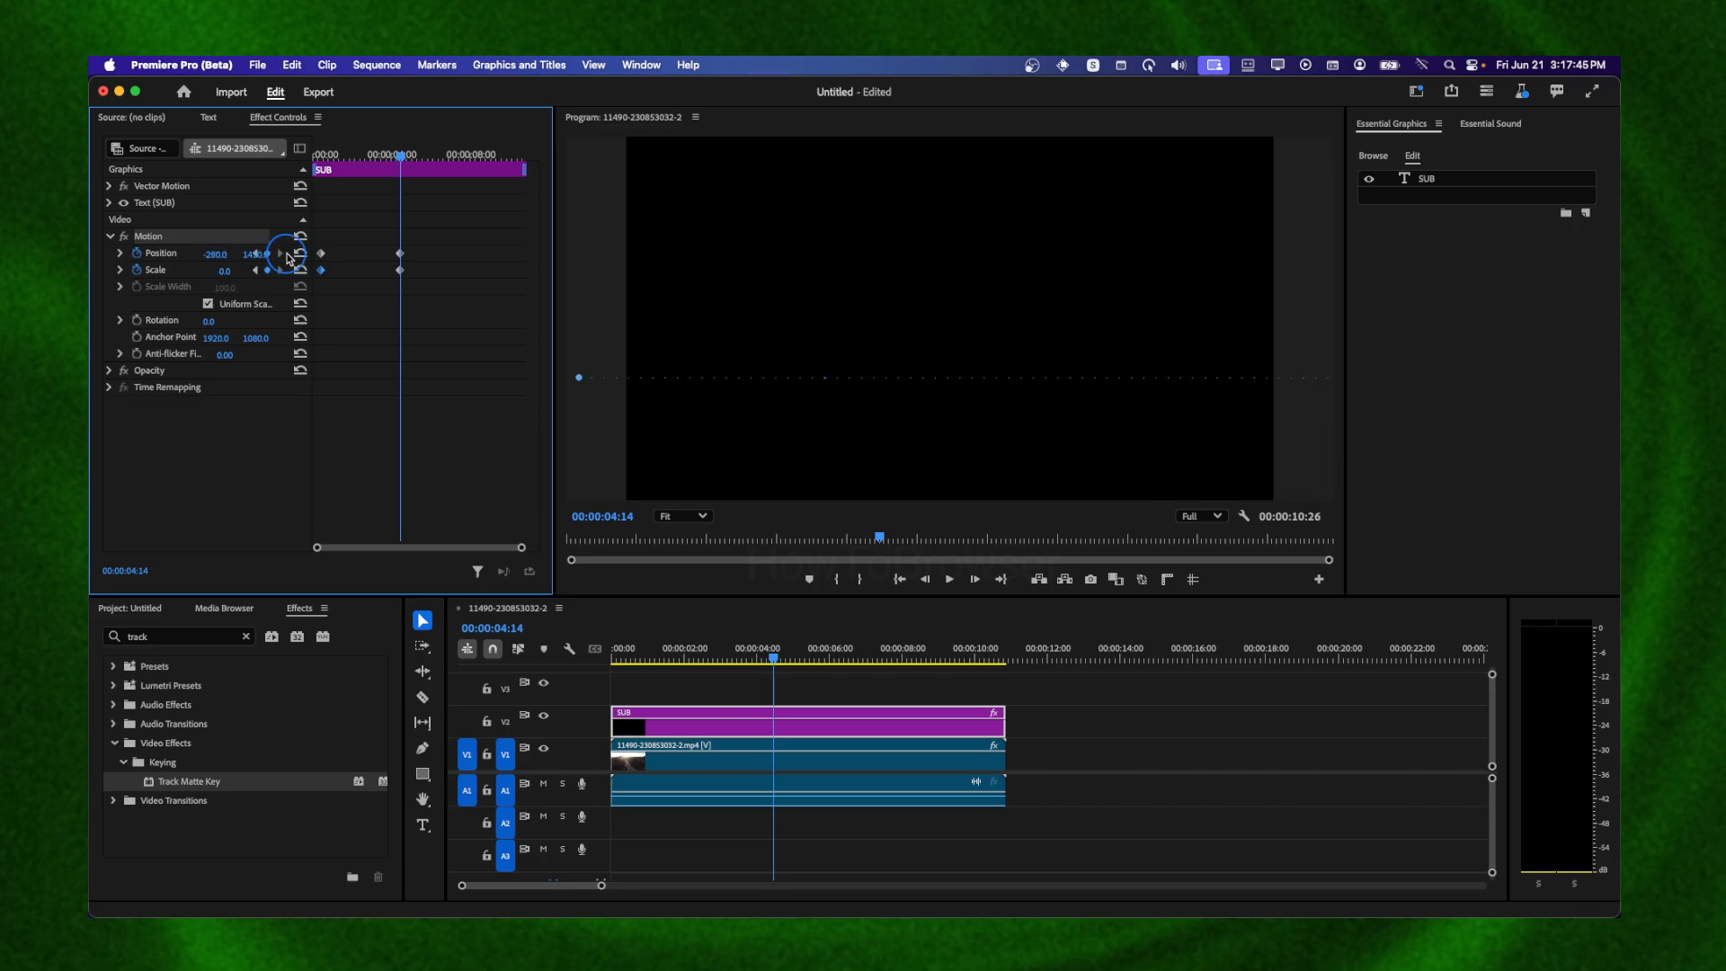
# At 00:00:04:08, resize and reposition the SUB text in the monitor to about 69% scale, centred in frame
pyautogui.click(751, 656)
pyautogui.moveTo(752, 655)
pyautogui.mouseDown()
pyautogui.moveTo(563, 653)
pyautogui.moveTo(798, 657)
pyautogui.moveTo(766, 657)
pyautogui.mouseUp()
pyautogui.moveTo(876, 357); pyautogui.dragTo(806, 354)
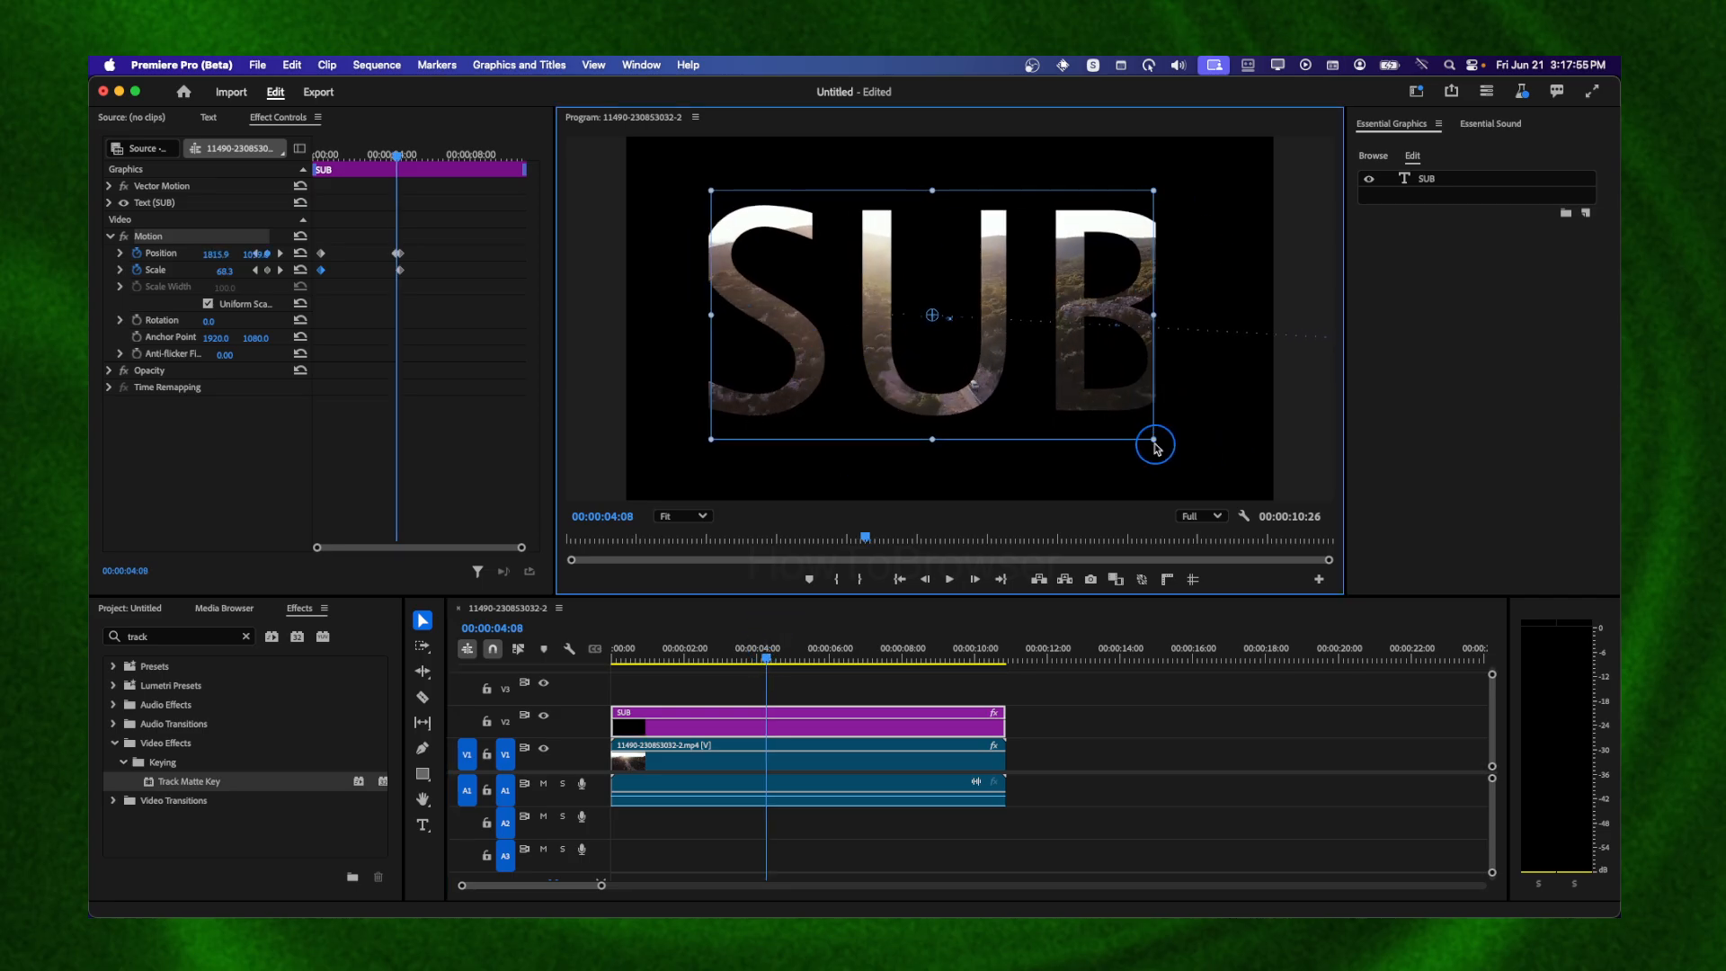
pyautogui.moveTo(1155, 446); pyautogui.dragTo(1176, 386)
# Reframe the background video behind the letters at 00:00:04:11, setting its anchor point x to 1462 and scale to 300.8
pyautogui.moveTo(1260, 486); pyautogui.dragTo(1086, 437)
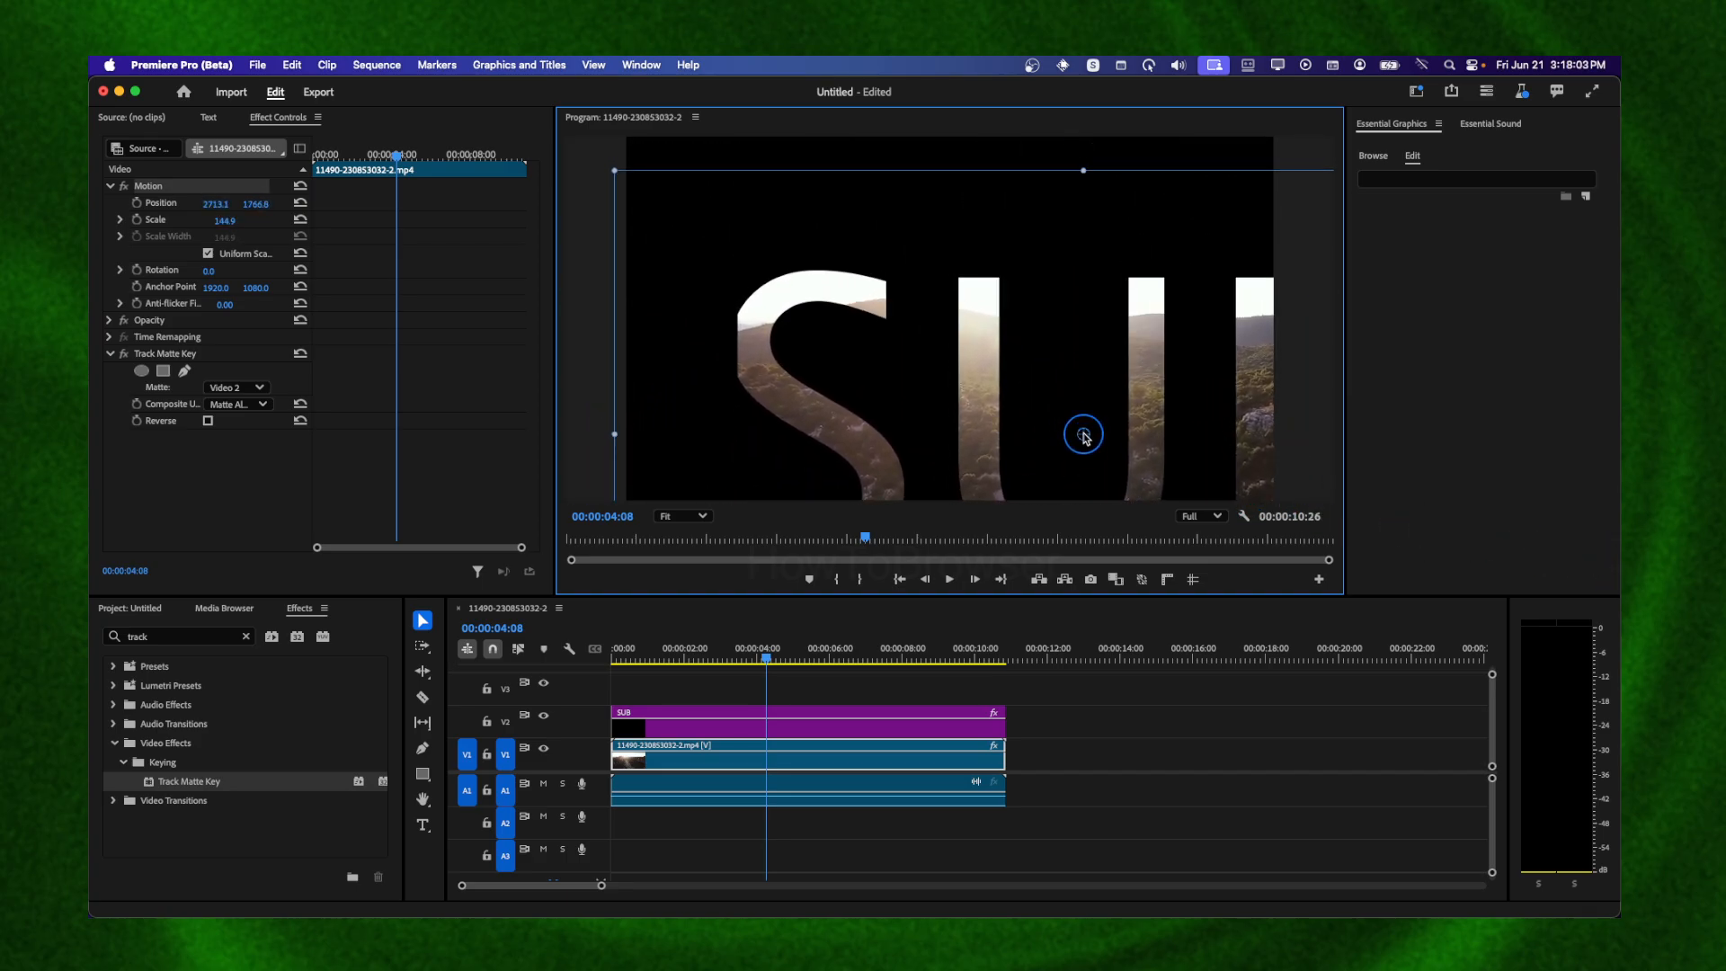
pyautogui.moveTo(614, 170); pyautogui.dragTo(689, 201)
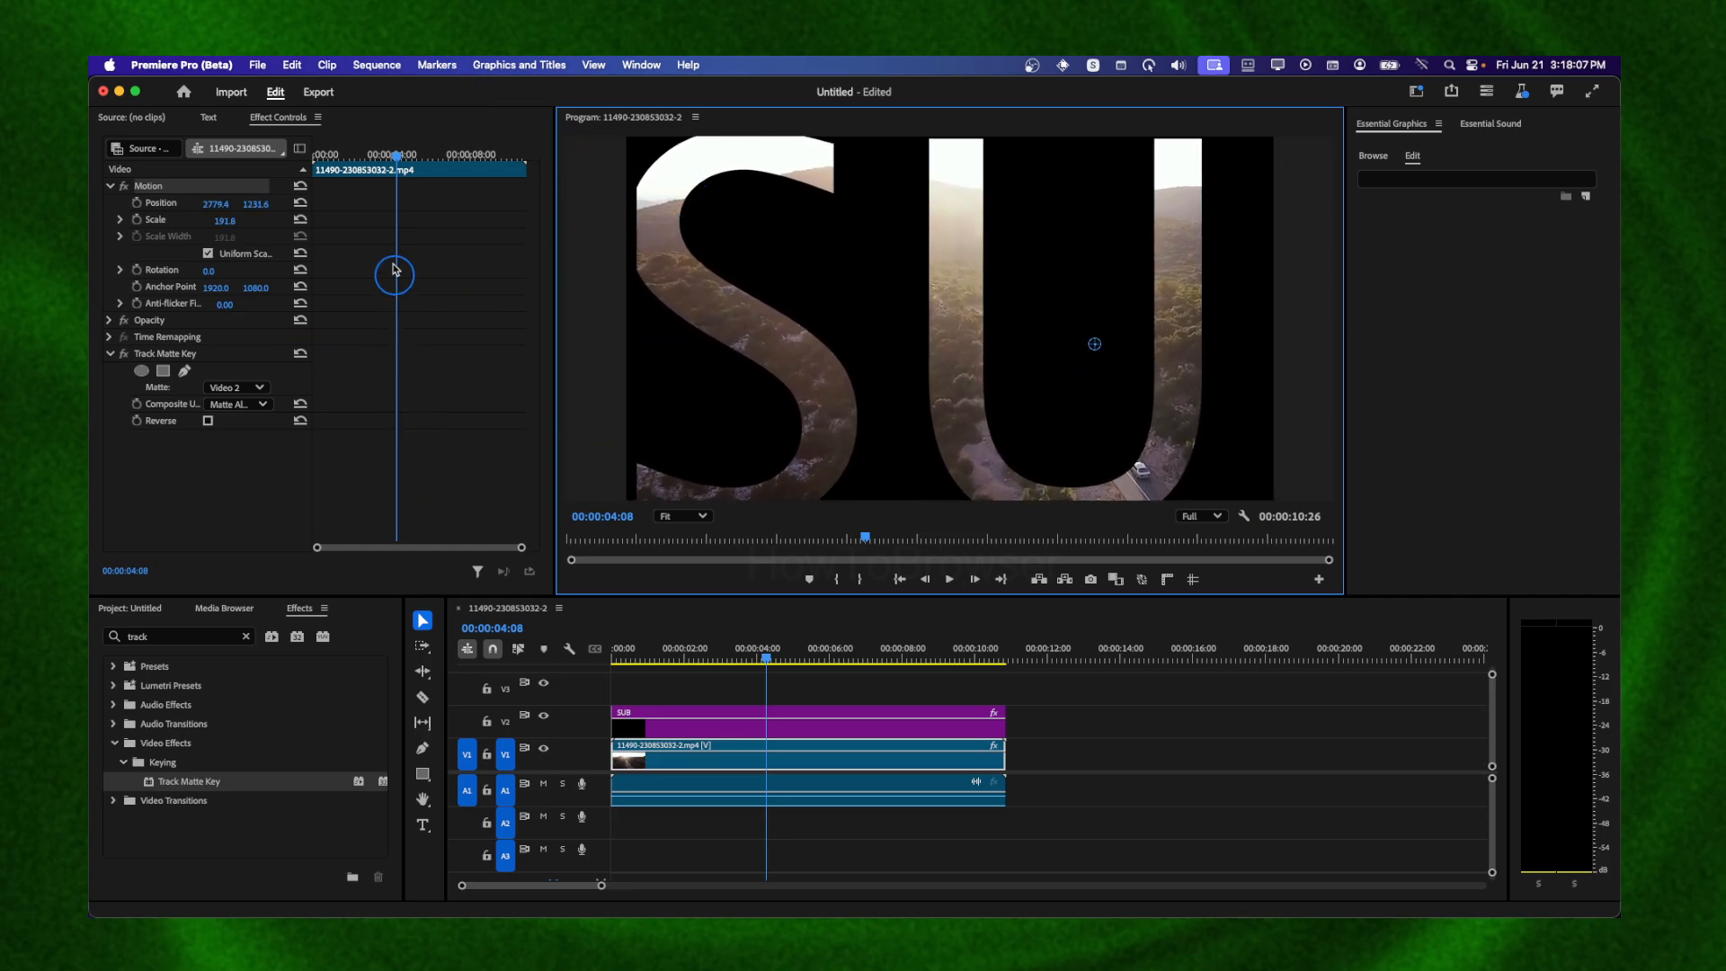
pyautogui.click(400, 166)
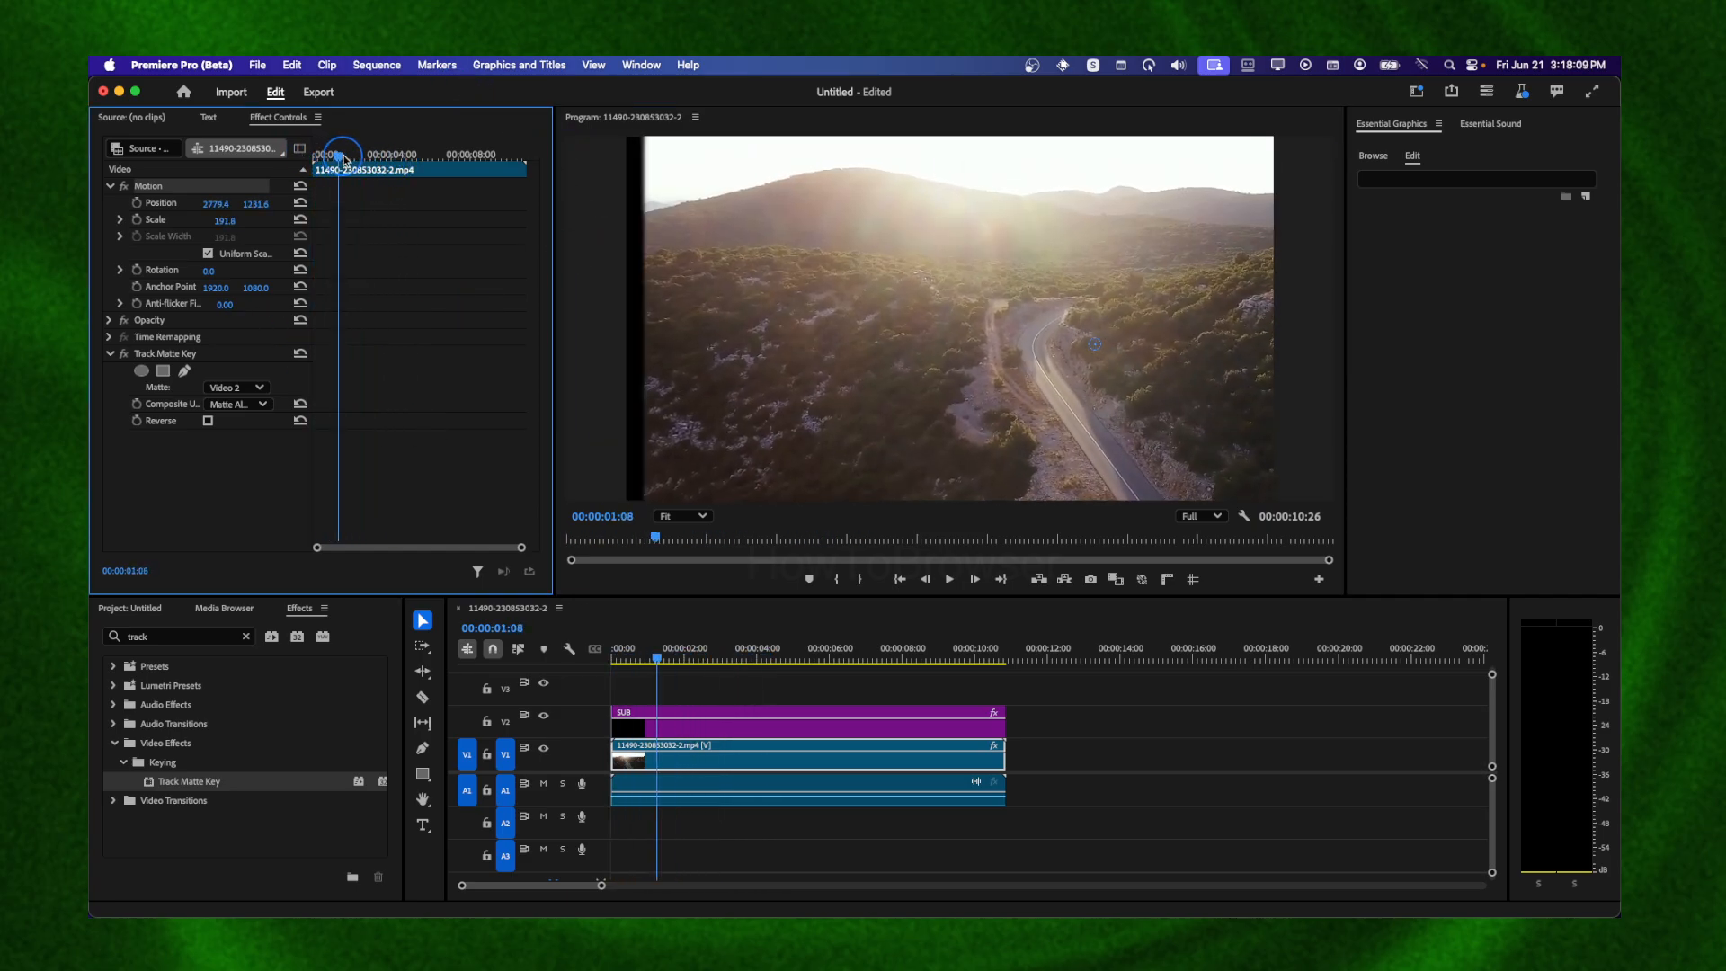
pyautogui.moveTo(401, 161); pyautogui.dragTo(401, 163)
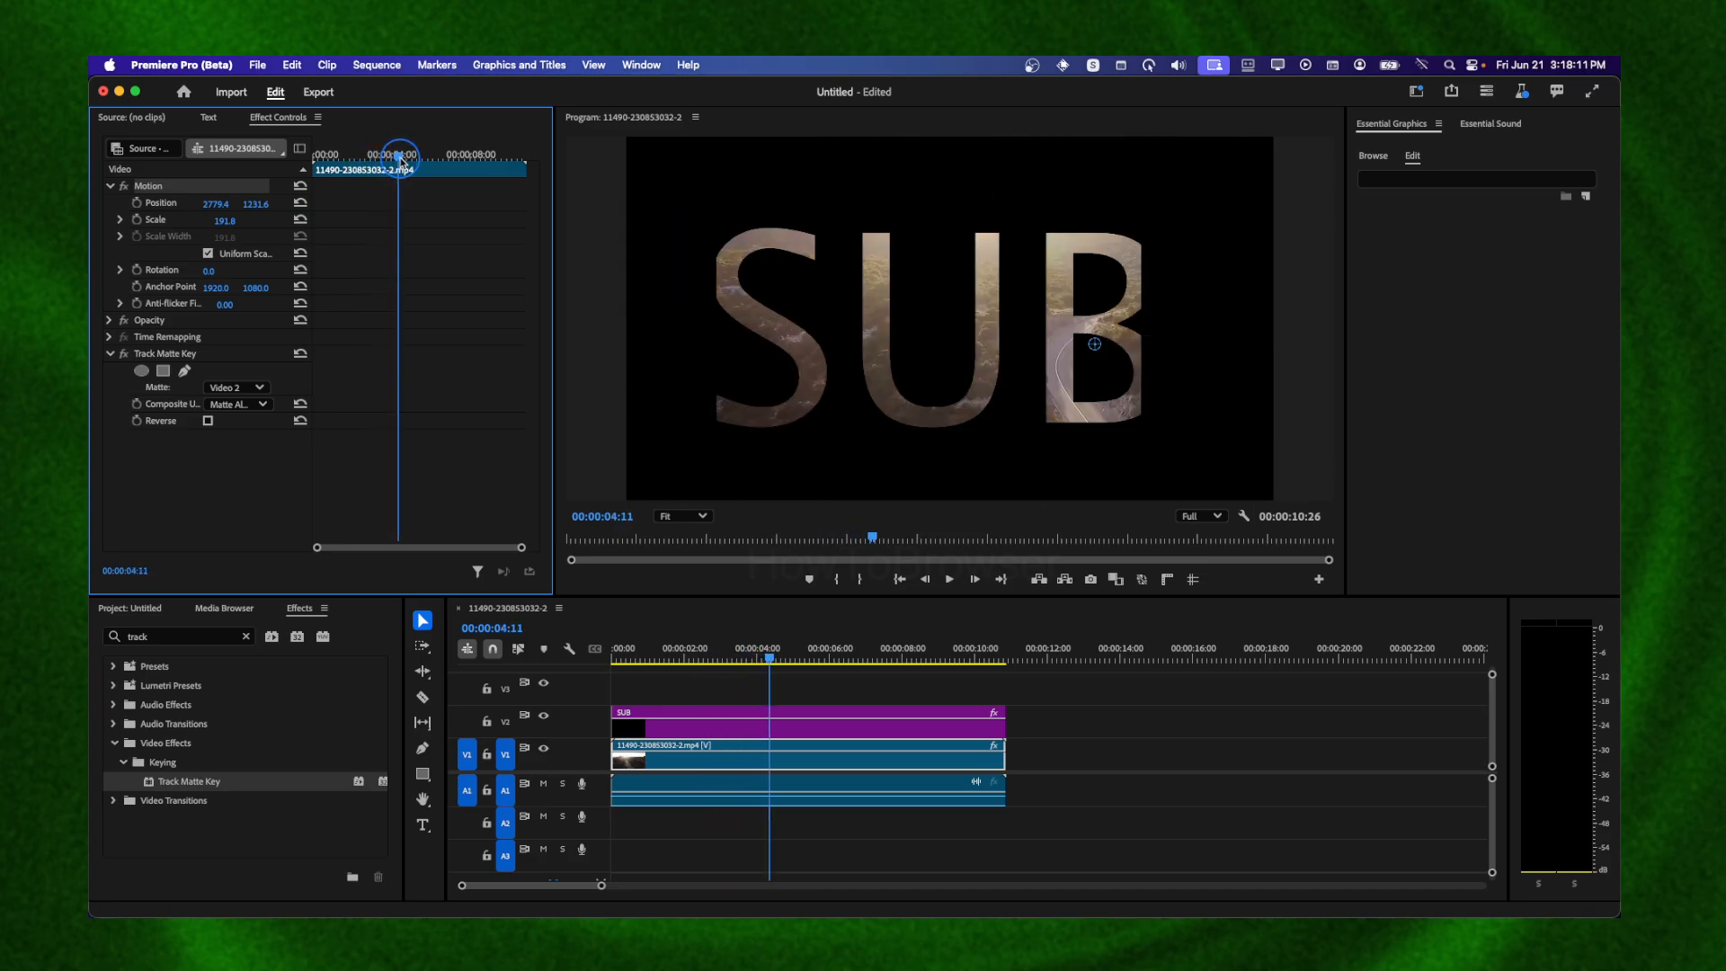
pyautogui.moveTo(1097, 346); pyautogui.dragTo(993, 333)
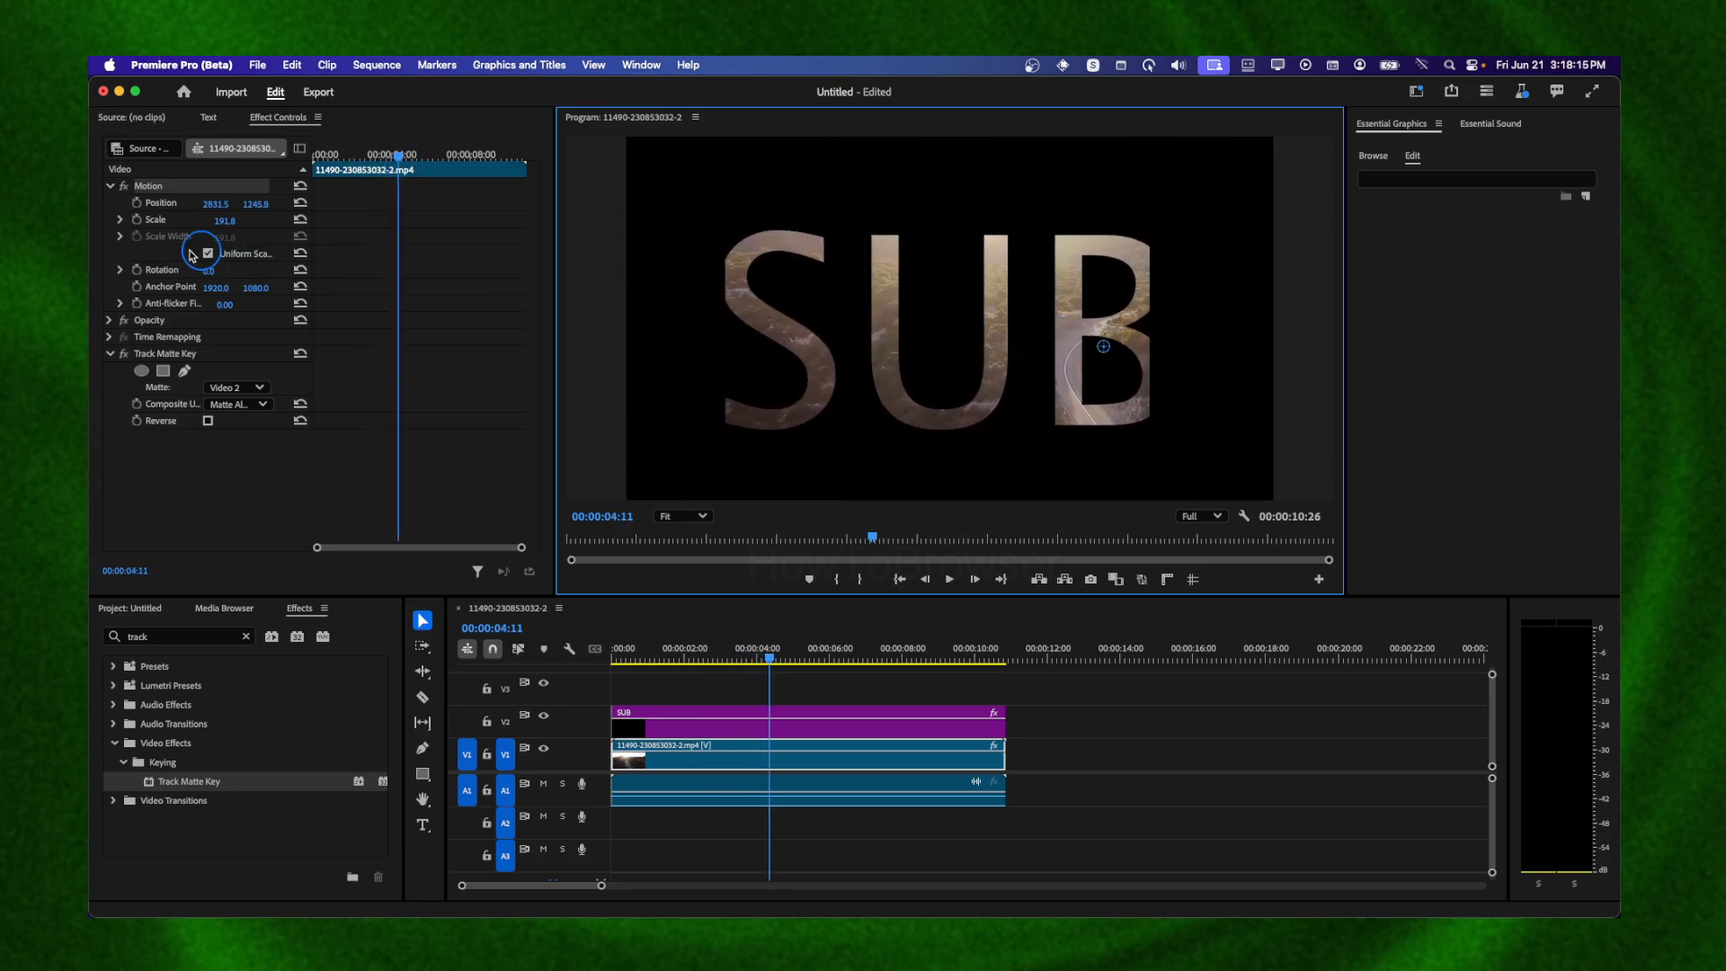
pyautogui.moveTo(213, 288); pyautogui.dragTo(290, 286)
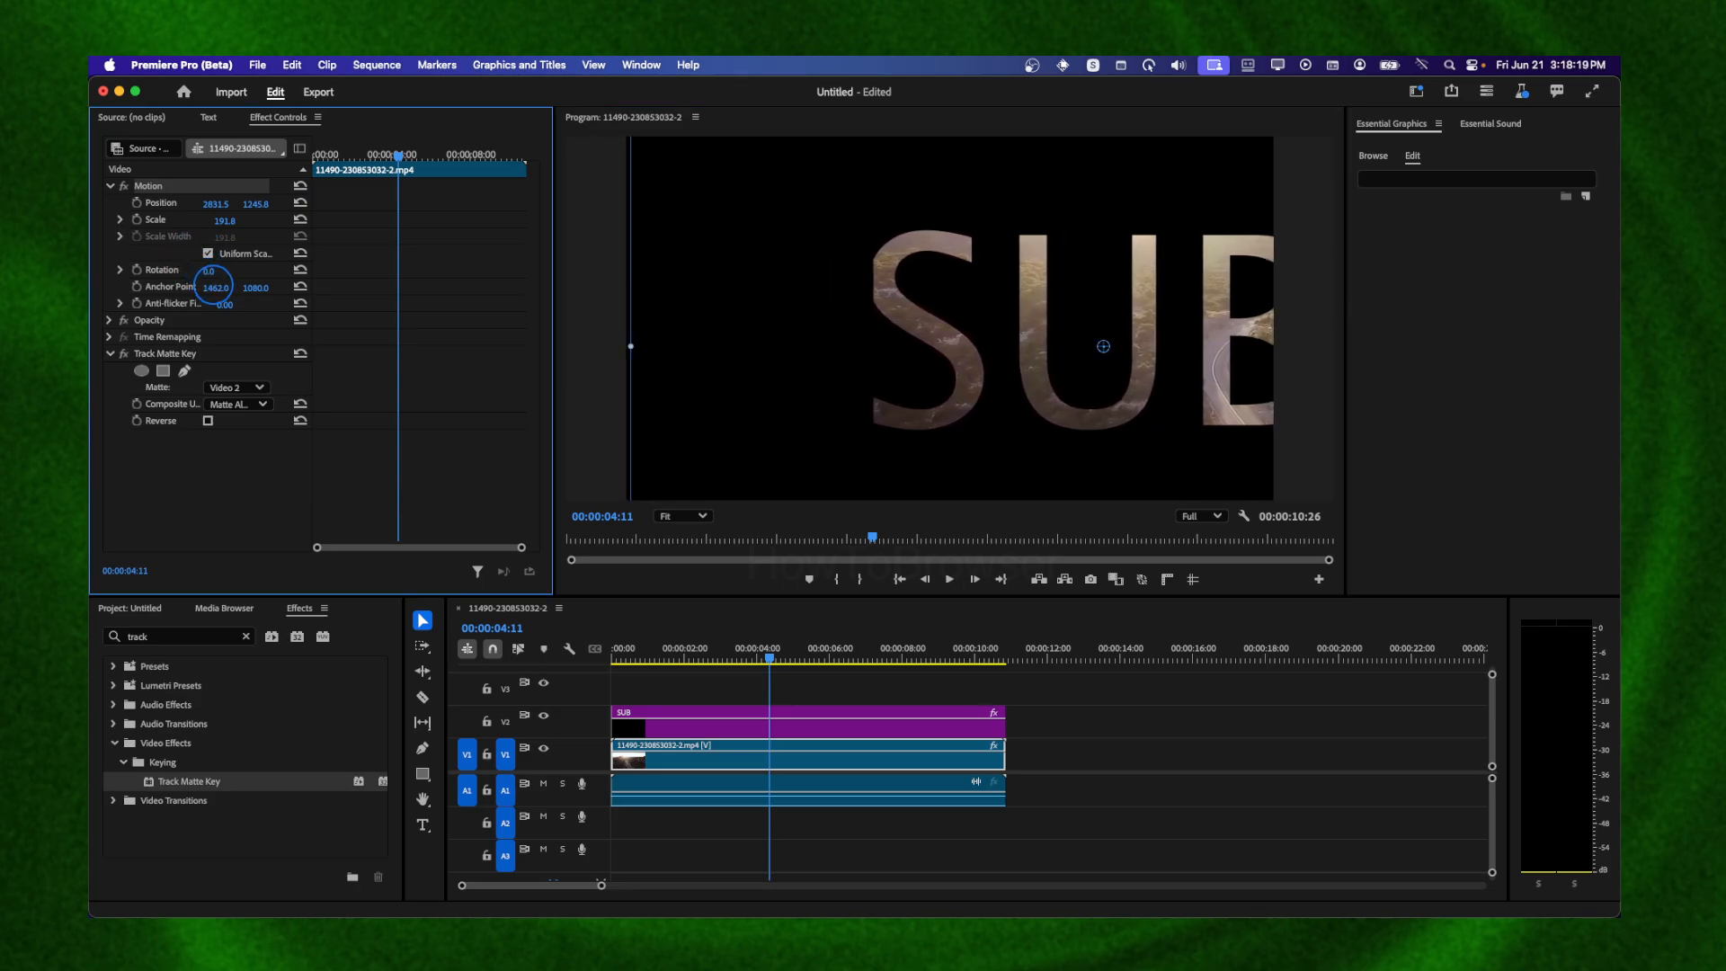
pyautogui.click(899, 333)
pyautogui.moveTo(1098, 350); pyautogui.dragTo(975, 349)
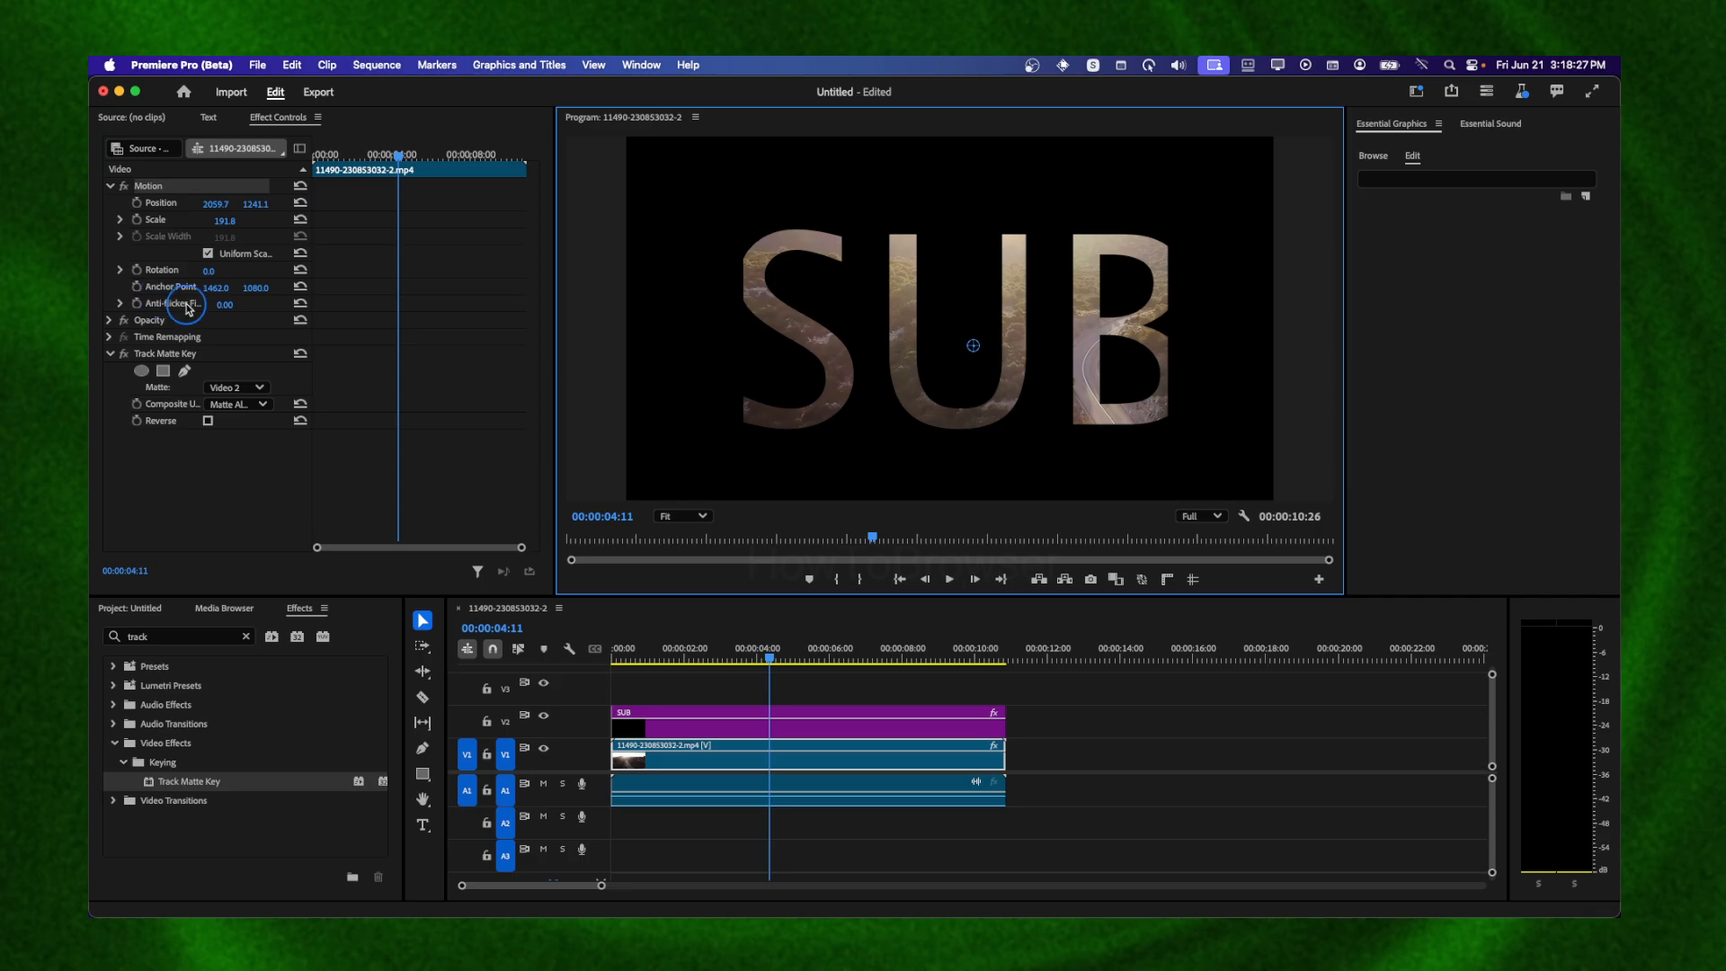
pyautogui.click(123, 273)
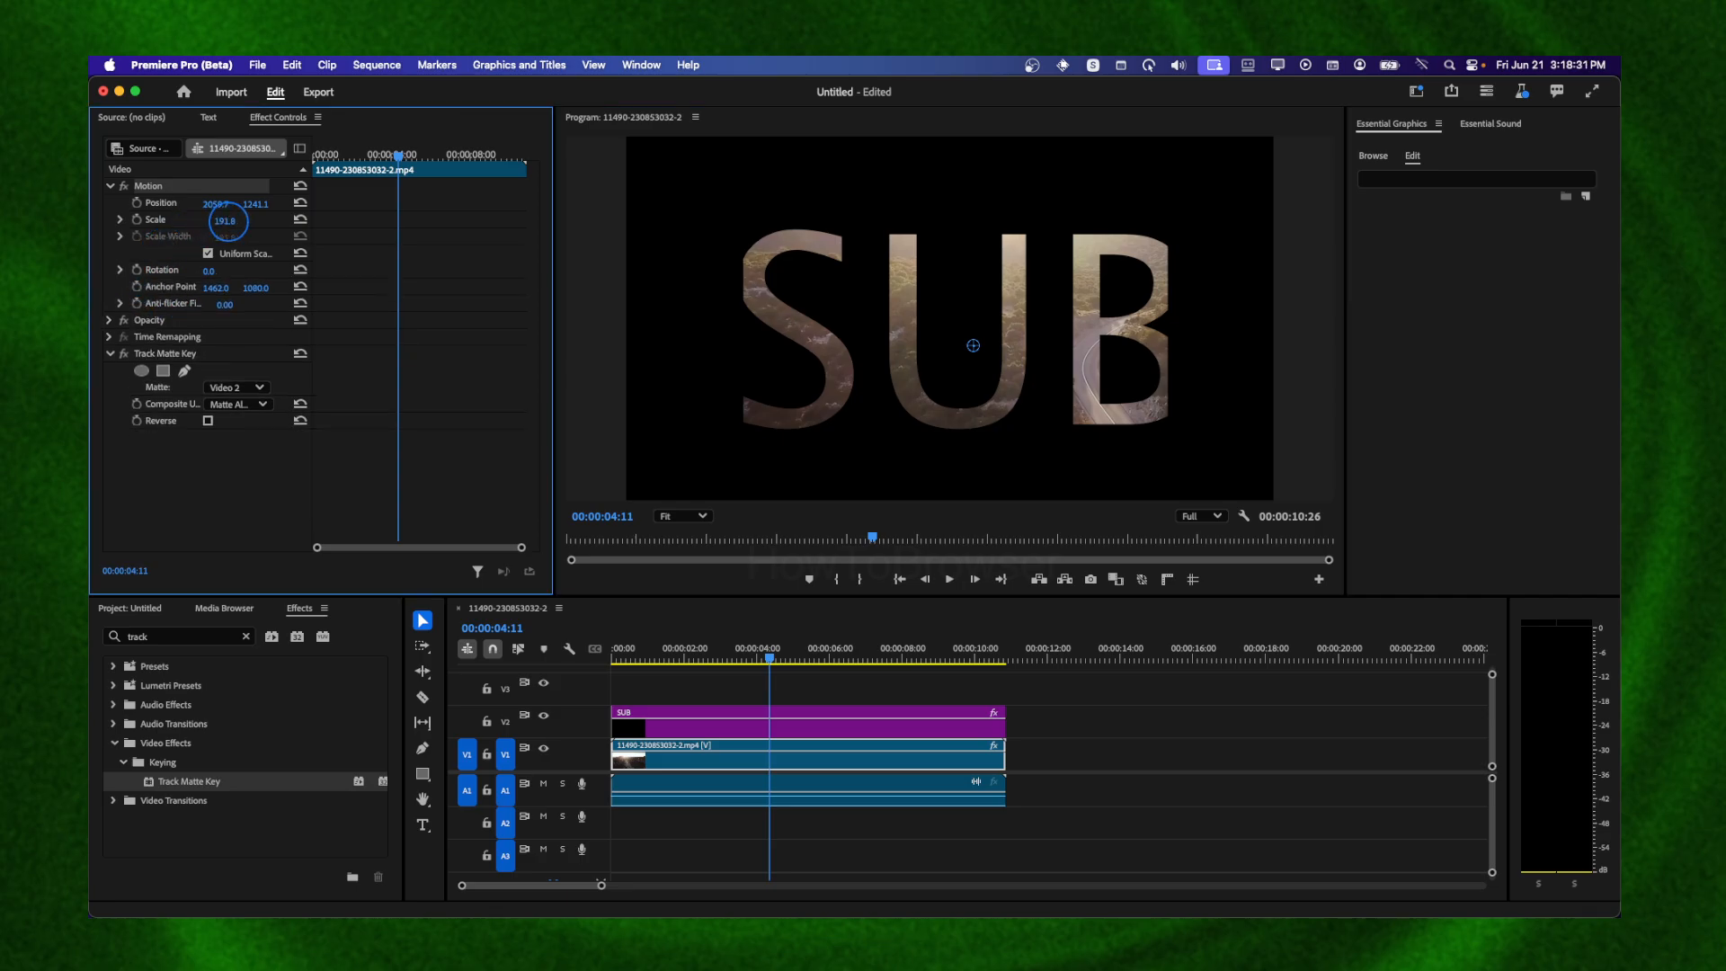
pyautogui.moveTo(225, 221); pyautogui.dragTo(323, 221)
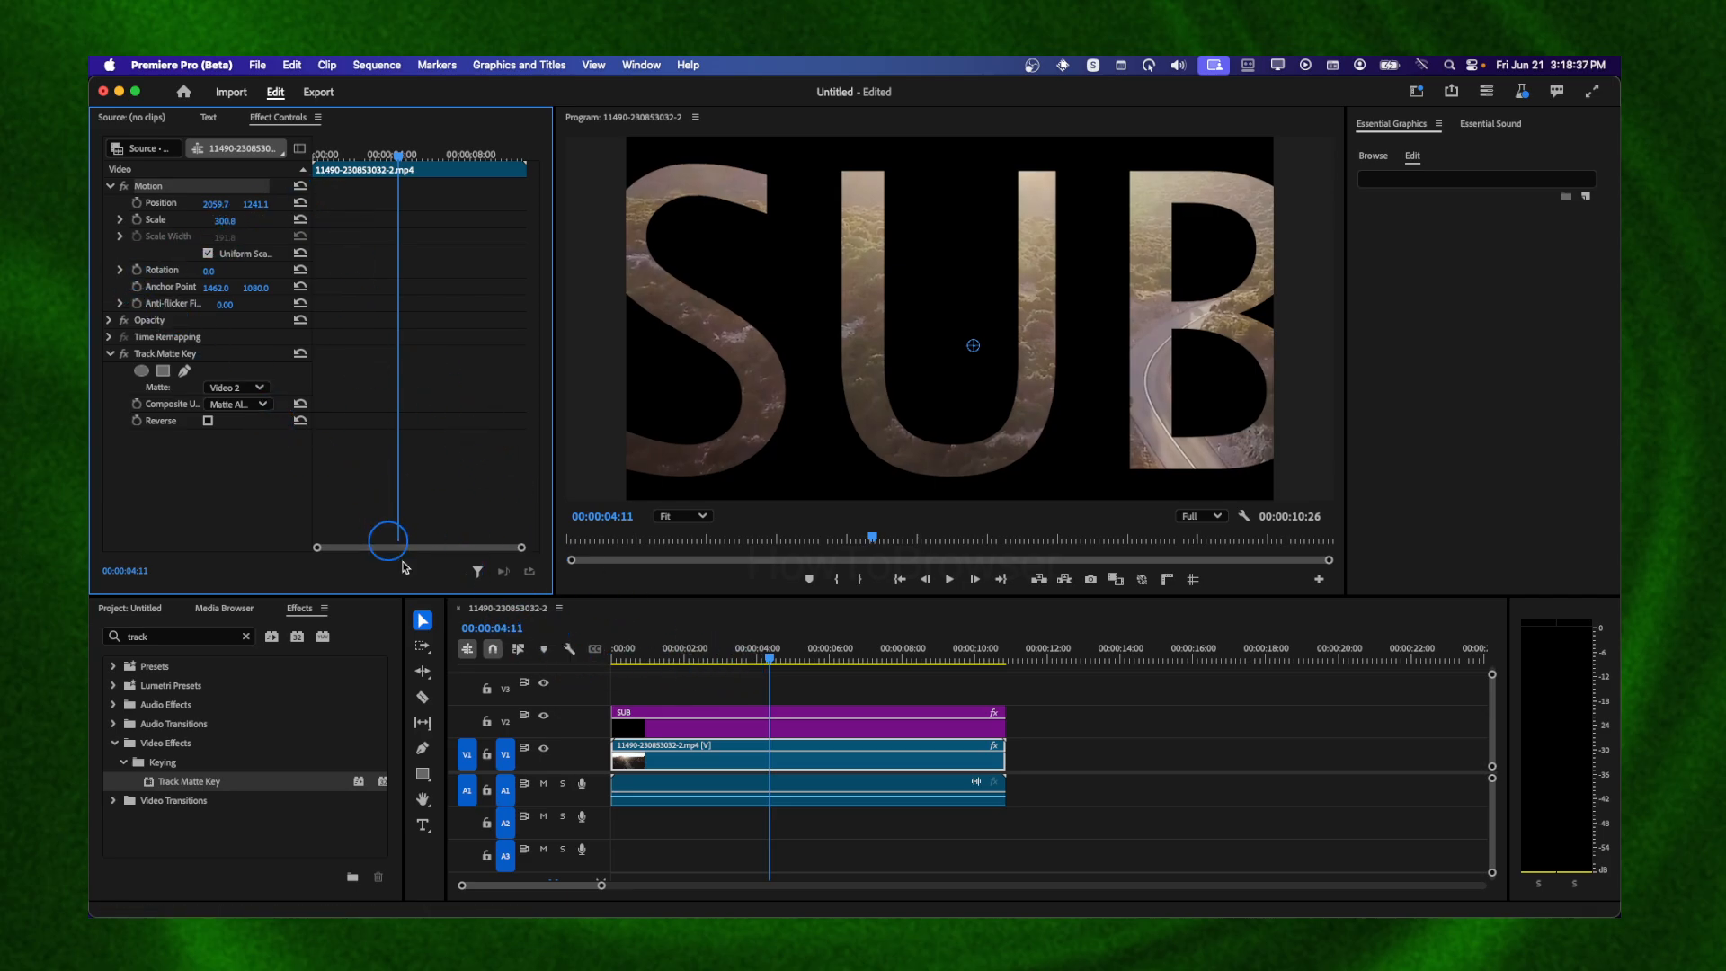
# Cut the SUB graphic's position and scale keyframes at 00:00:04:11
pyautogui.click(655, 729)
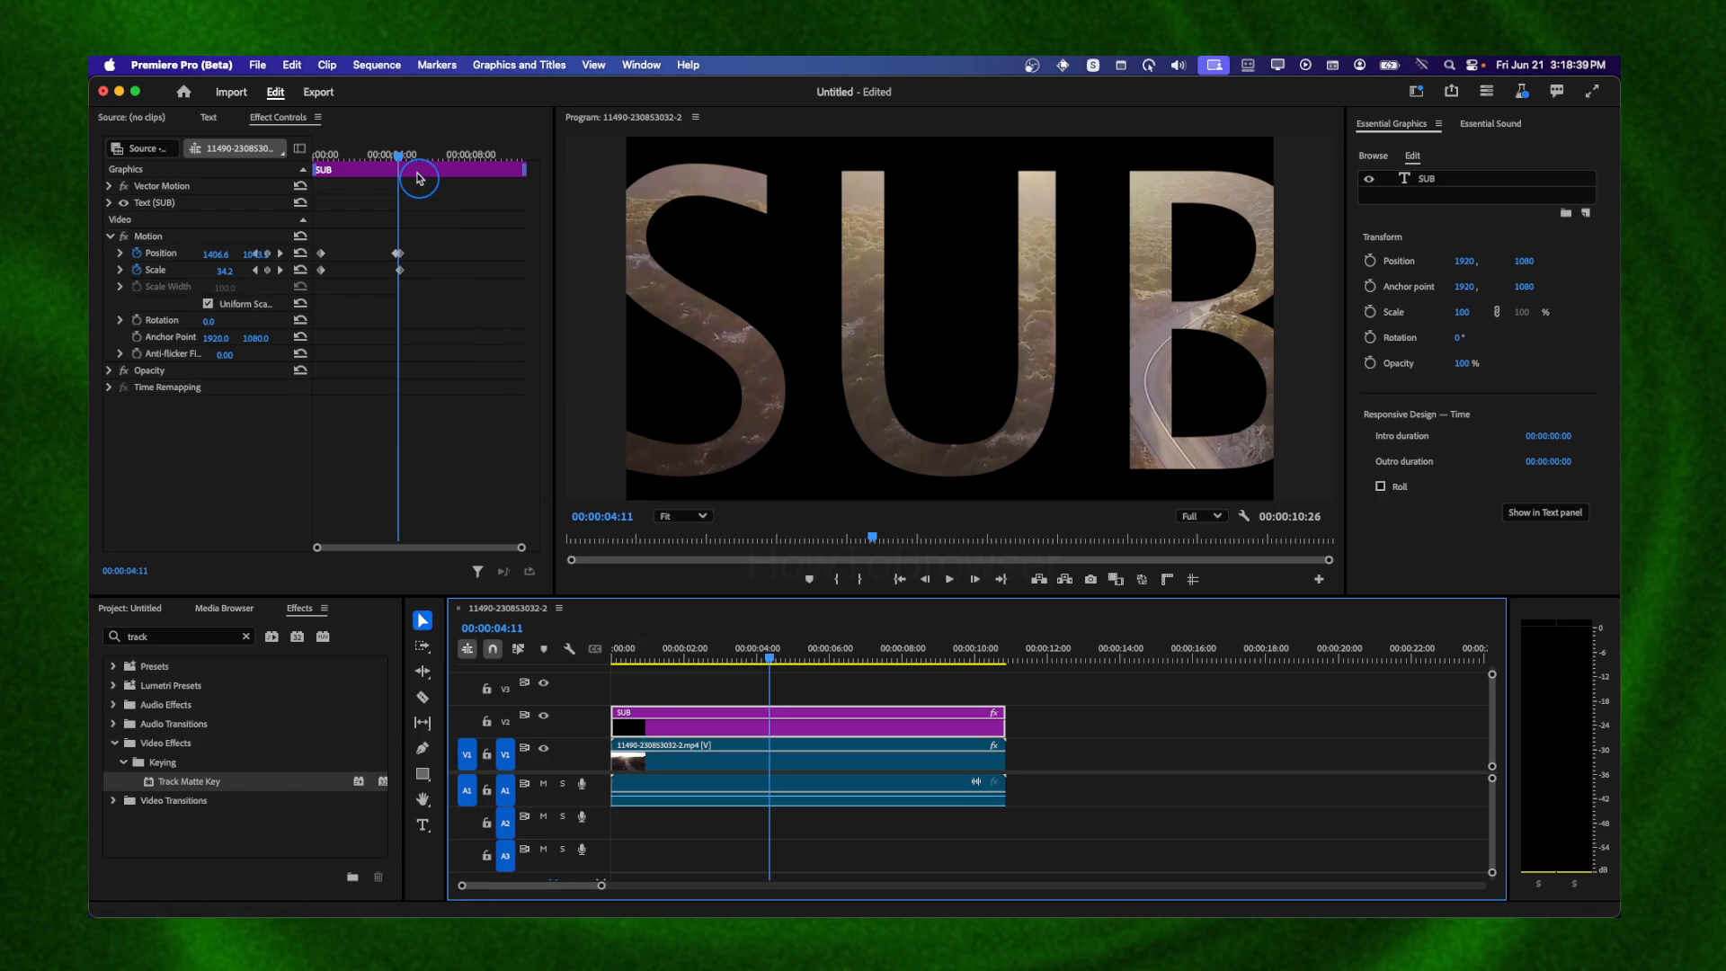
pyautogui.moveTo(401, 164)
pyautogui.mouseDown()
pyautogui.moveTo(339, 170)
pyautogui.moveTo(401, 176)
pyautogui.mouseUp()
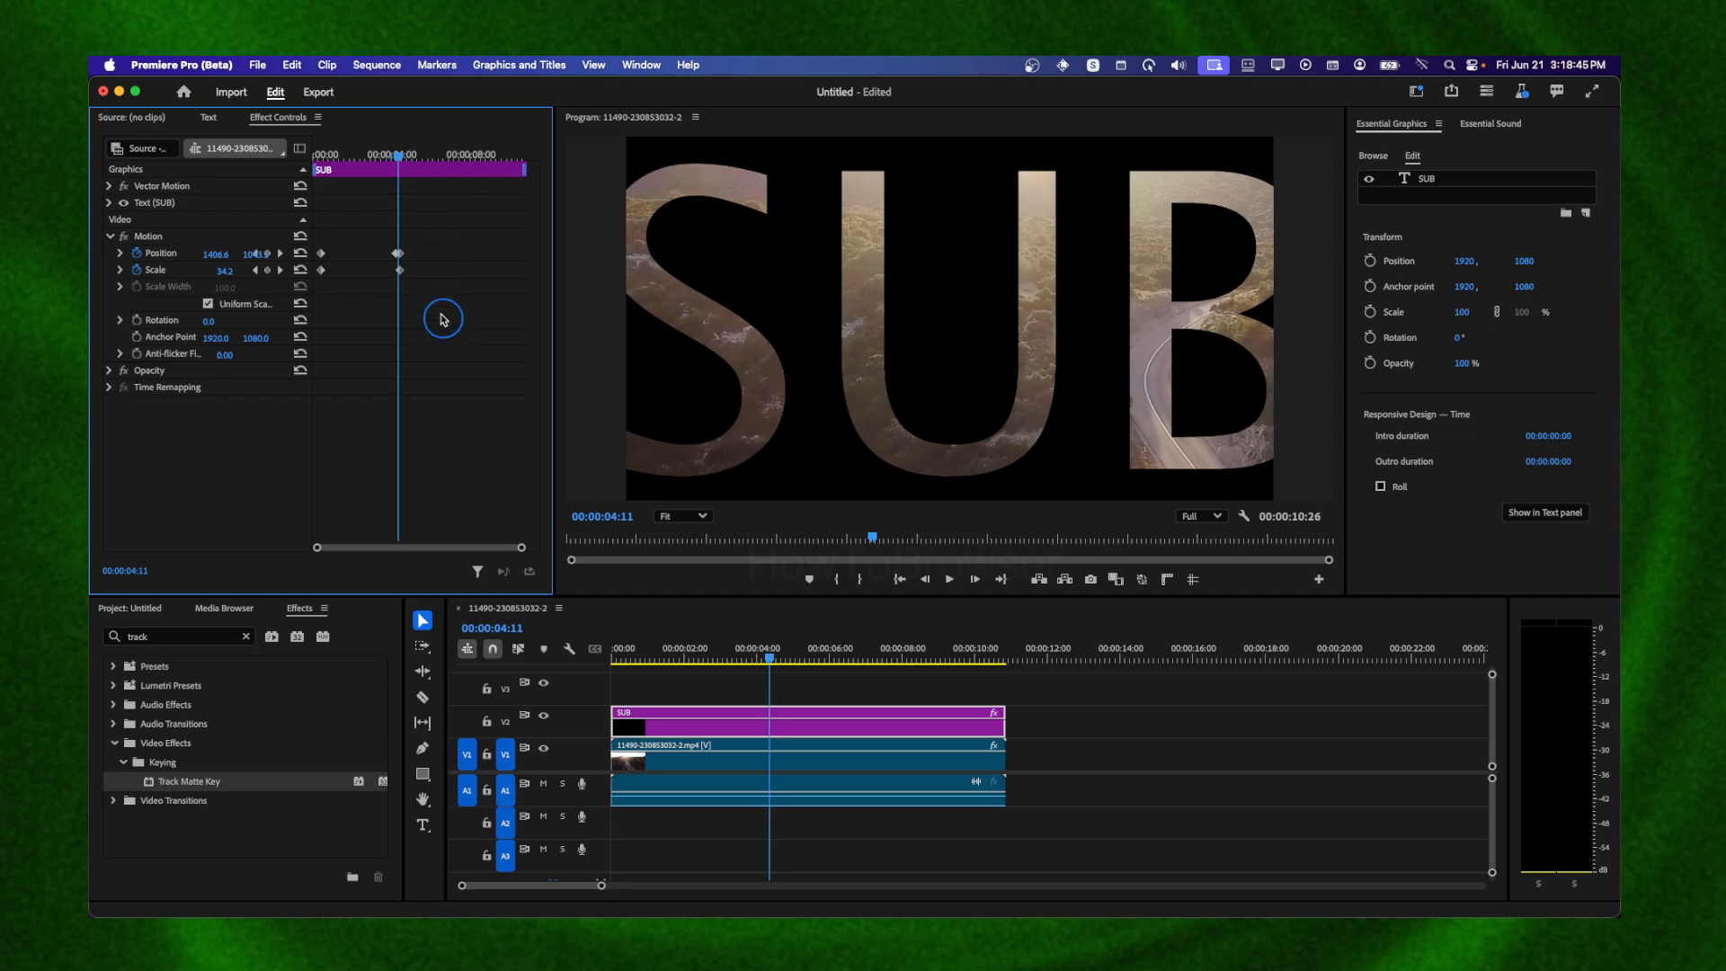
pyautogui.moveTo(442, 316); pyautogui.dragTo(314, 234)
pyautogui.rightClick(399, 255)
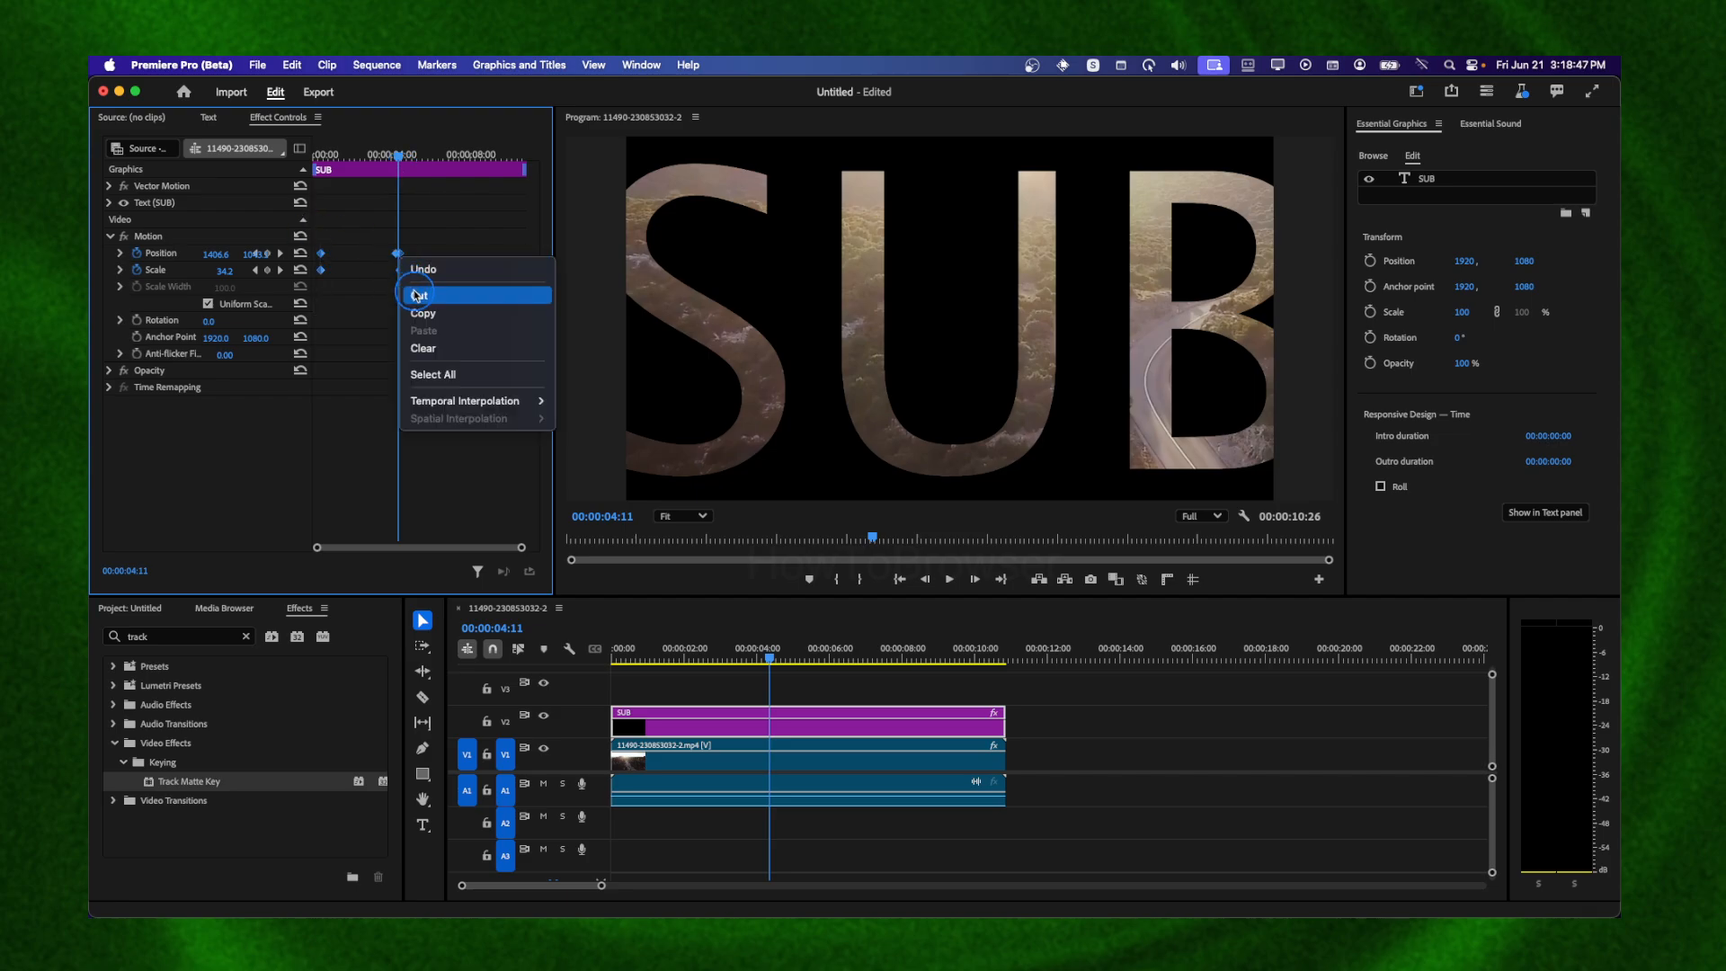
pyautogui.click(416, 294)
# At the sequence start, try switching the background video's matte to Video 3, then set it back to Video 2
pyautogui.press('Home')
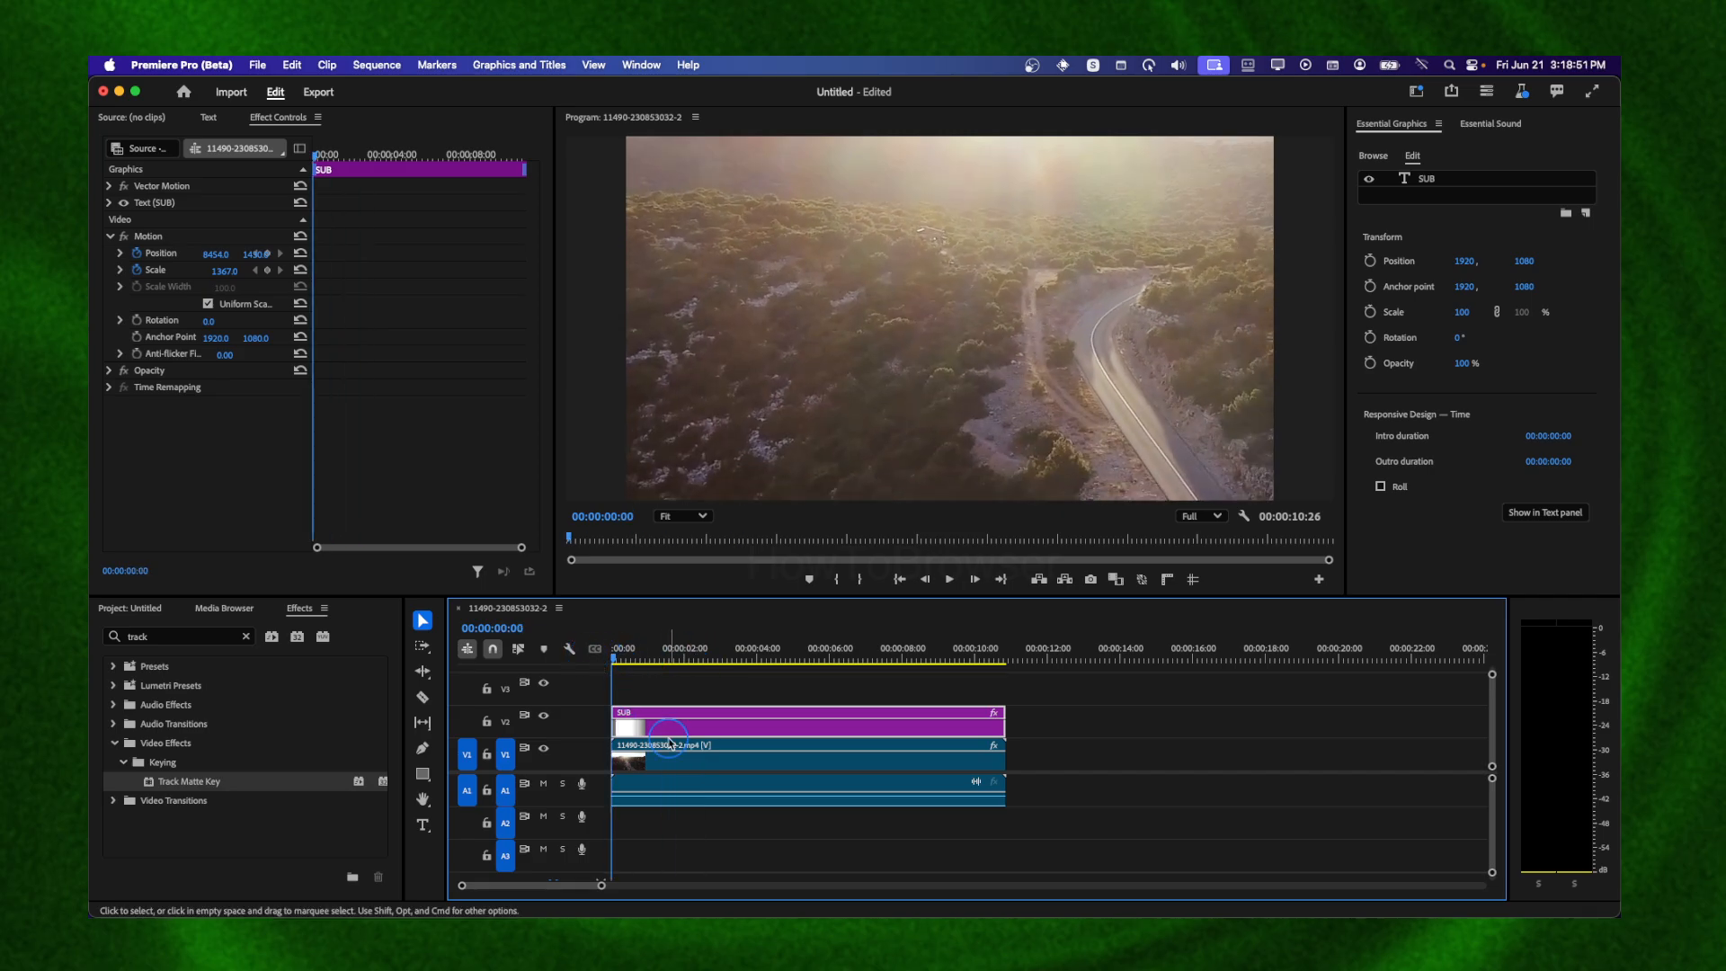
pyautogui.click(679, 743)
pyautogui.click(680, 729)
pyautogui.click(683, 759)
pyautogui.click(679, 728)
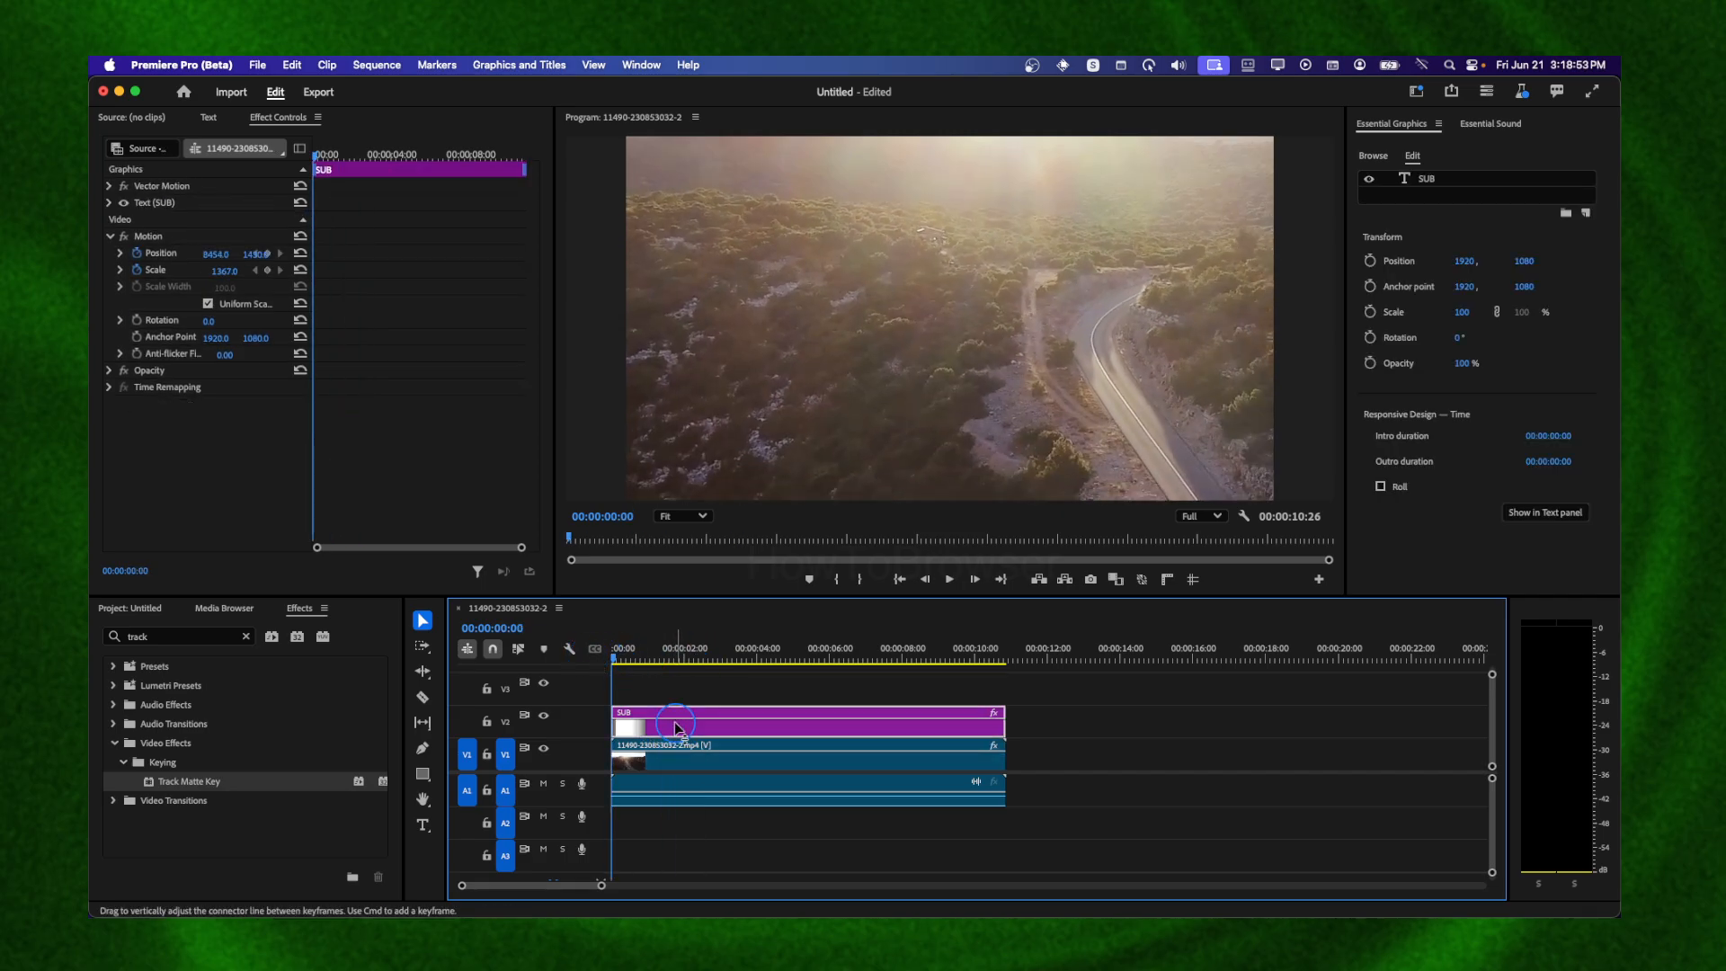
pyautogui.click(679, 756)
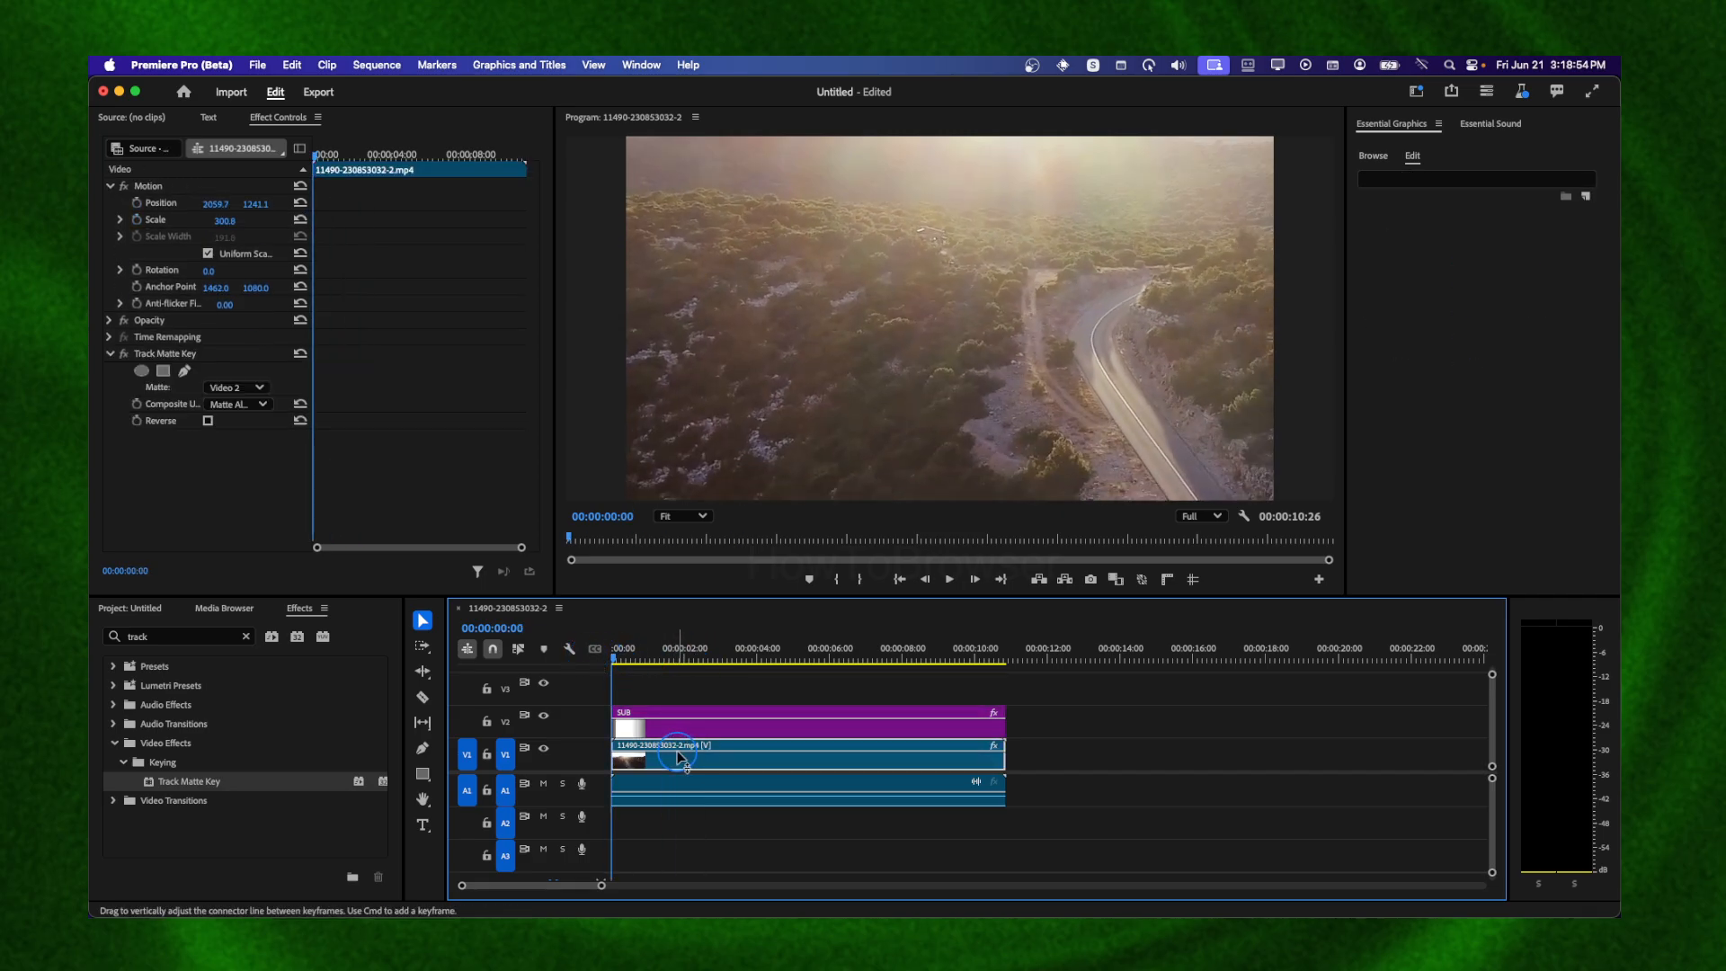
pyautogui.click(236, 388)
pyautogui.click(236, 438)
pyautogui.click(236, 388)
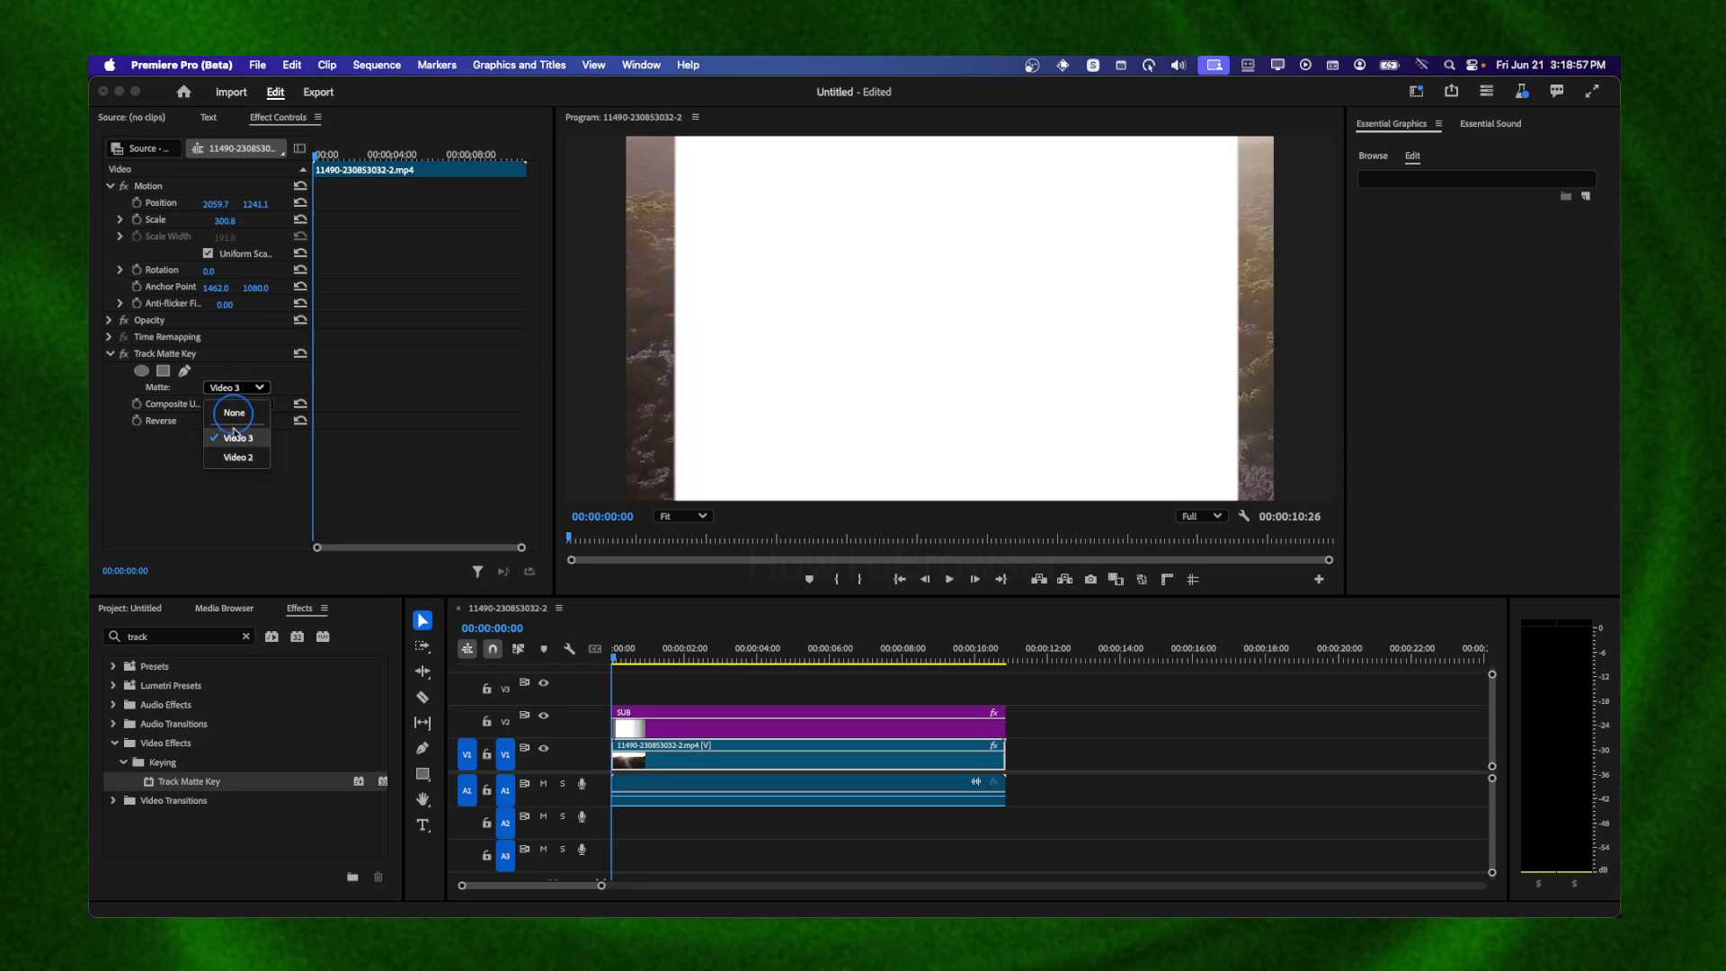
pyautogui.click(237, 457)
# Reset the SUB graphic's position and scale and turn off their animation, deleting all keyframes
pyautogui.click(662, 713)
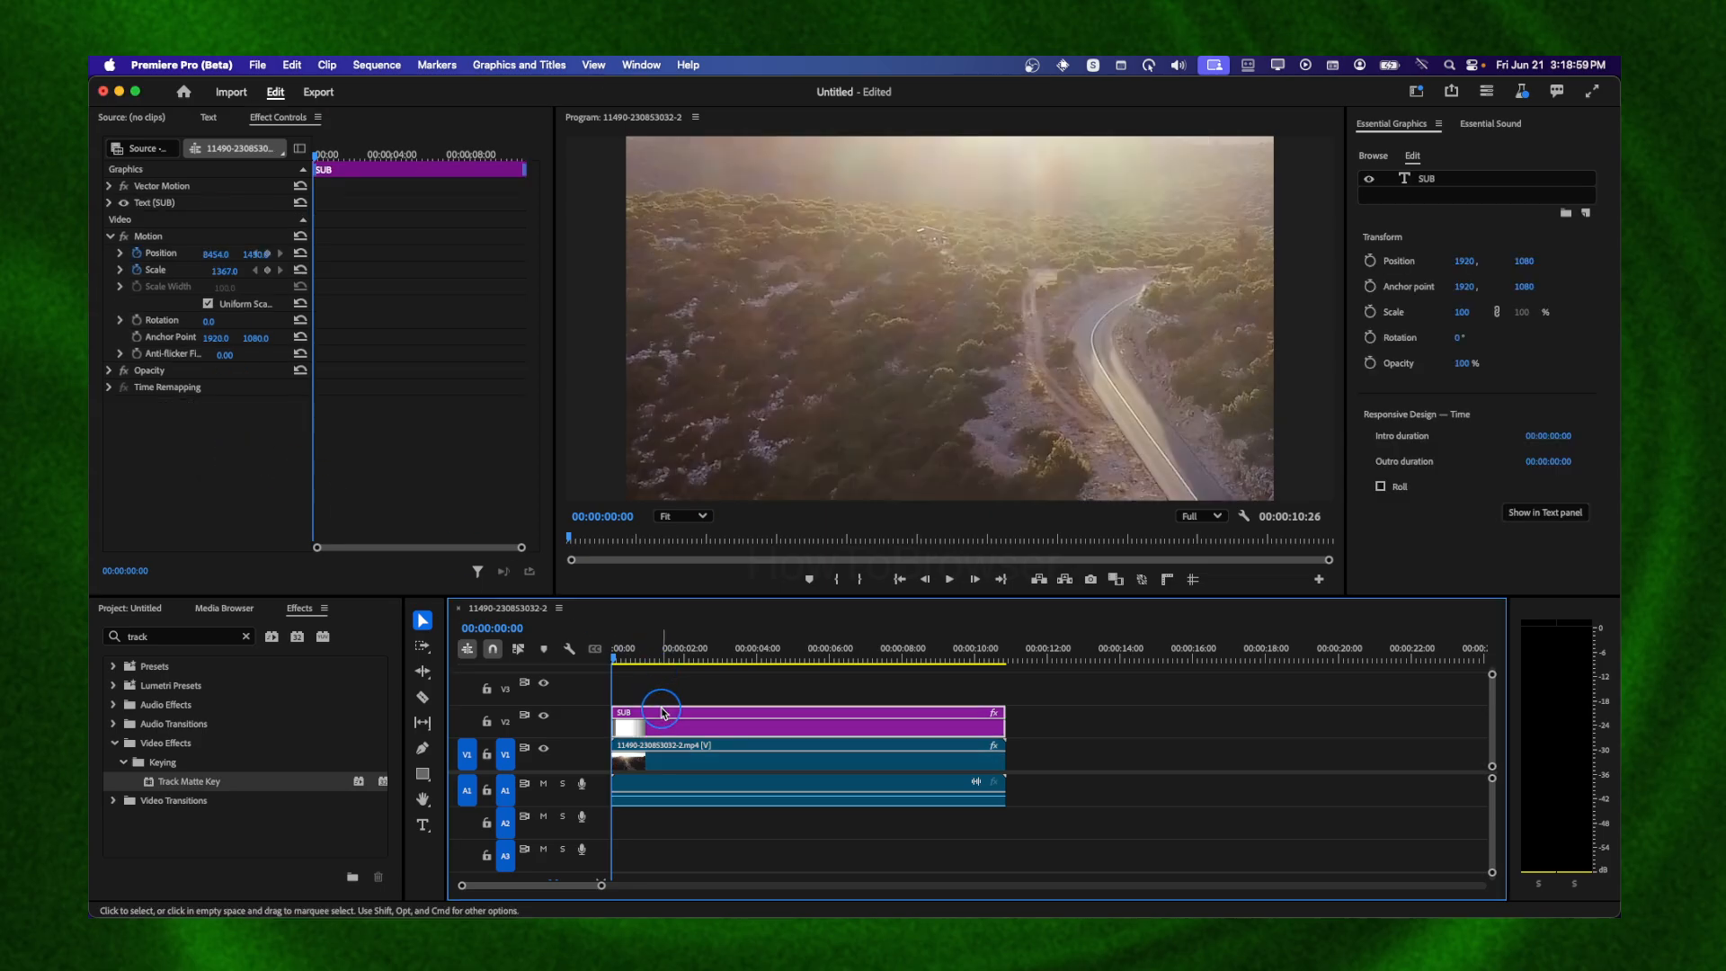
pyautogui.moveTo(636, 663); pyautogui.dragTo(541, 726)
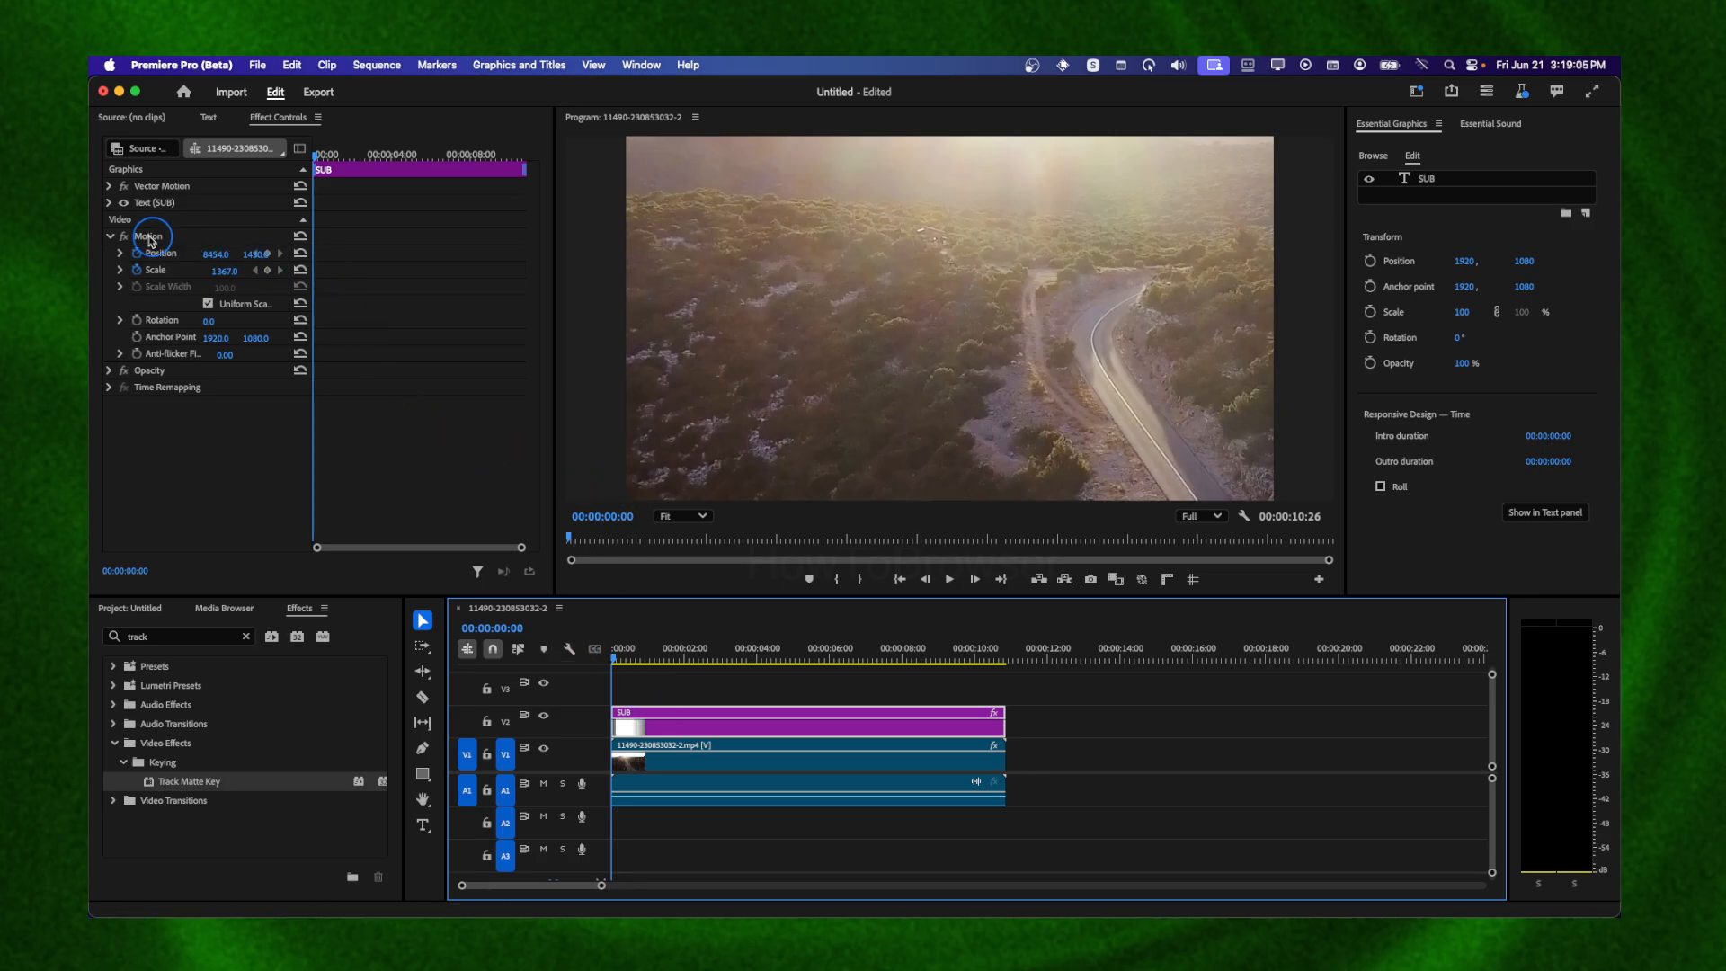
pyautogui.click(302, 270)
pyautogui.click(301, 253)
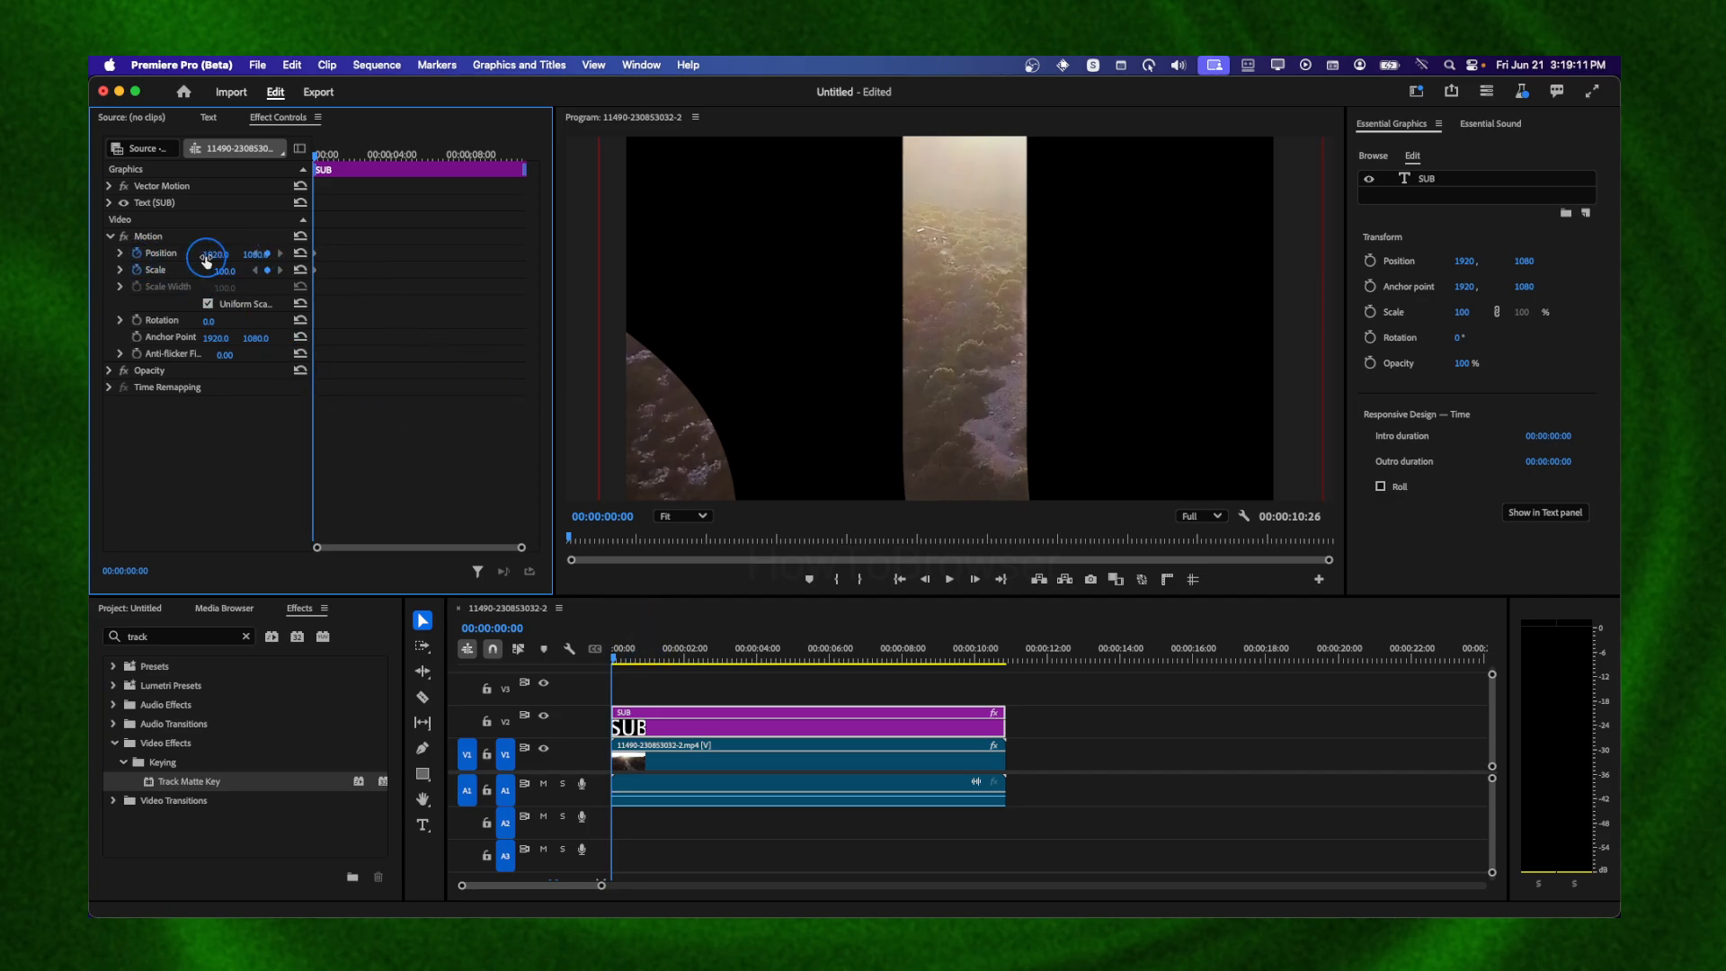
pyautogui.click(137, 254)
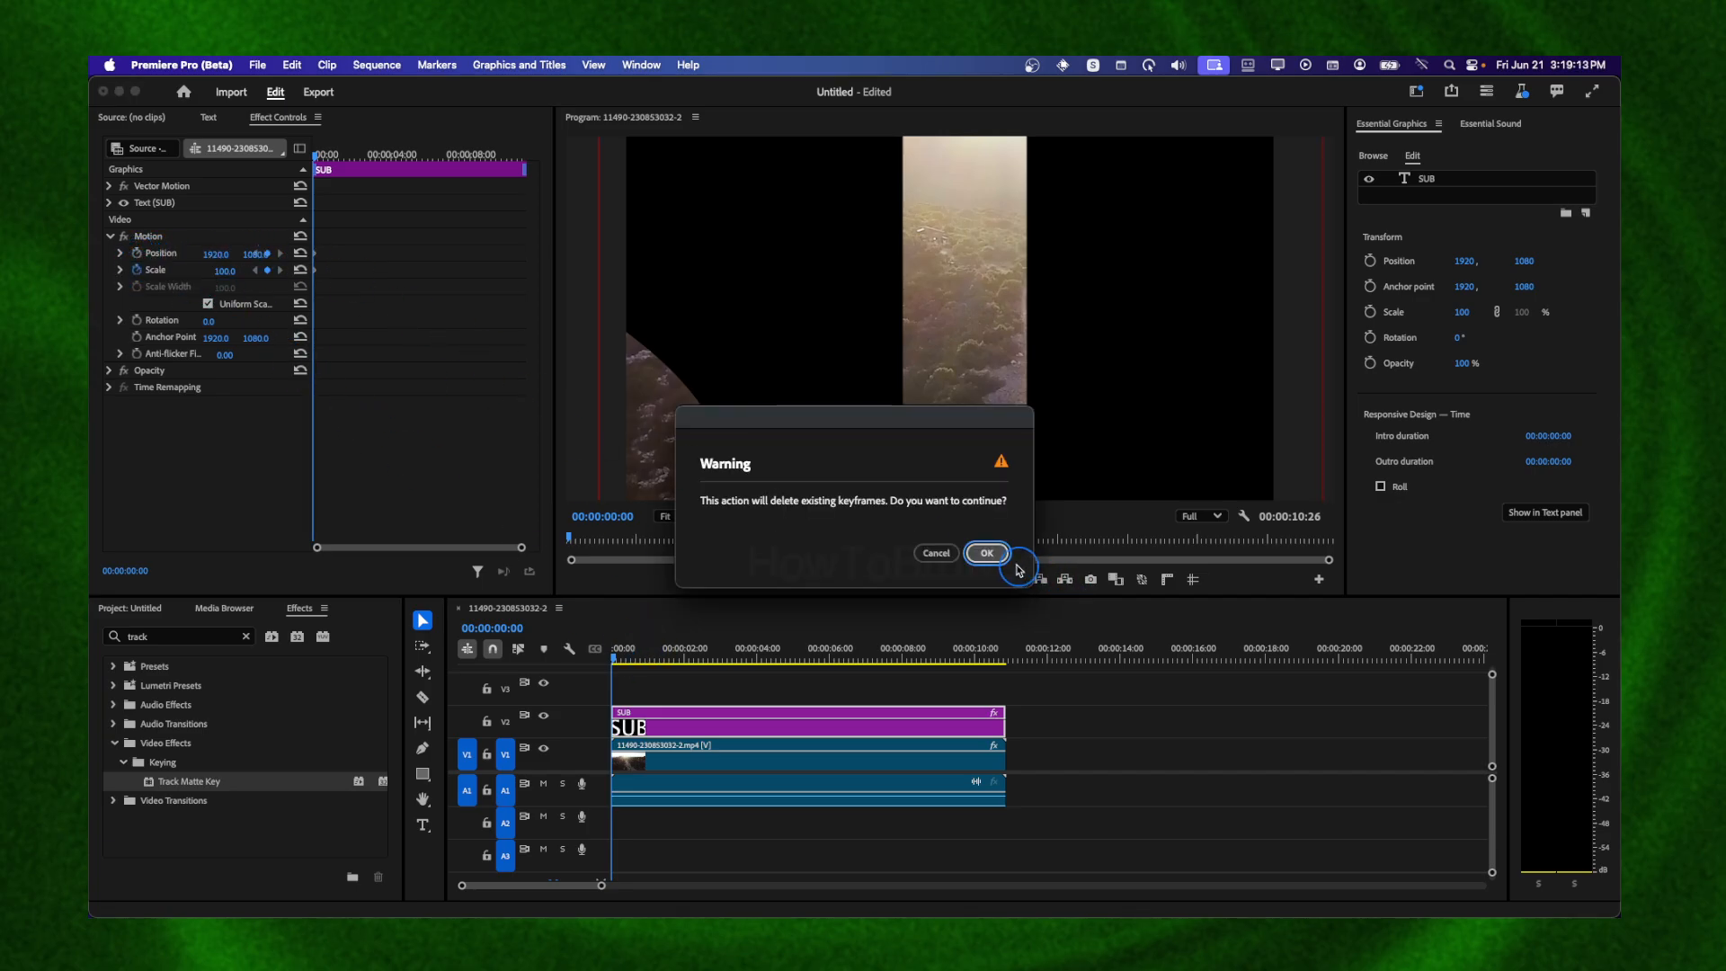
pyautogui.click(986, 551)
pyautogui.click(137, 269)
pyautogui.click(986, 554)
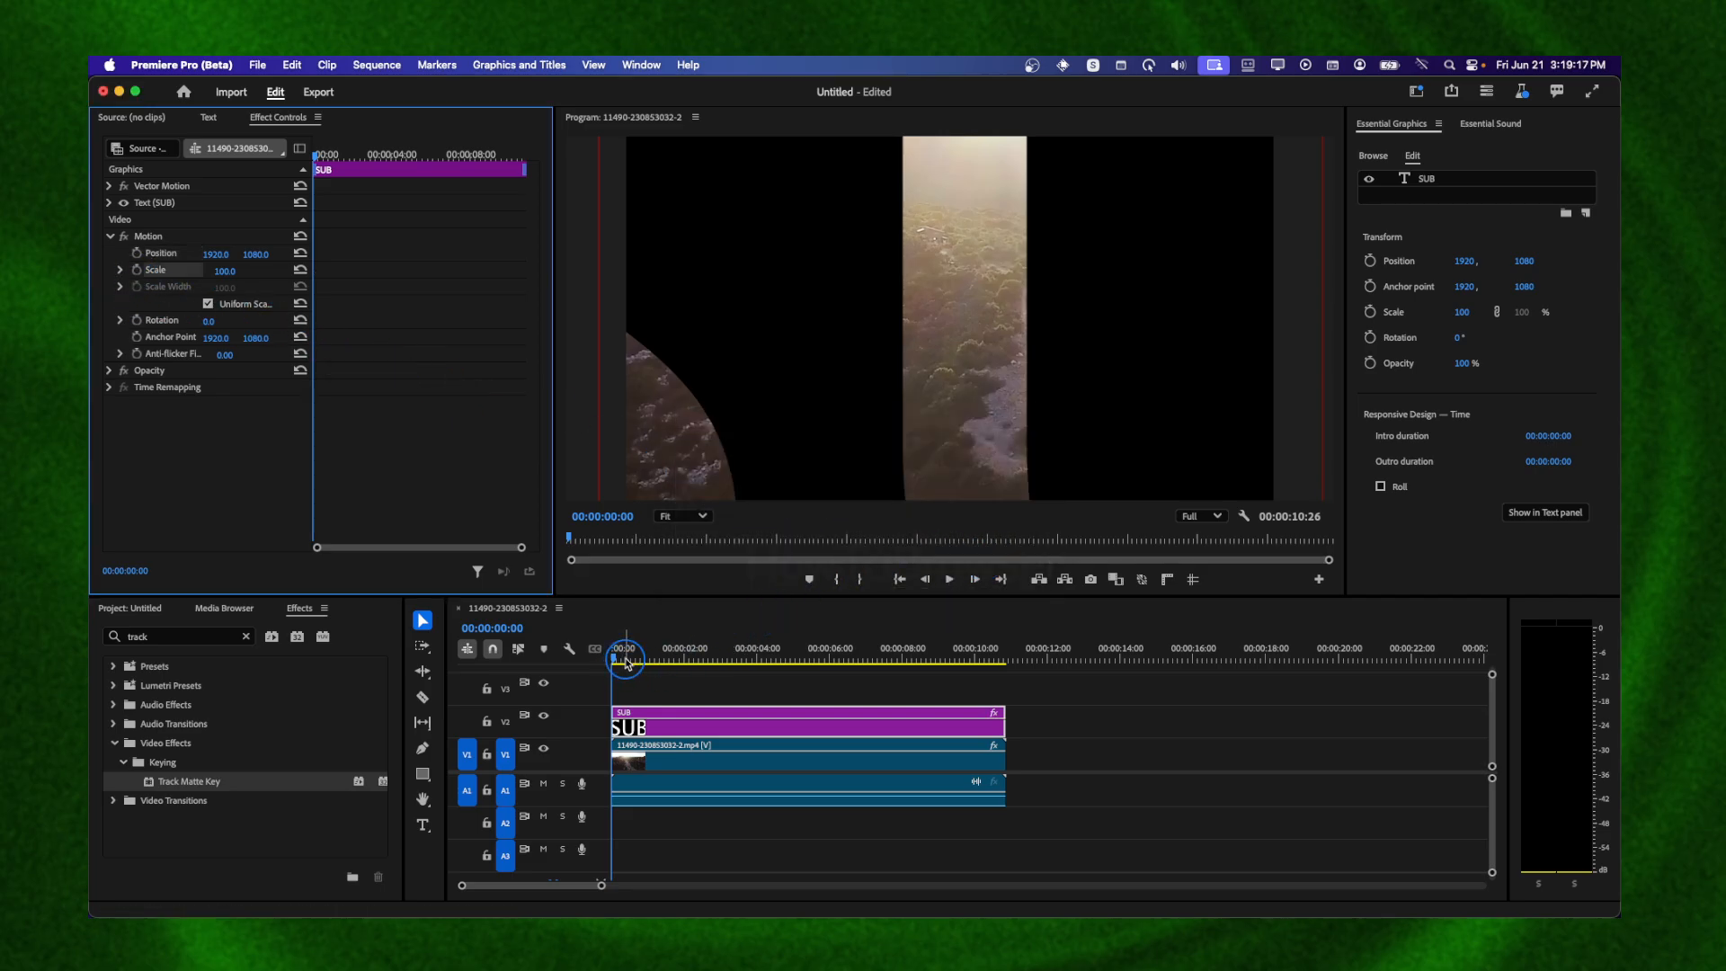
# Set the SUB graphic's scale to 25 and move it in the monitor to about 1404, 1056
pyautogui.click(404, 410)
pyautogui.moveTo(210, 270); pyautogui.dragTo(222, 271)
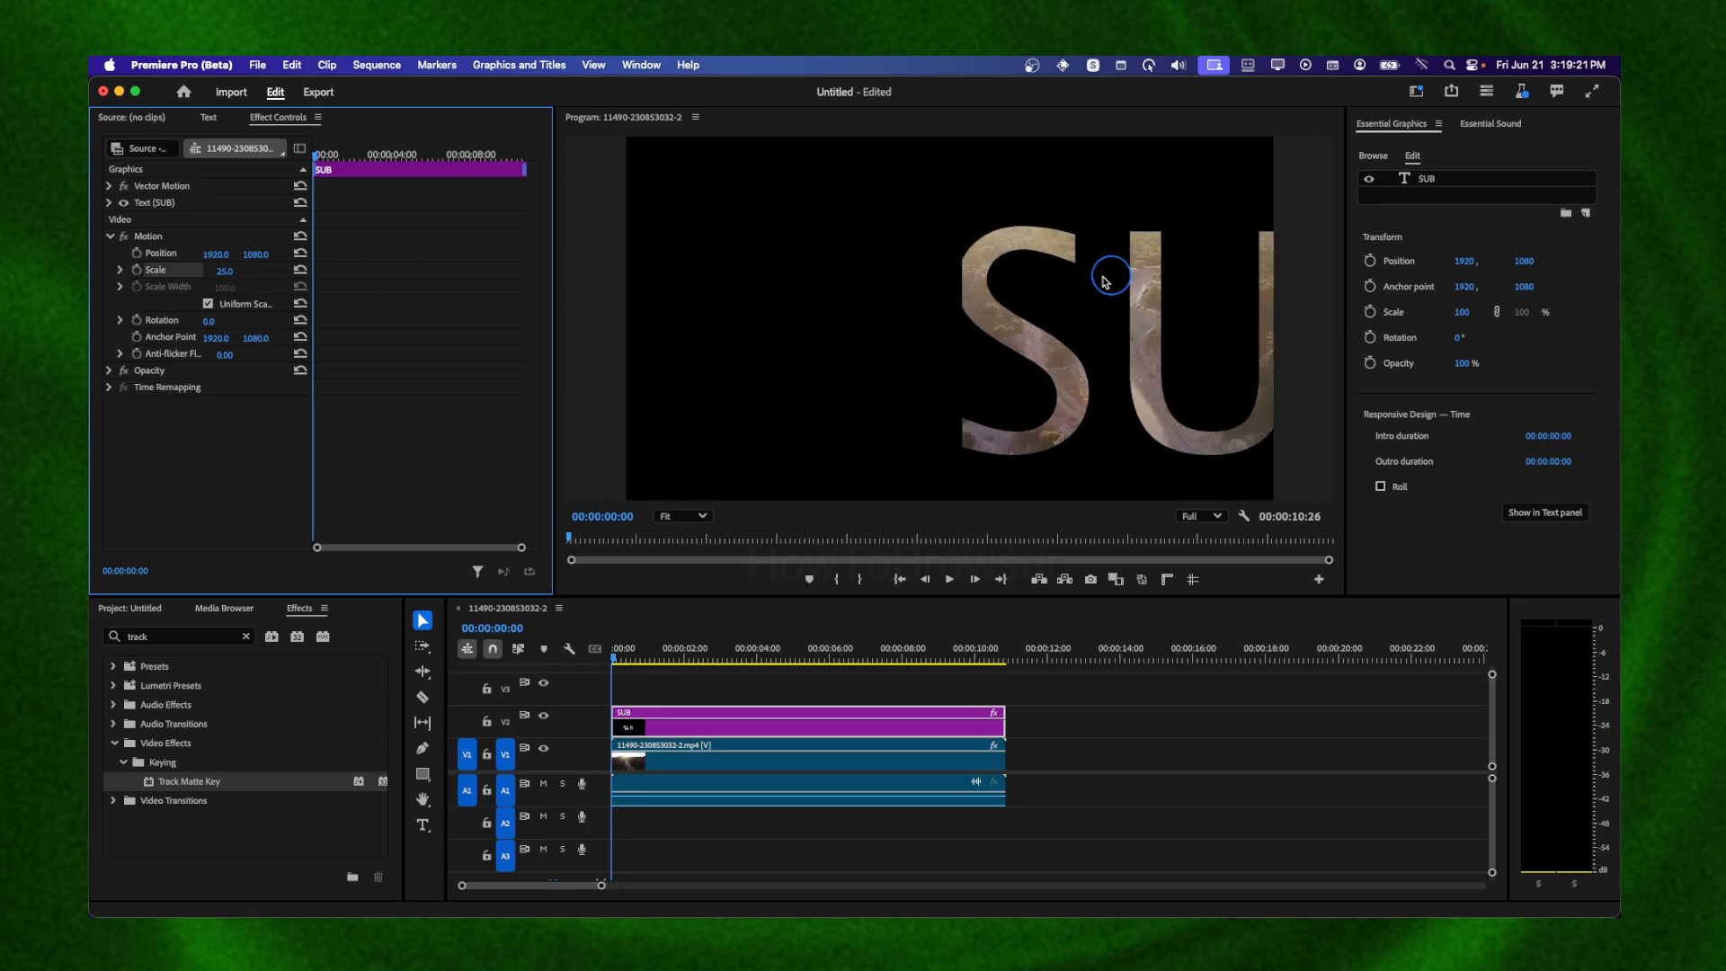
pyautogui.click(148, 235)
pyautogui.moveTo(946, 328); pyautogui.dragTo(883, 331)
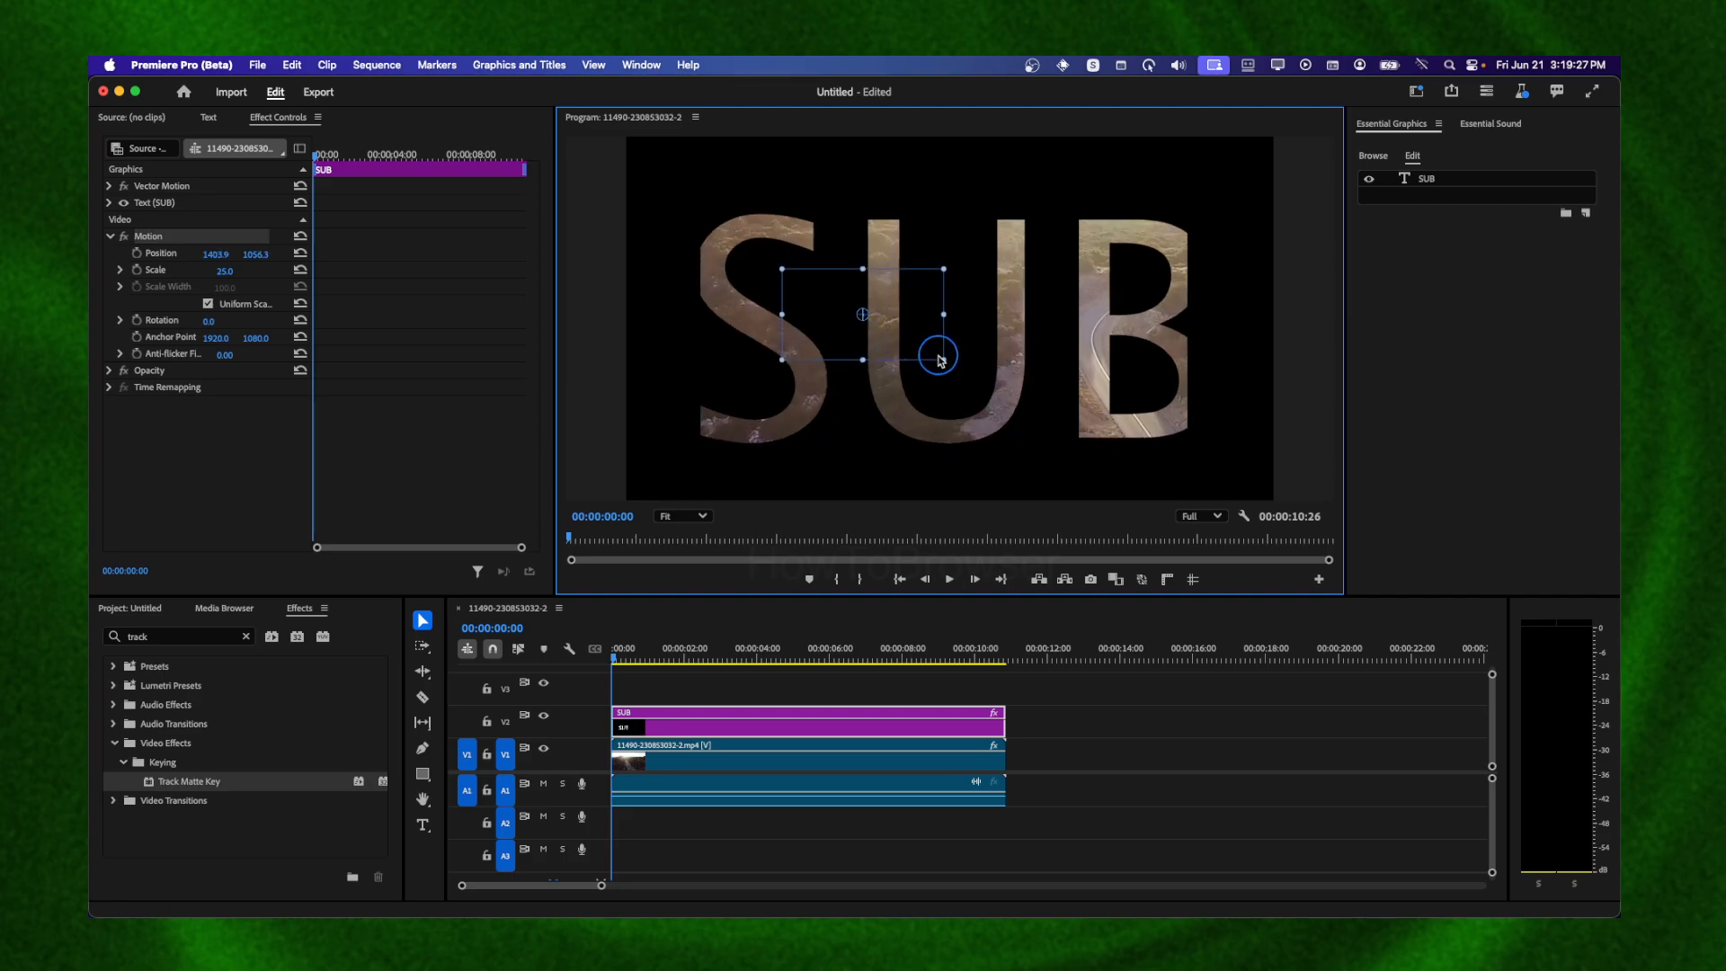
pyautogui.moveTo(967, 368)
pyautogui.mouseDown()
pyautogui.moveTo(1002, 382)
pyautogui.moveTo(975, 373)
pyautogui.moveTo(978, 352)
pyautogui.mouseUp()
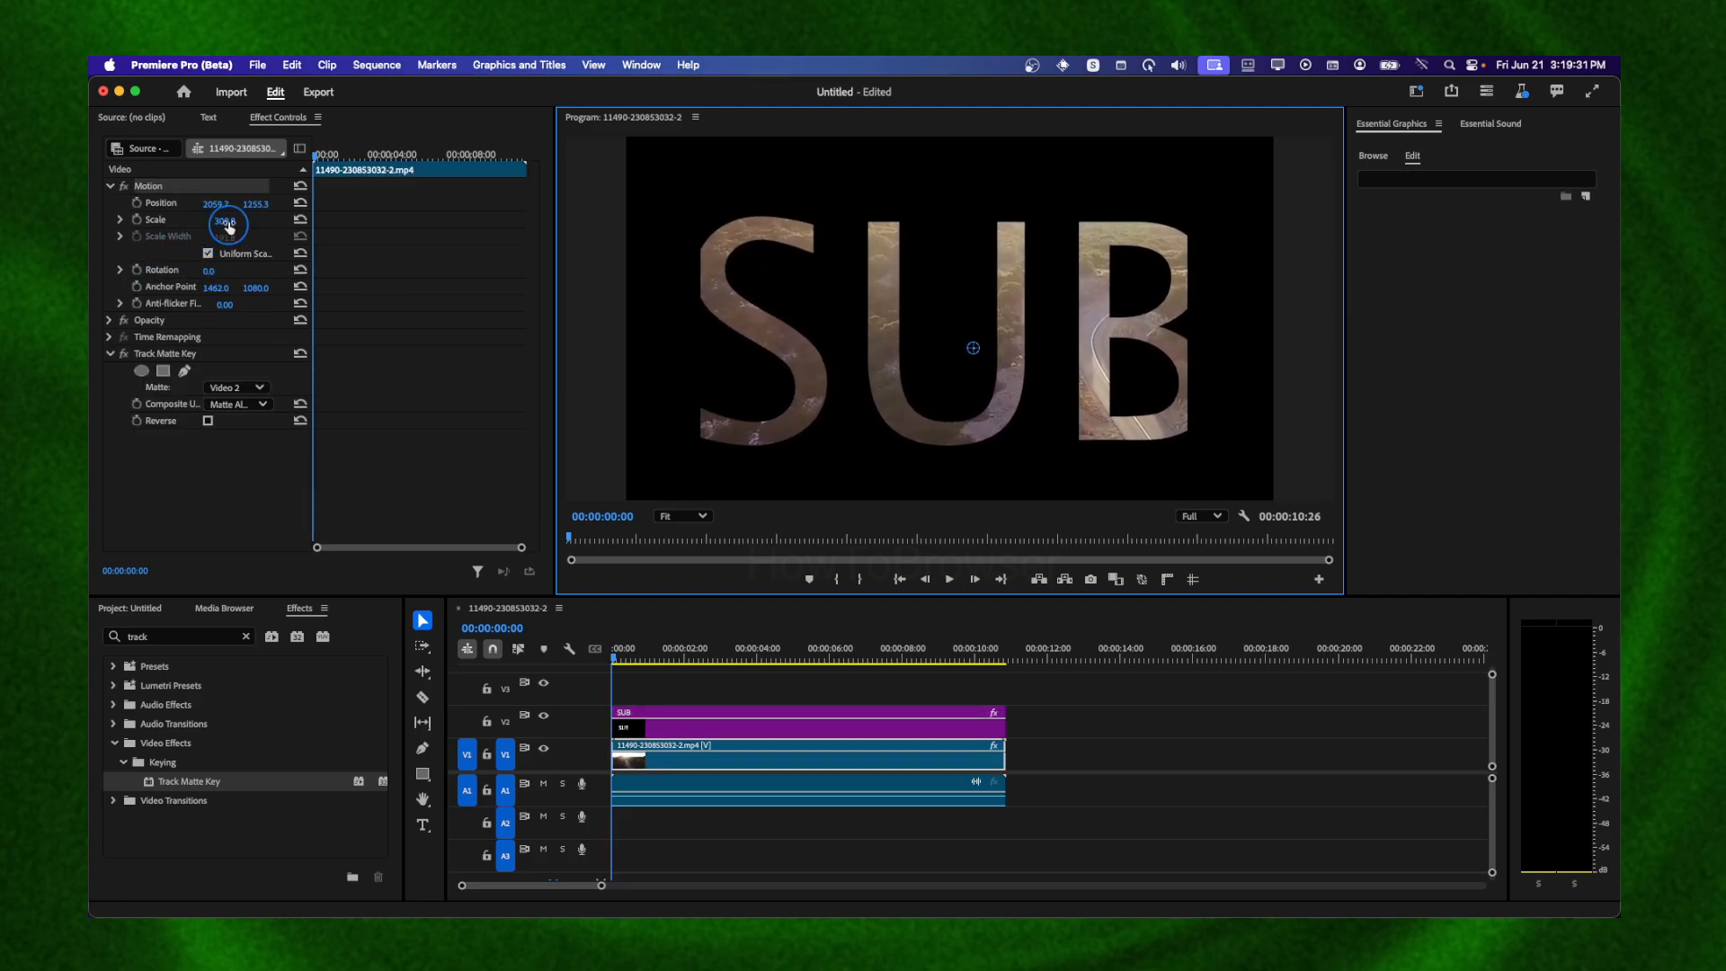
# Set the background video's scale to 512.8
pyautogui.moveTo(229, 227); pyautogui.dragTo(233, 221)
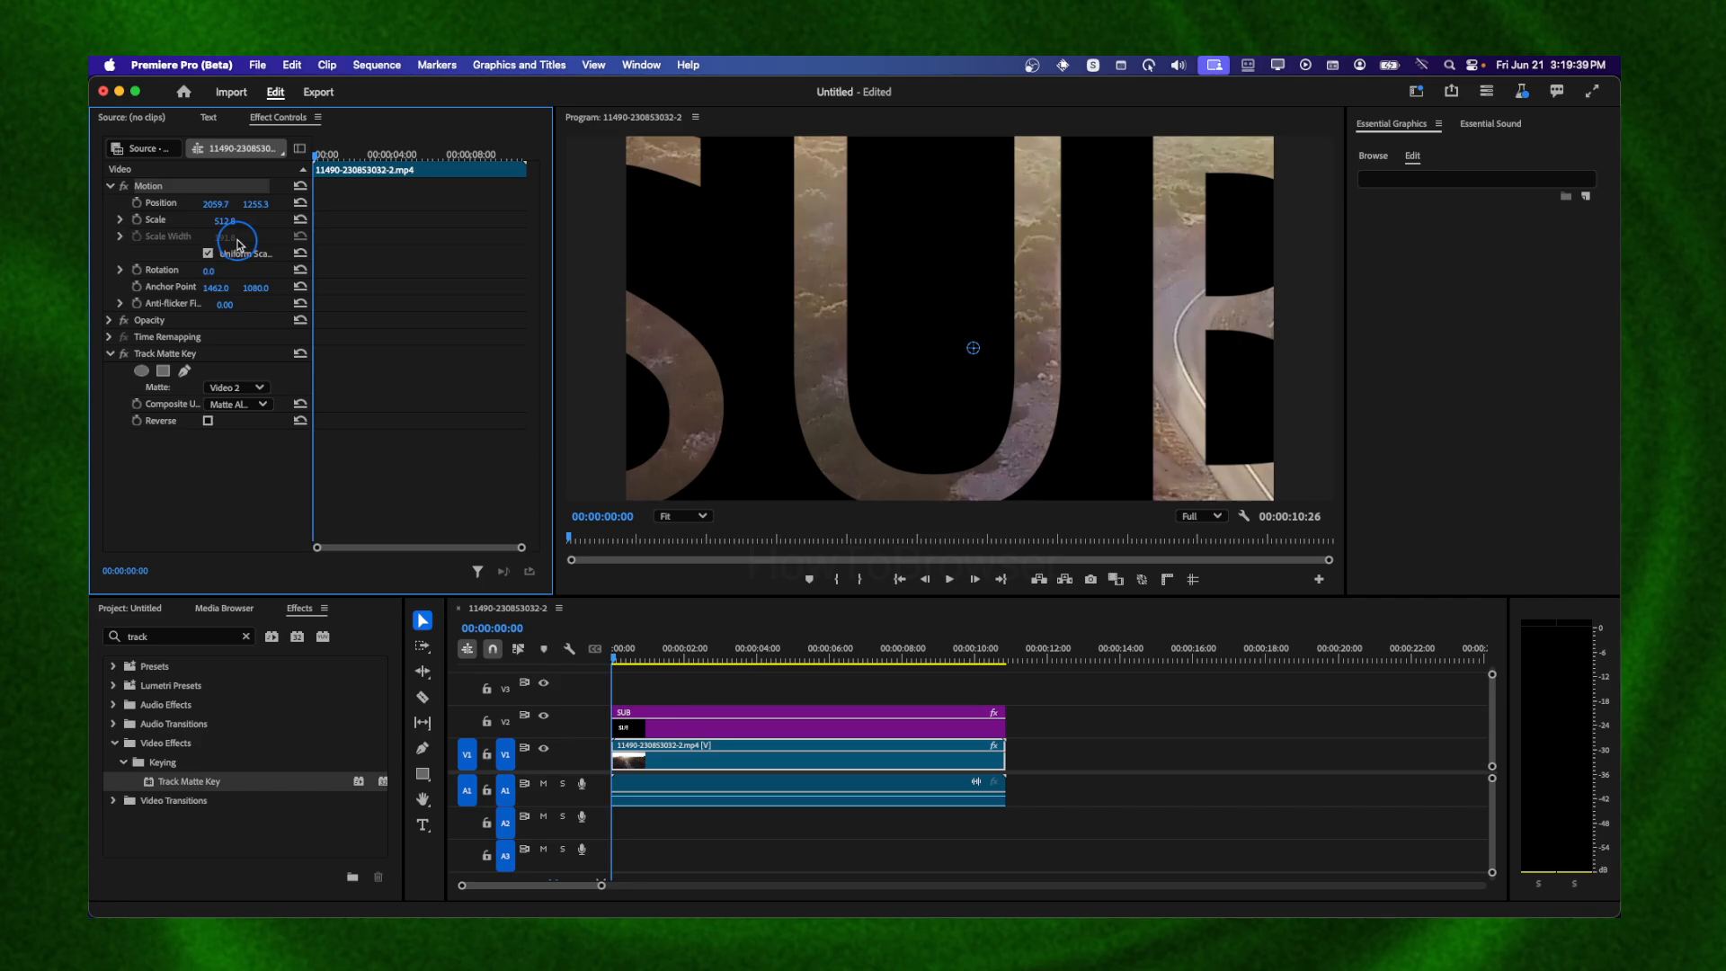
# Create a new white color matte in the project named WHITE
pyautogui.click(113, 612)
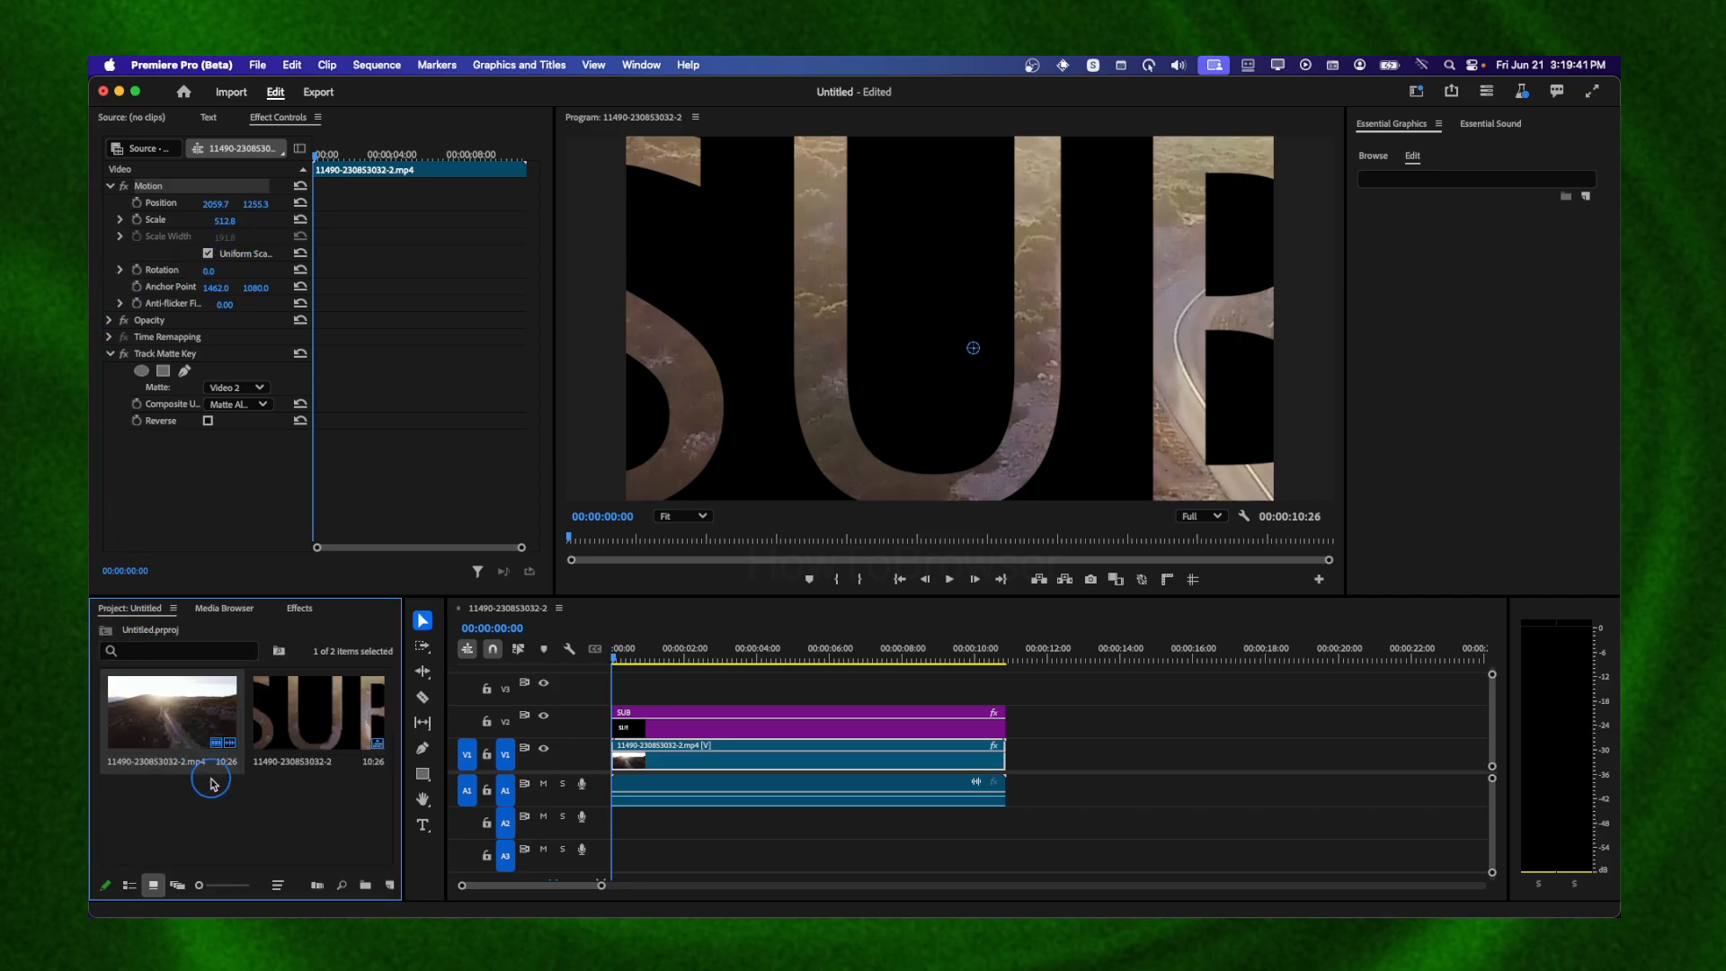
pyautogui.rightClick(224, 801)
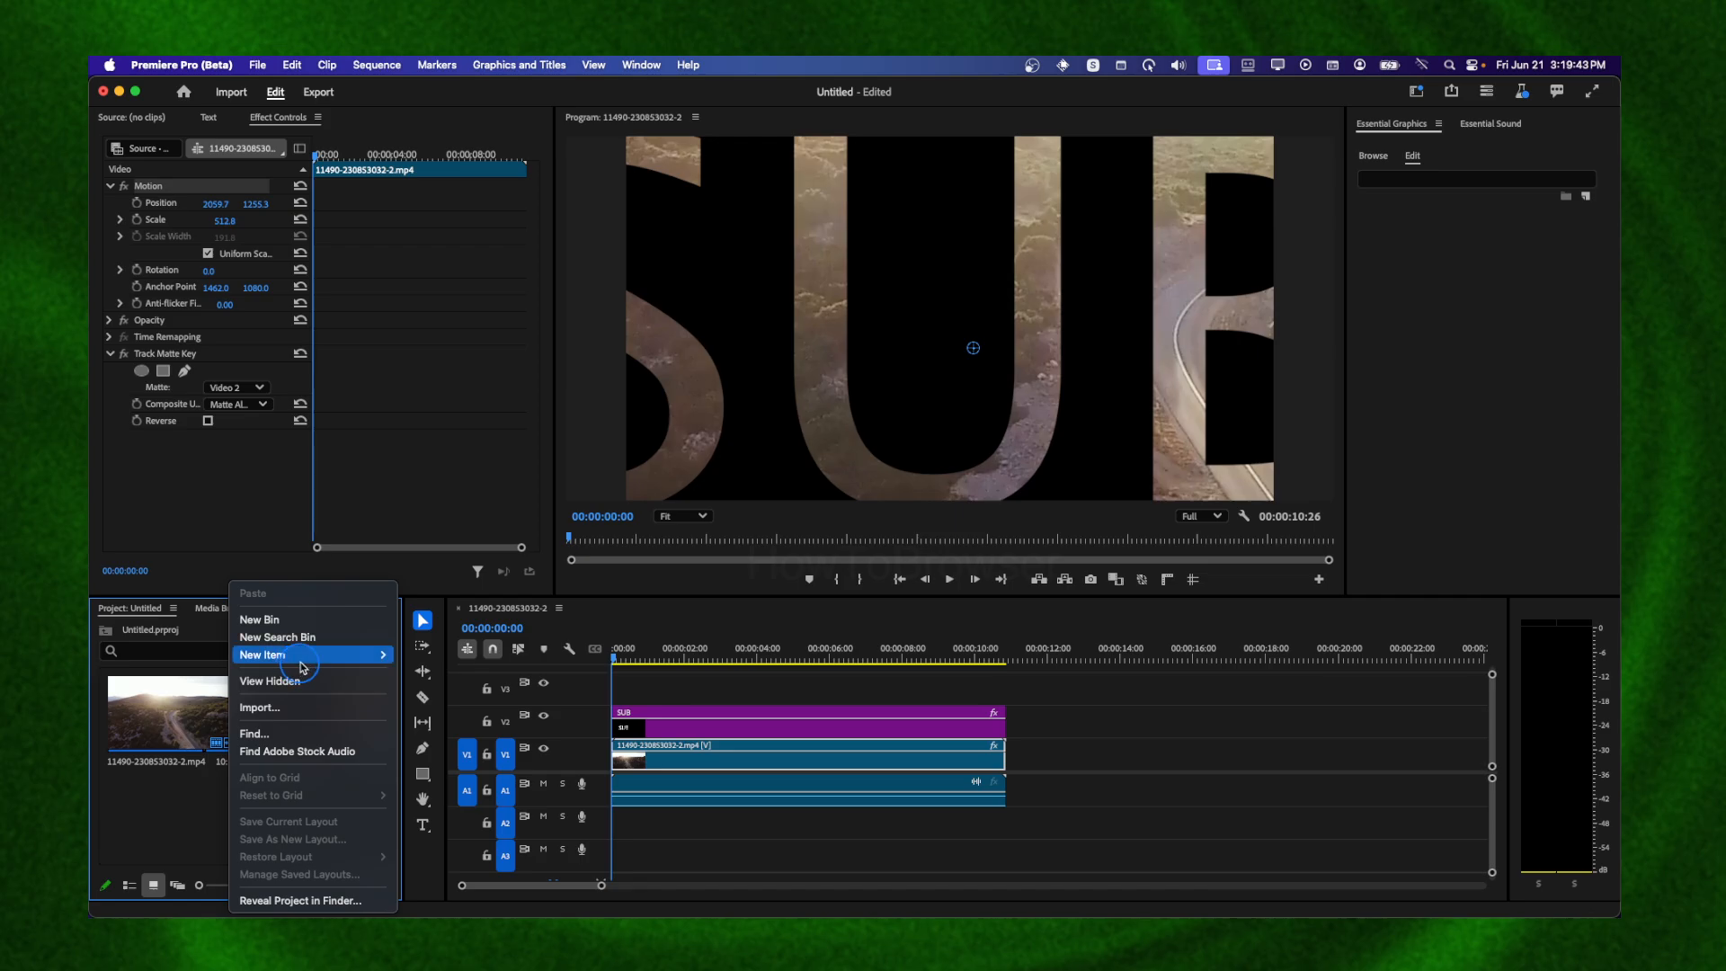
pyautogui.moveTo(303, 665)
pyautogui.click(447, 780)
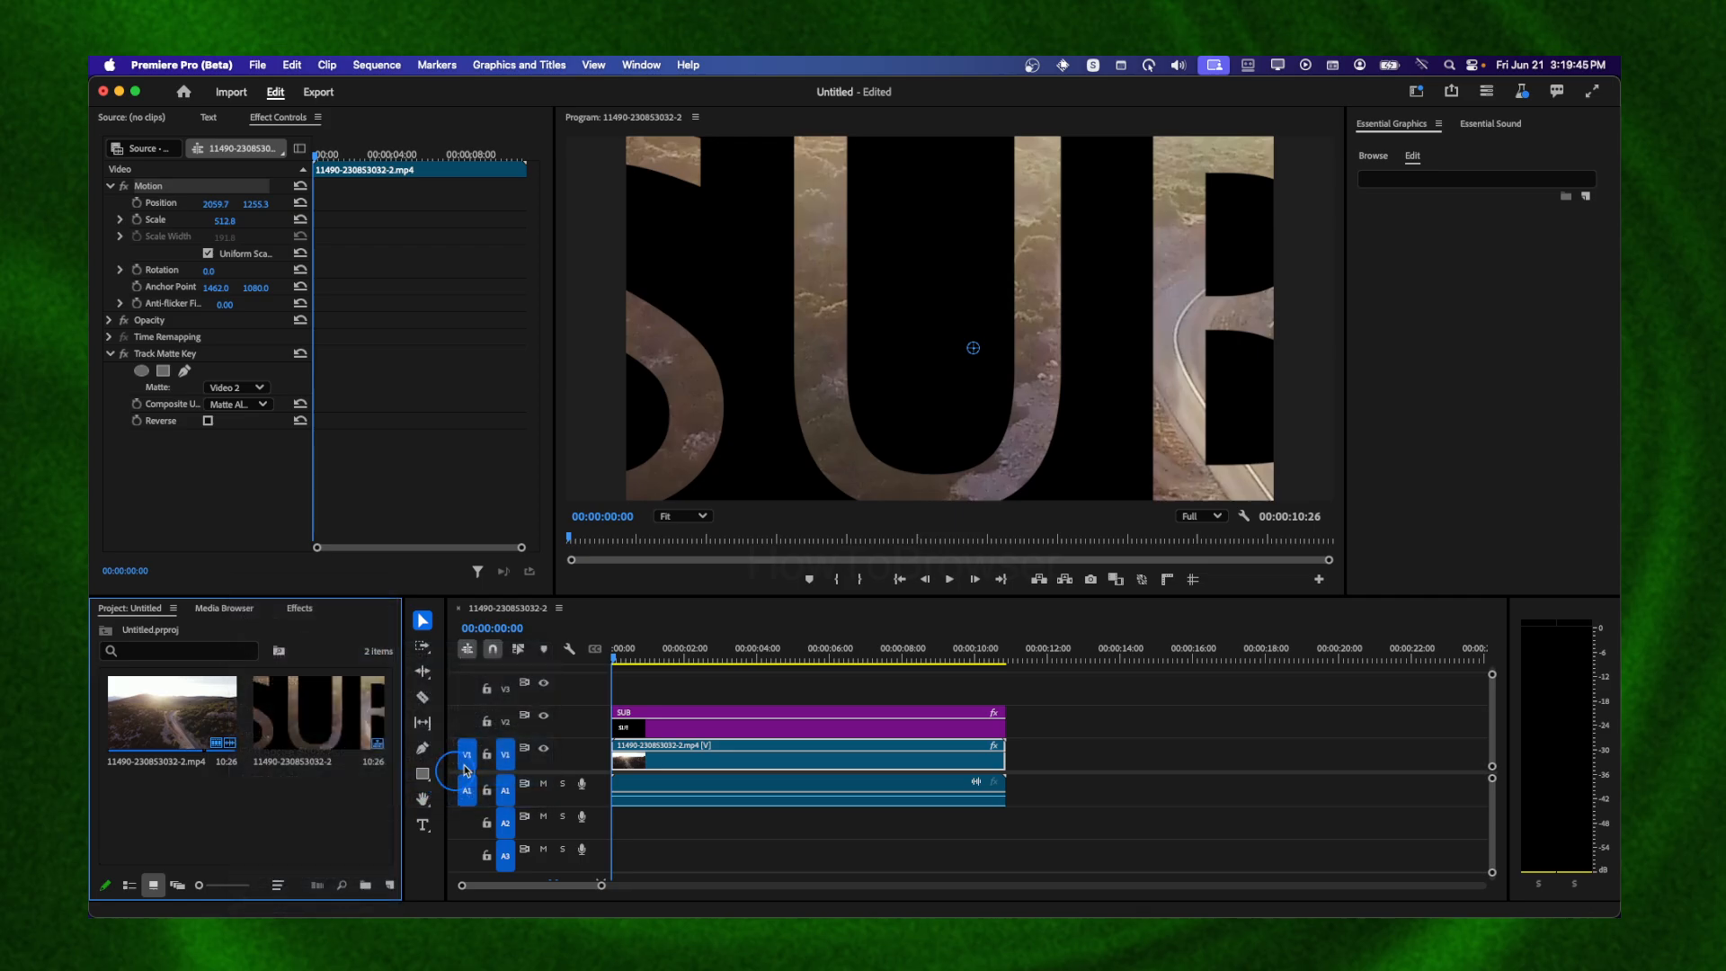
pyautogui.click(934, 591)
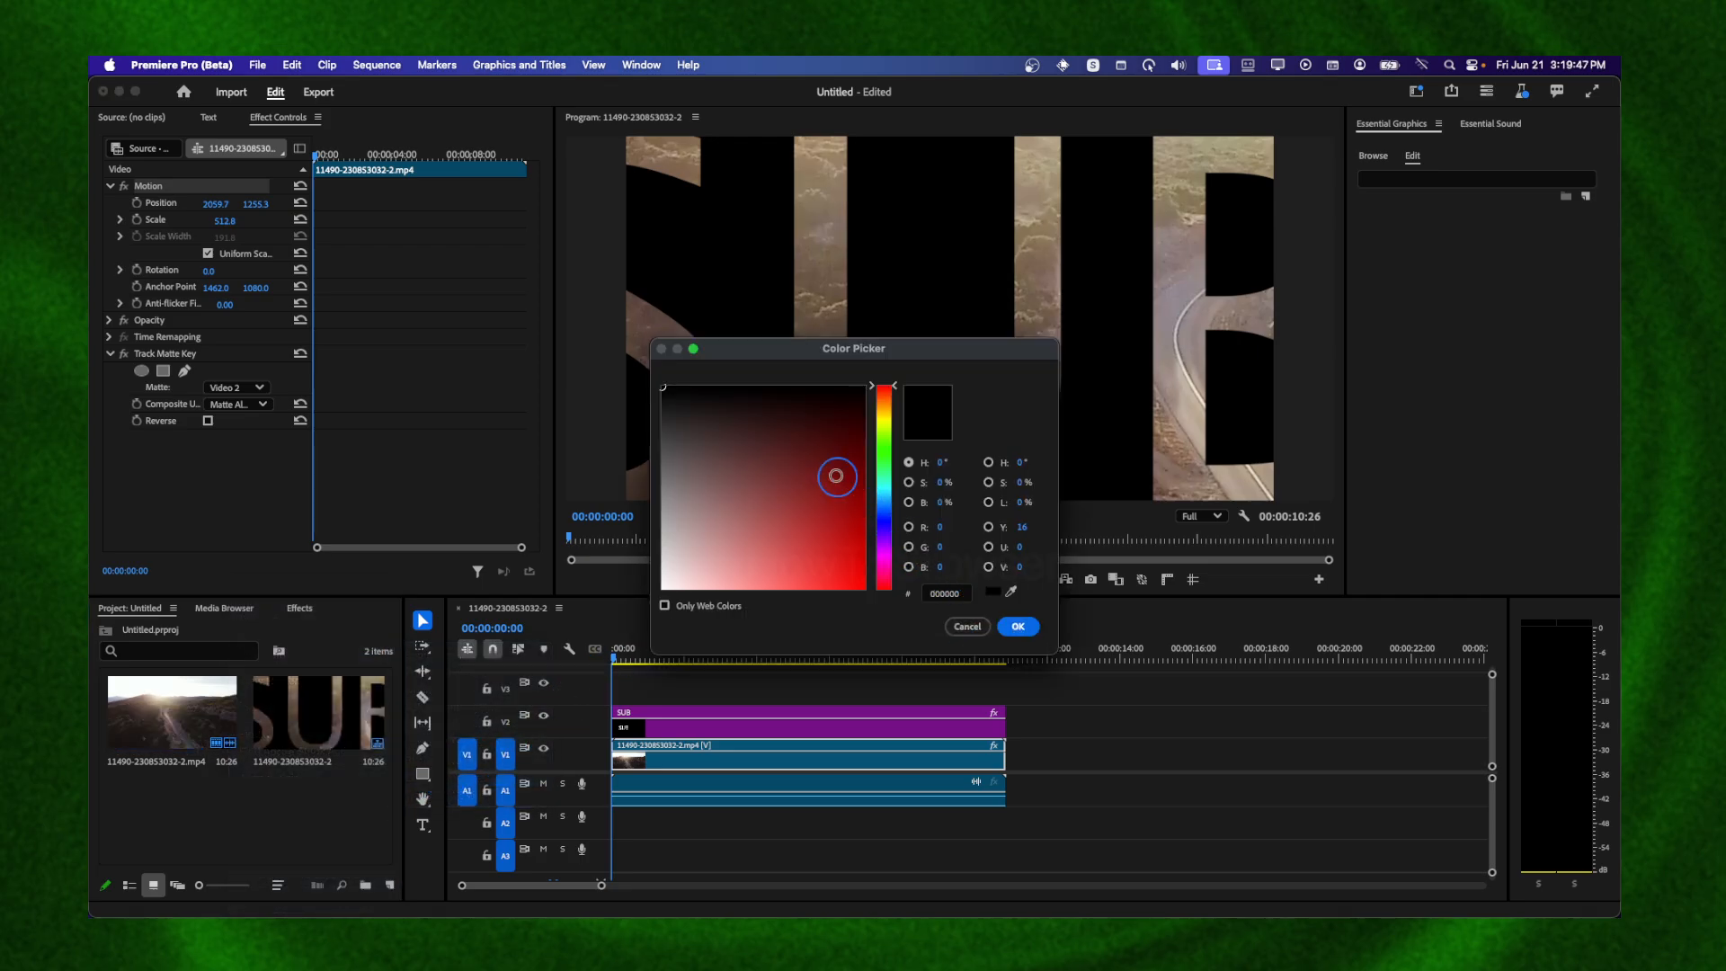
pyautogui.moveTo(837, 477); pyautogui.dragTo(607, 593)
pyautogui.click(1008, 620)
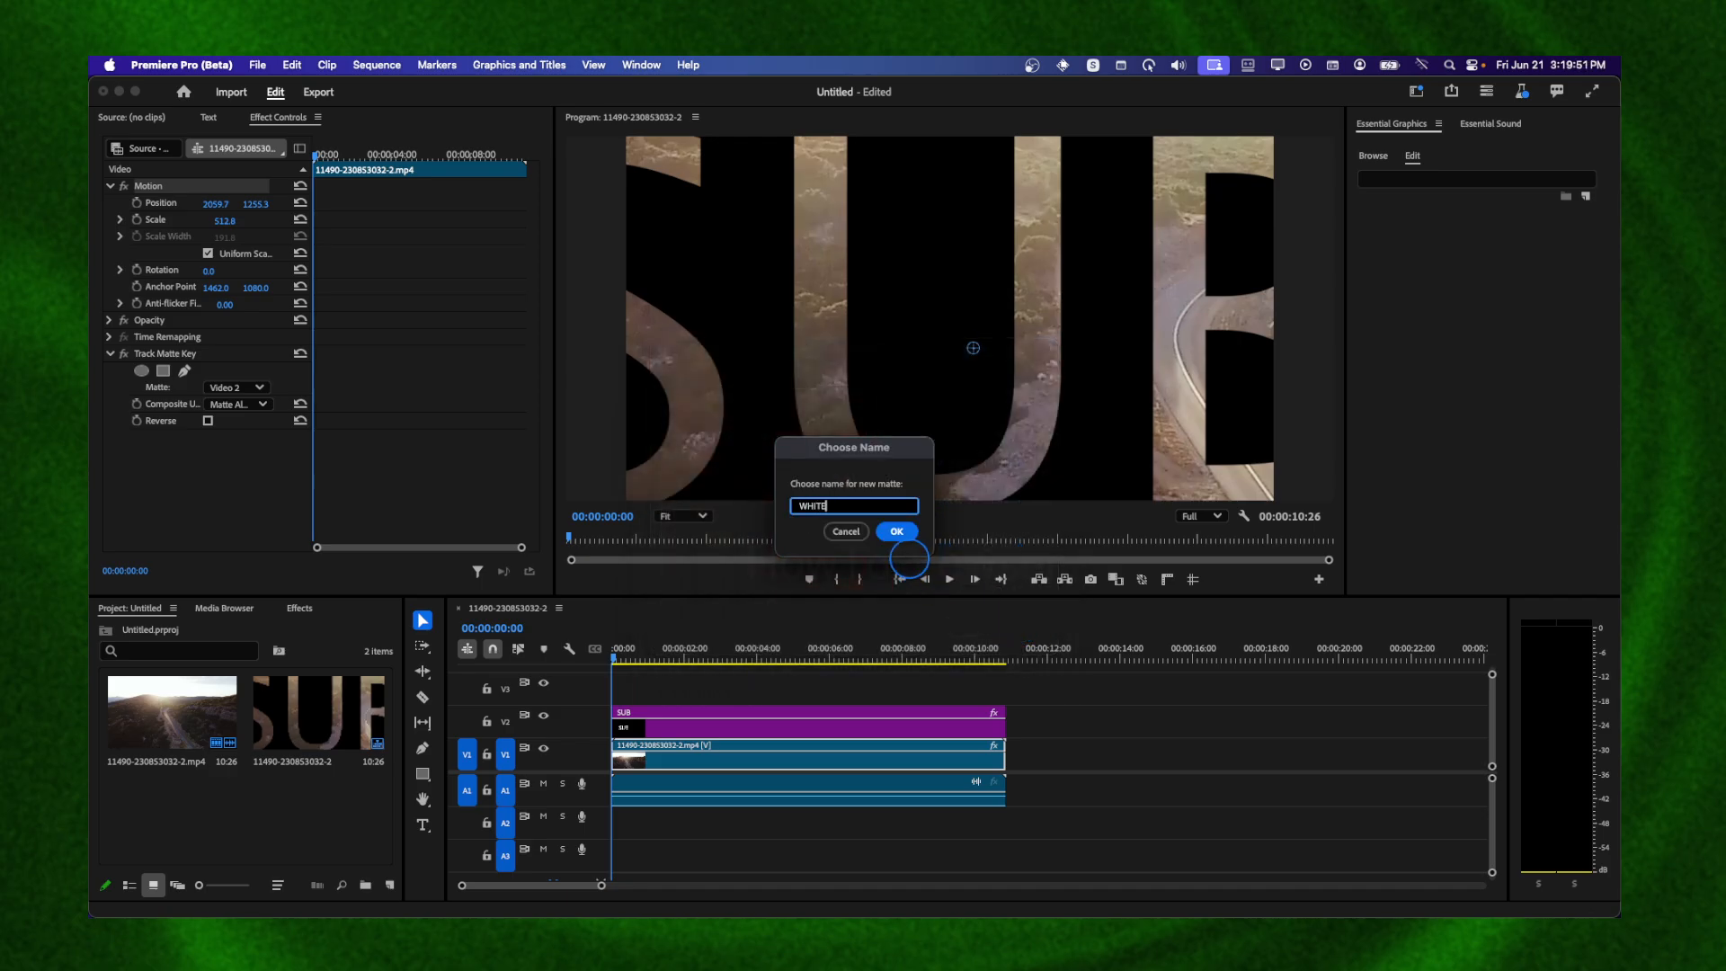
pyautogui.click(898, 537)
# Restack the timeline with SUB on V3, the drone video on V2 and the WHITE matte on V1, matching lengths
pyautogui.moveTo(231, 787); pyautogui.dragTo(1053, 754)
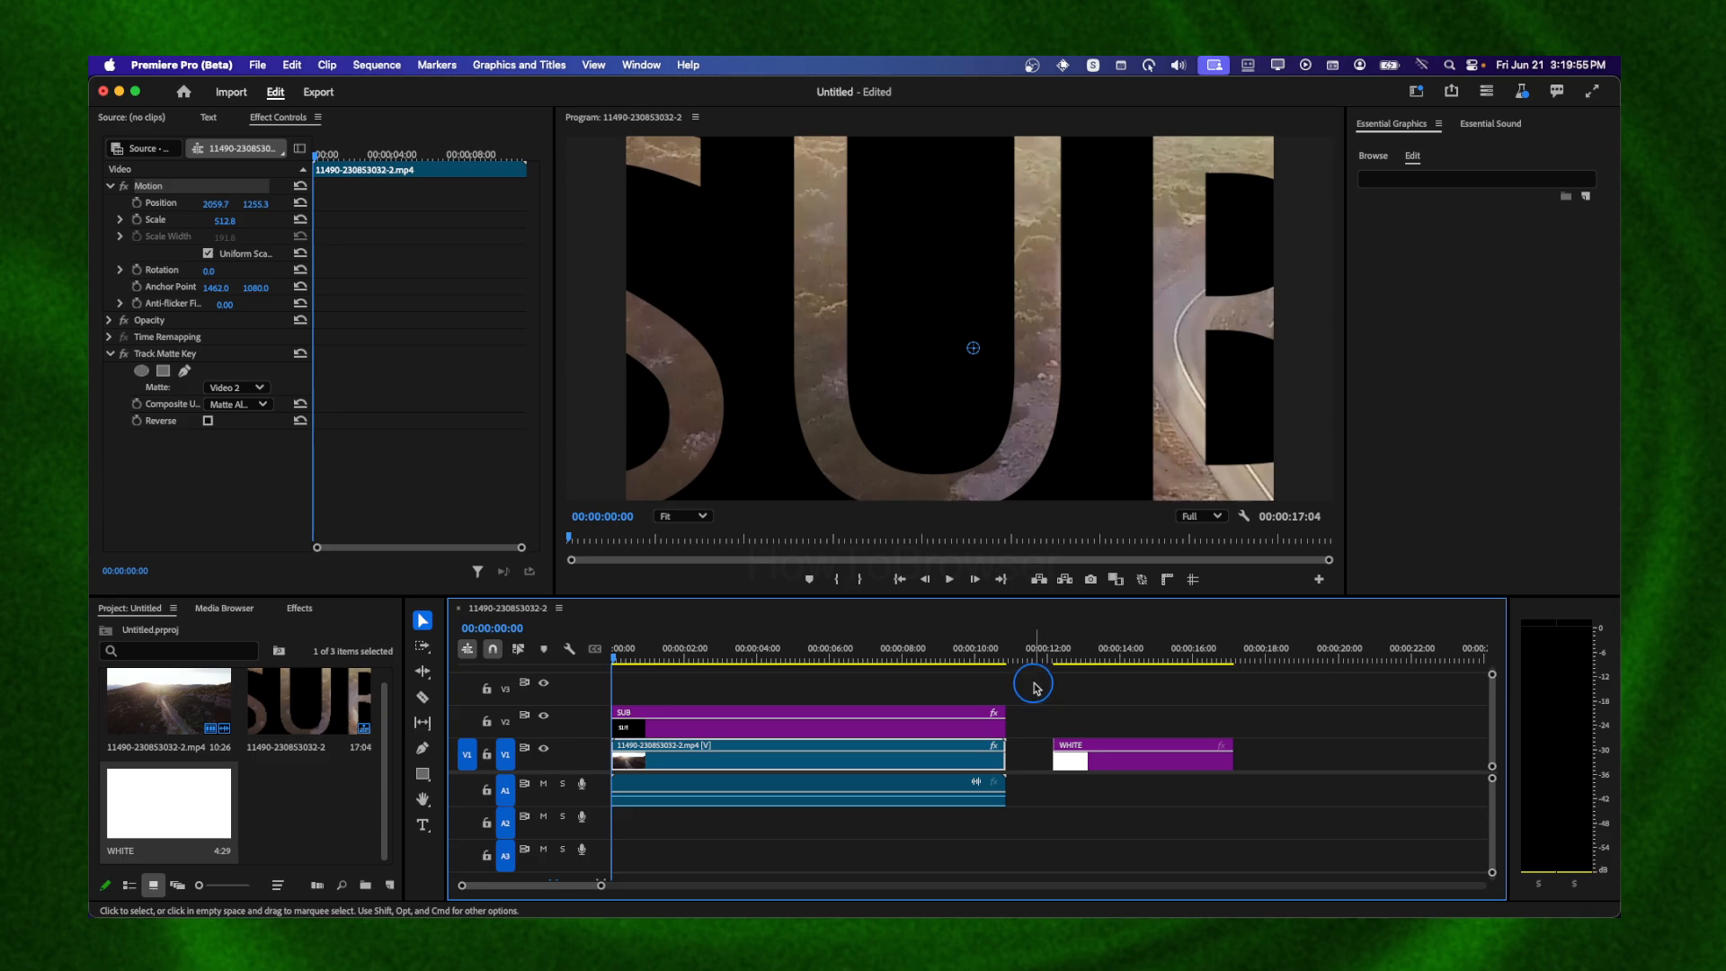
pyautogui.moveTo(1040, 687); pyautogui.dragTo(965, 757)
pyautogui.moveTo(965, 759); pyautogui.dragTo(960, 722)
pyautogui.moveTo(1055, 758); pyautogui.dragTo(1006, 755)
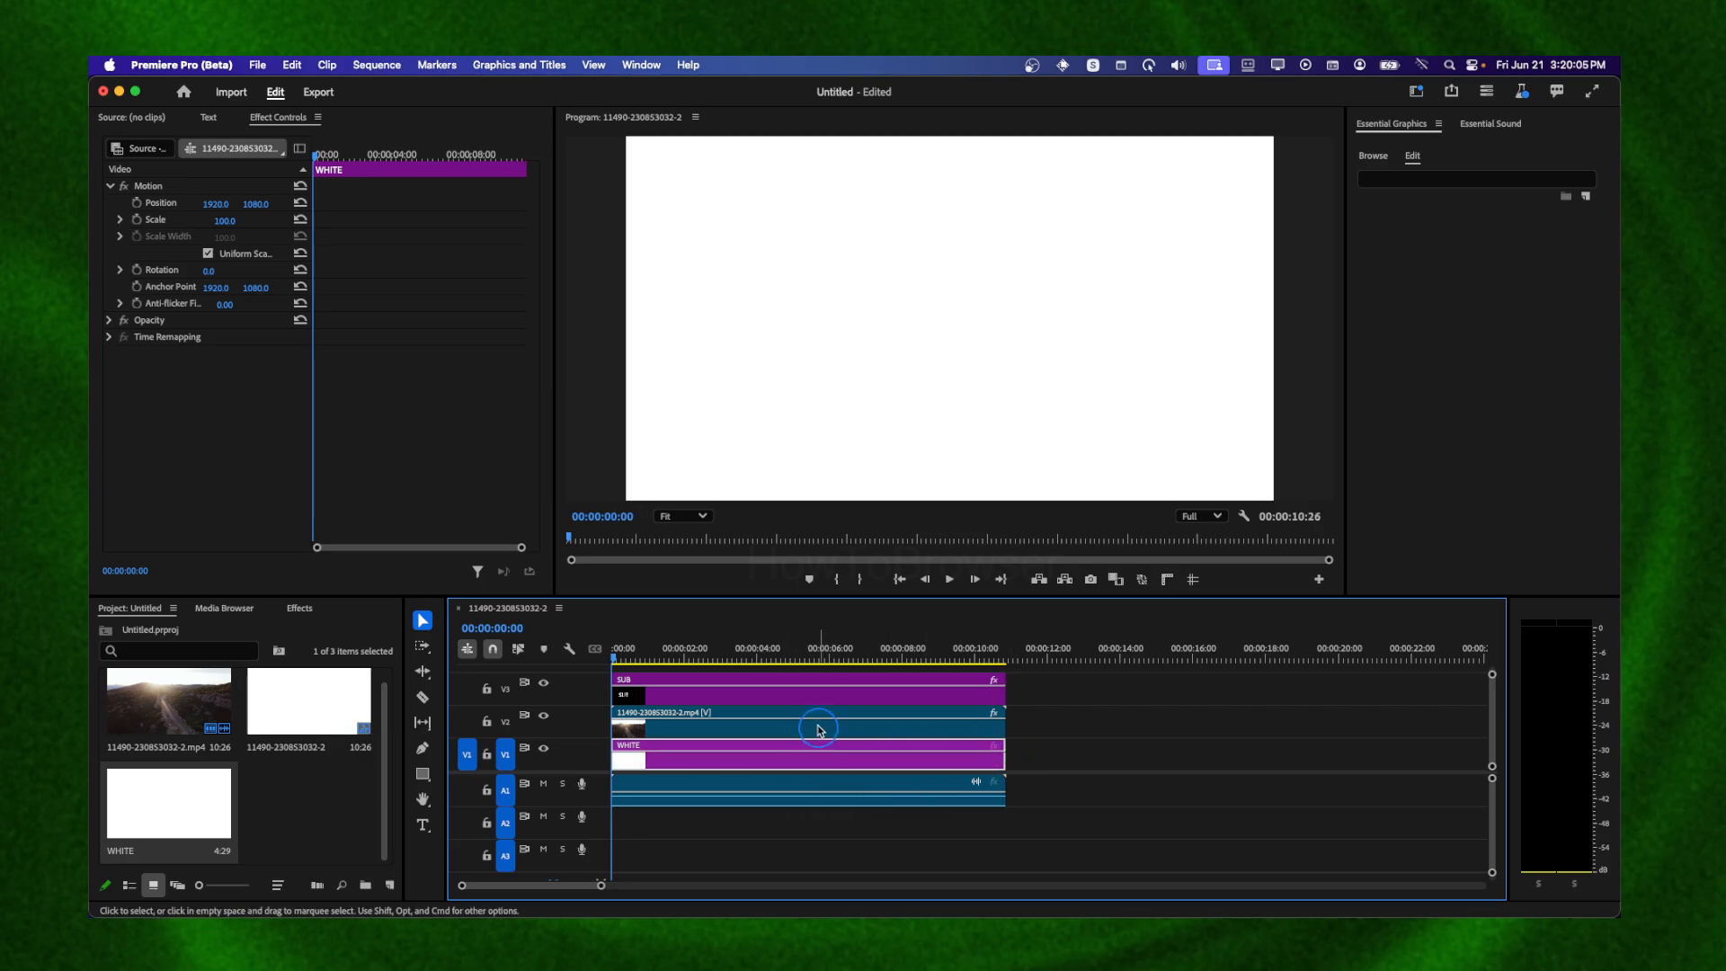
# Set the drone video's Track Matte Key matte to Video 3
pyautogui.click(785, 710)
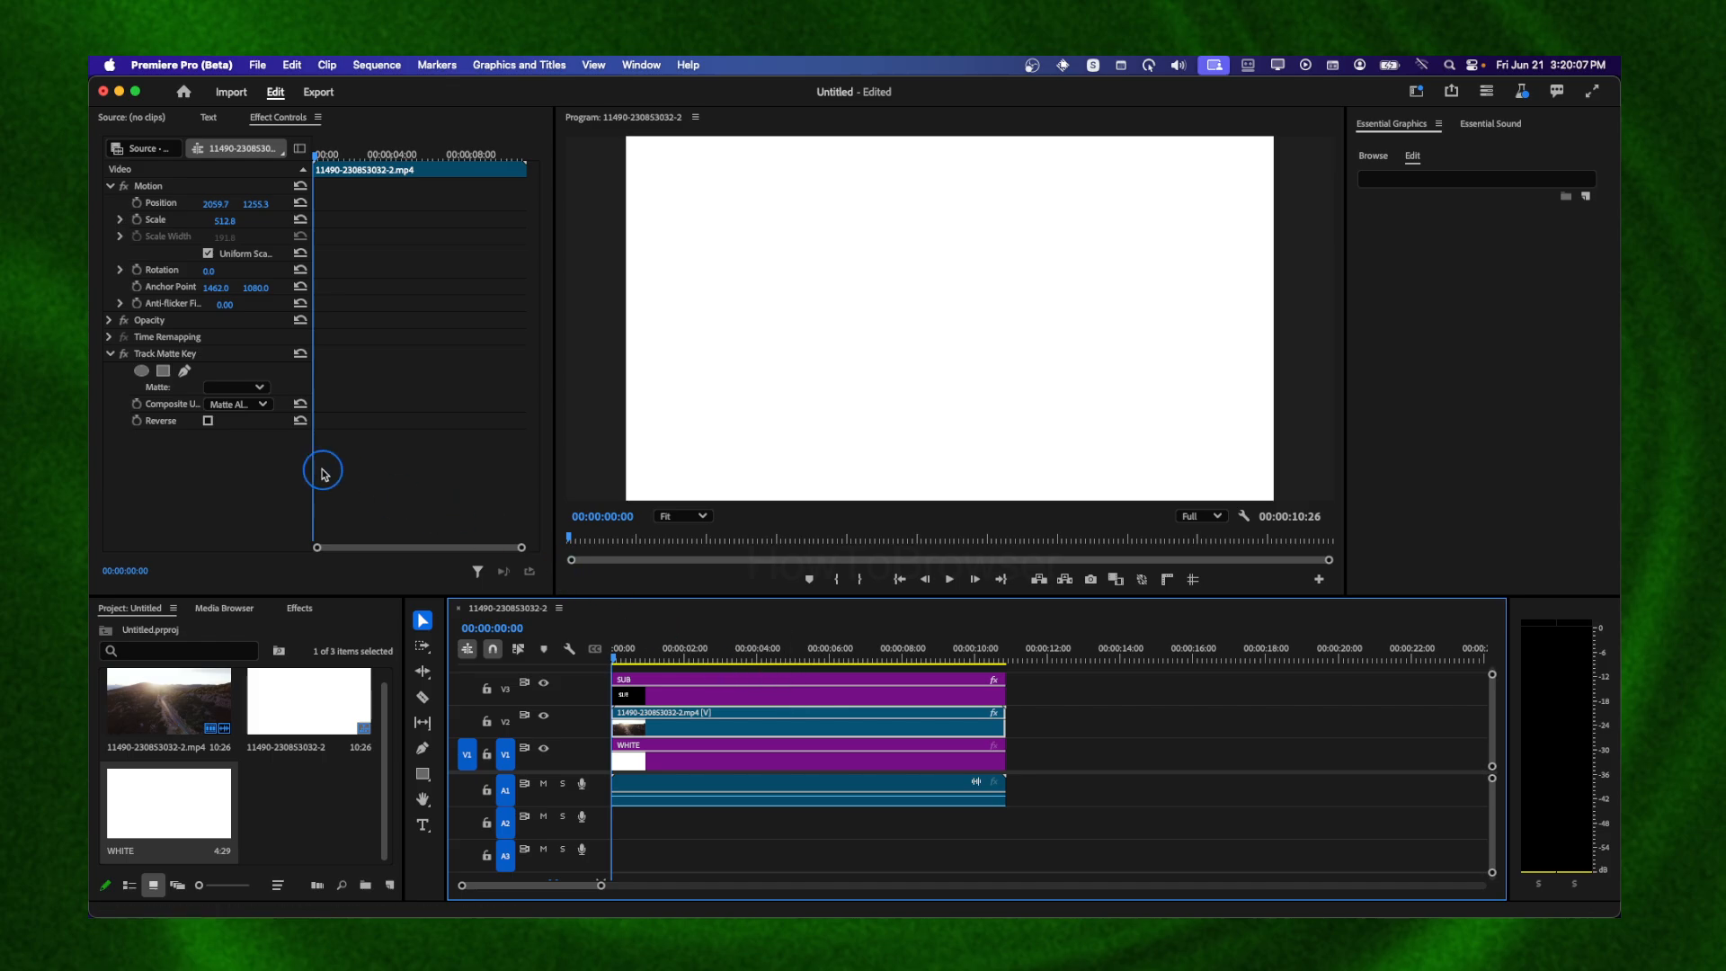
pyautogui.click(247, 388)
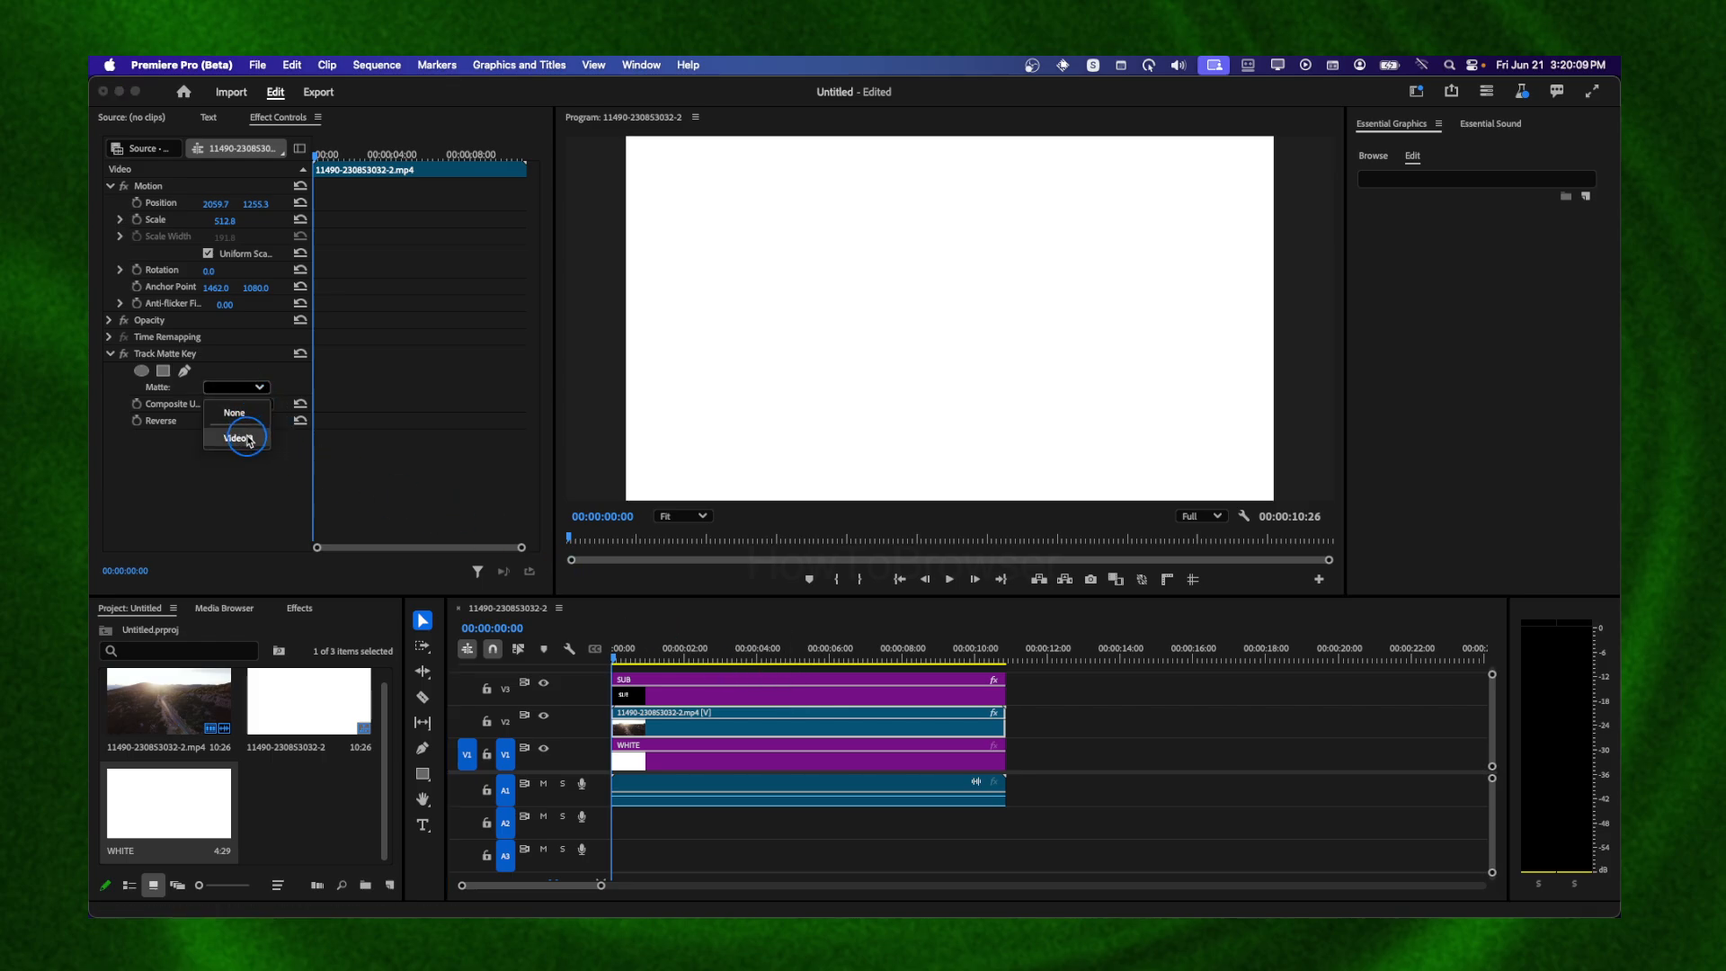
pyautogui.click(248, 439)
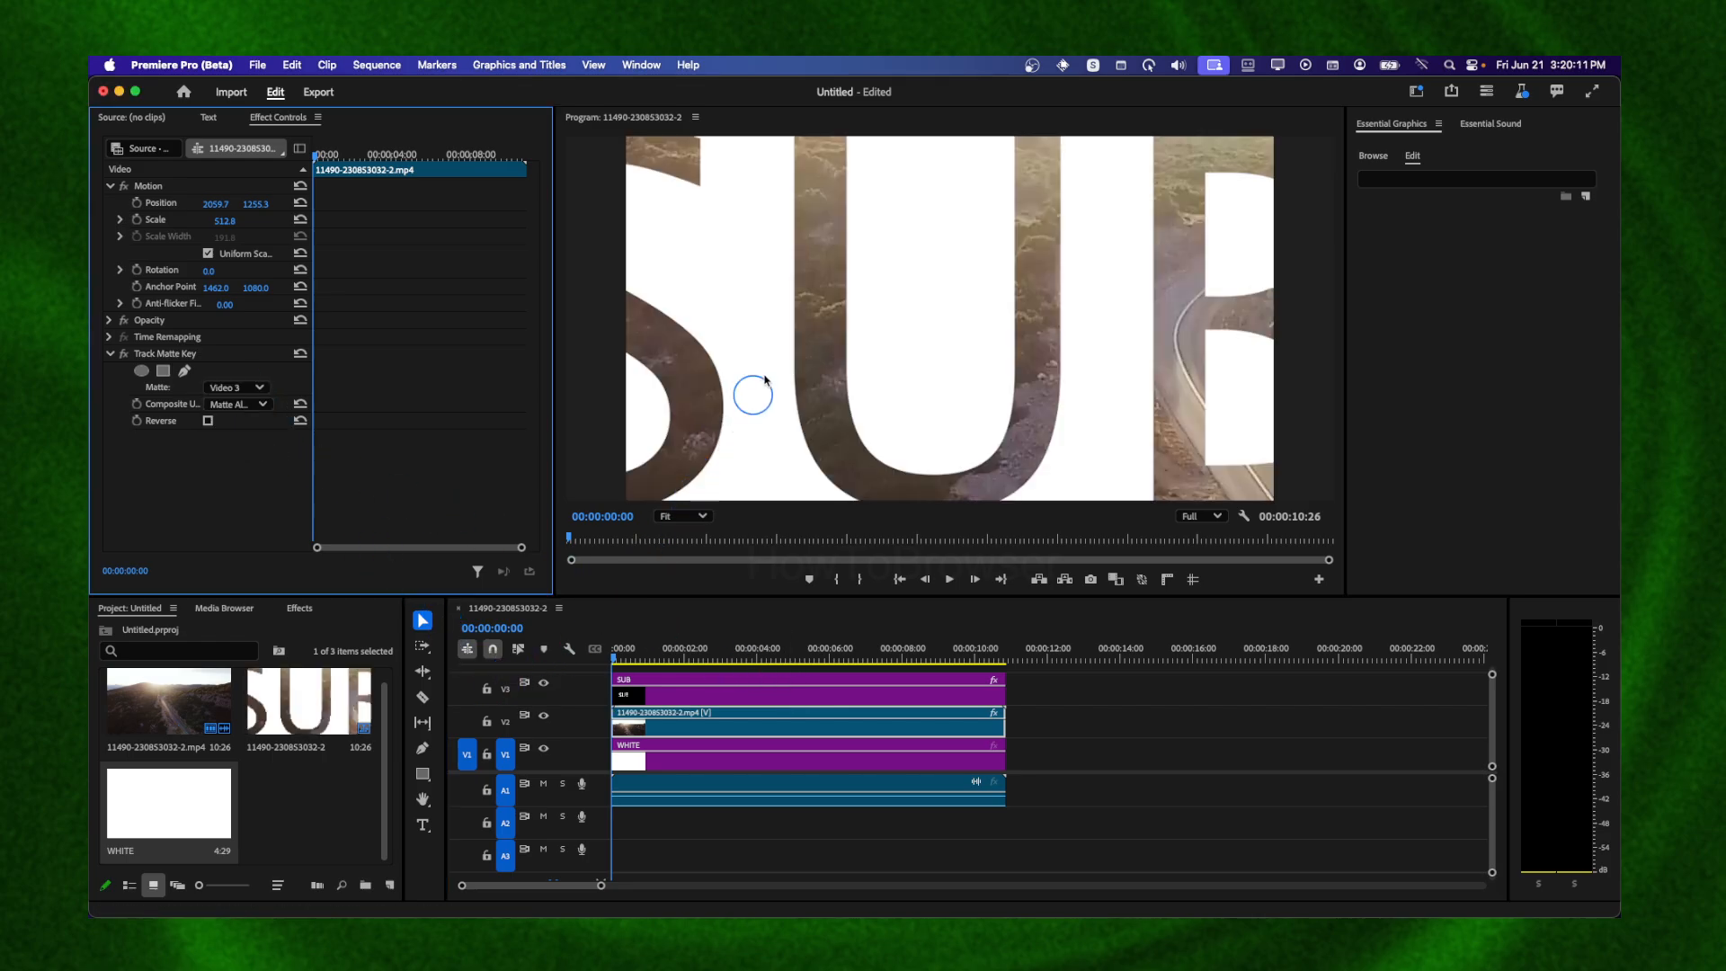
# Increase the SUB graphic's scale so the letters span the frame
pyautogui.click(687, 689)
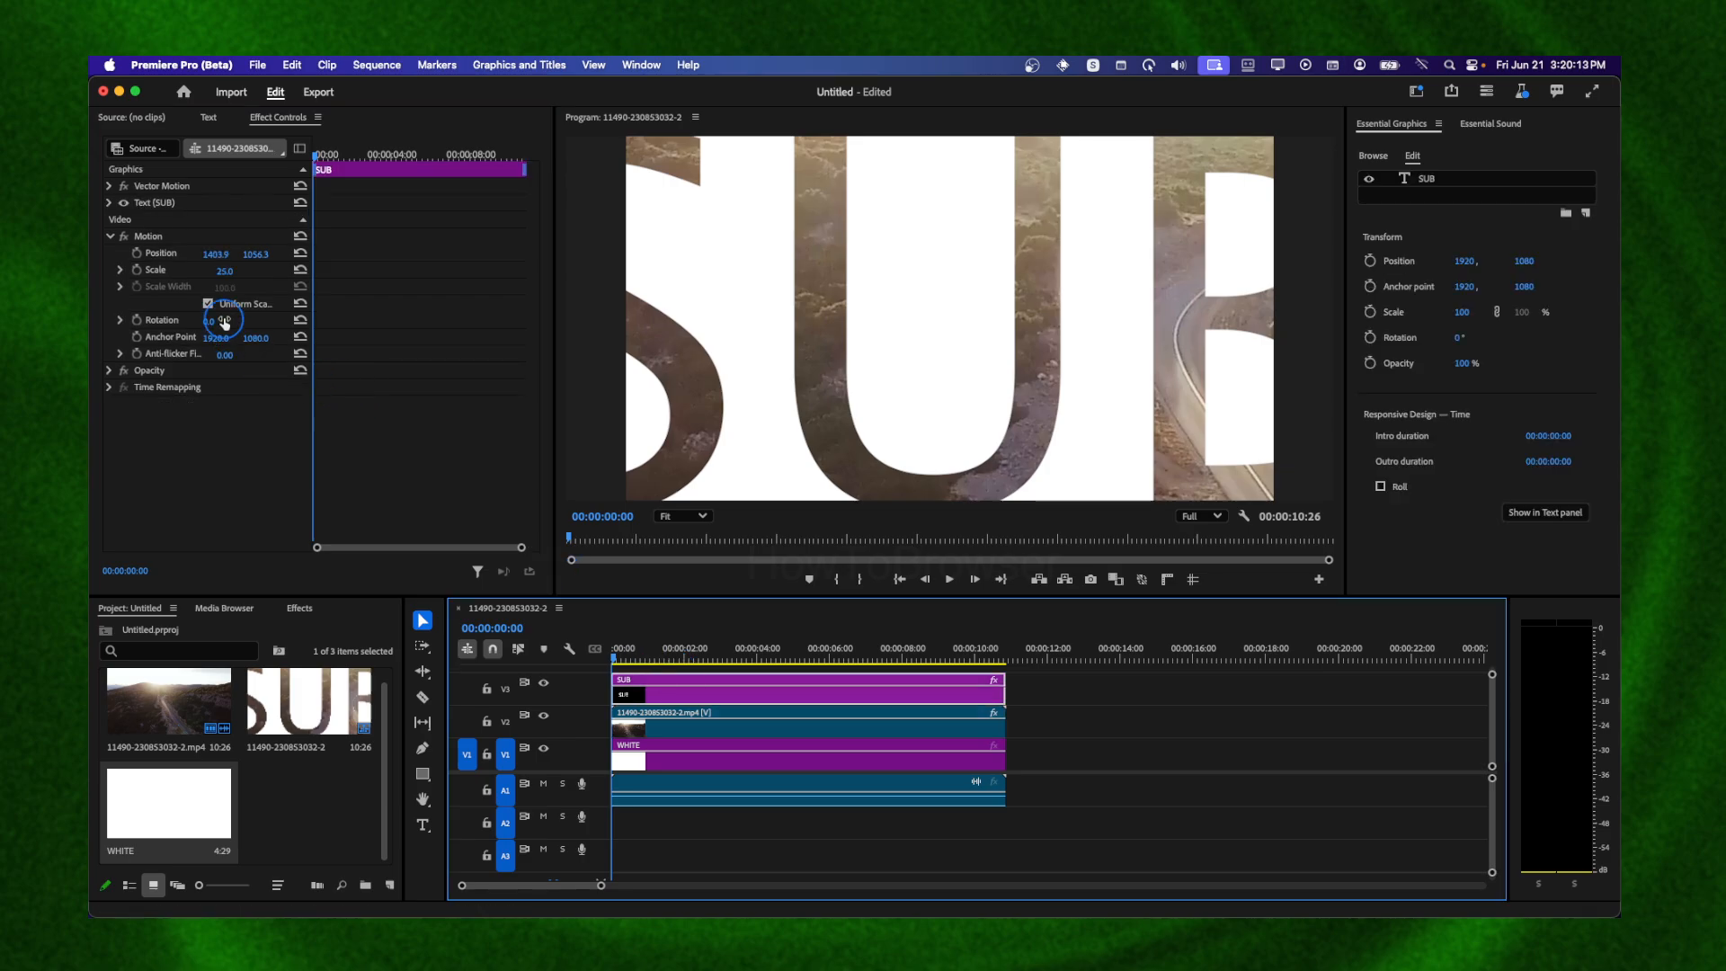
pyautogui.moveTo(217, 274)
pyautogui.mouseDown()
pyautogui.moveTo(148, 274)
pyautogui.moveTo(237, 270)
pyautogui.mouseUp()
pyautogui.click(725, 720)
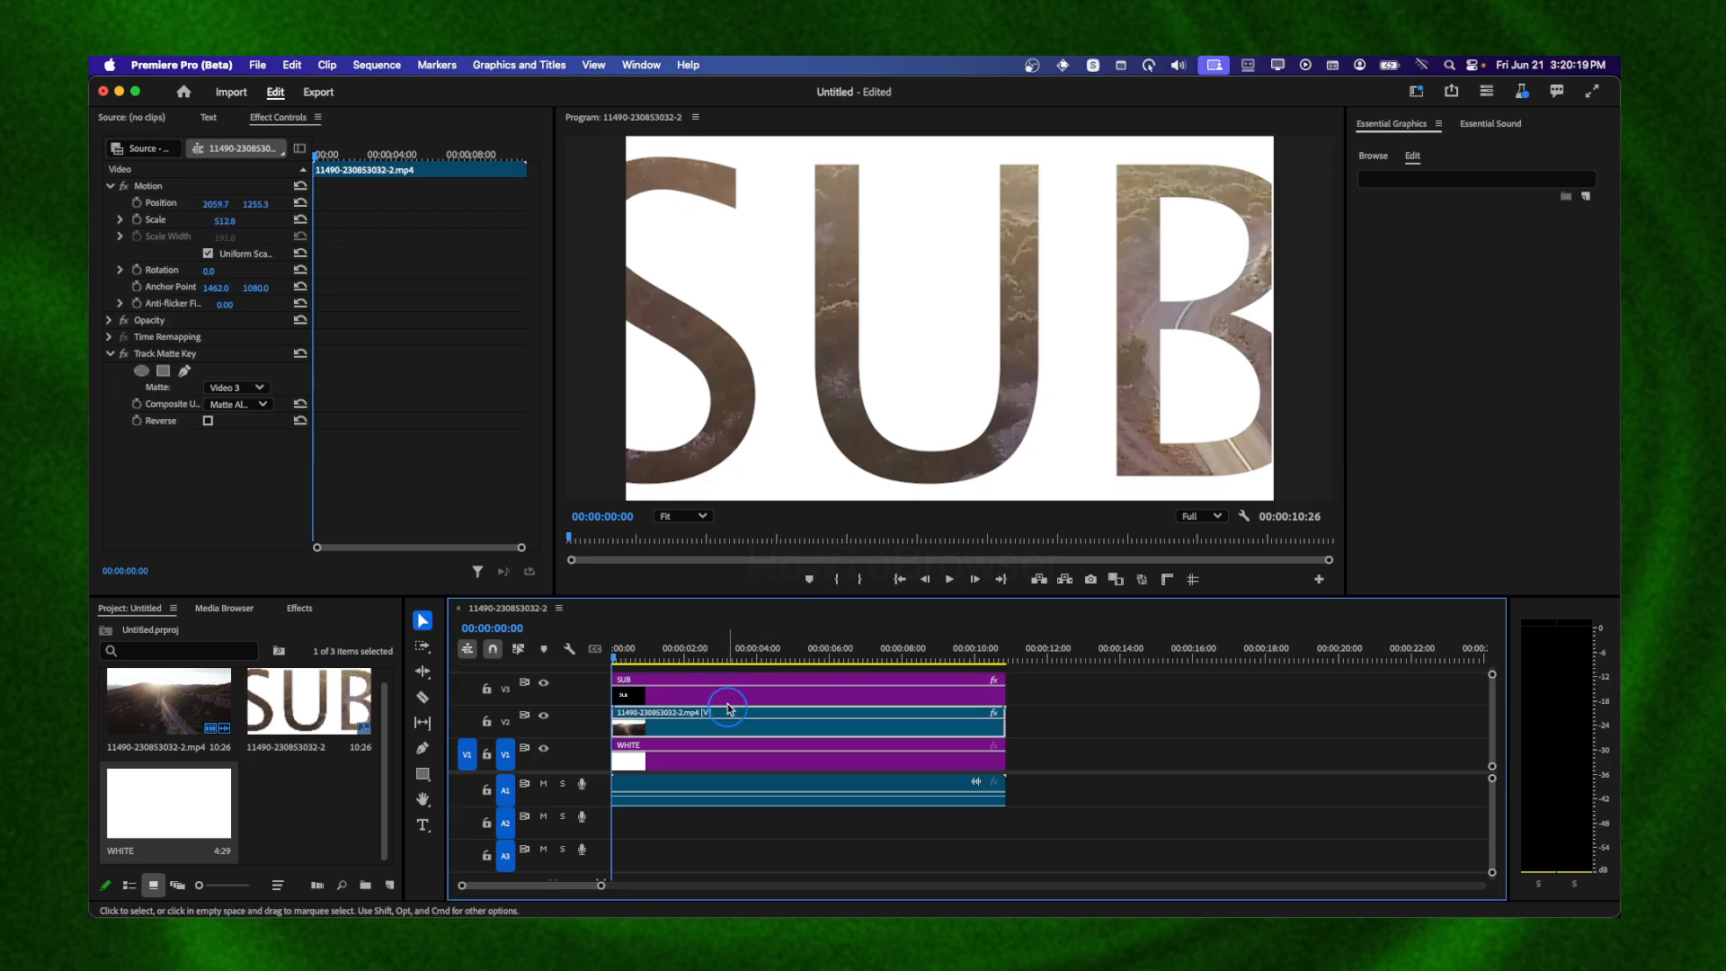